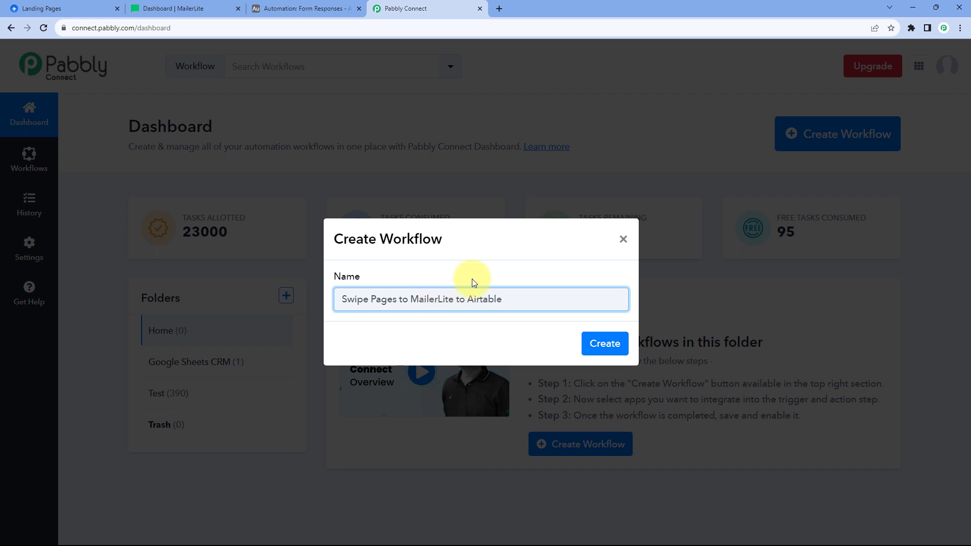
- Create the Swipe Pages to MailerLite to Airtable workflow and expand its empty trigger step
left_click(604, 349)
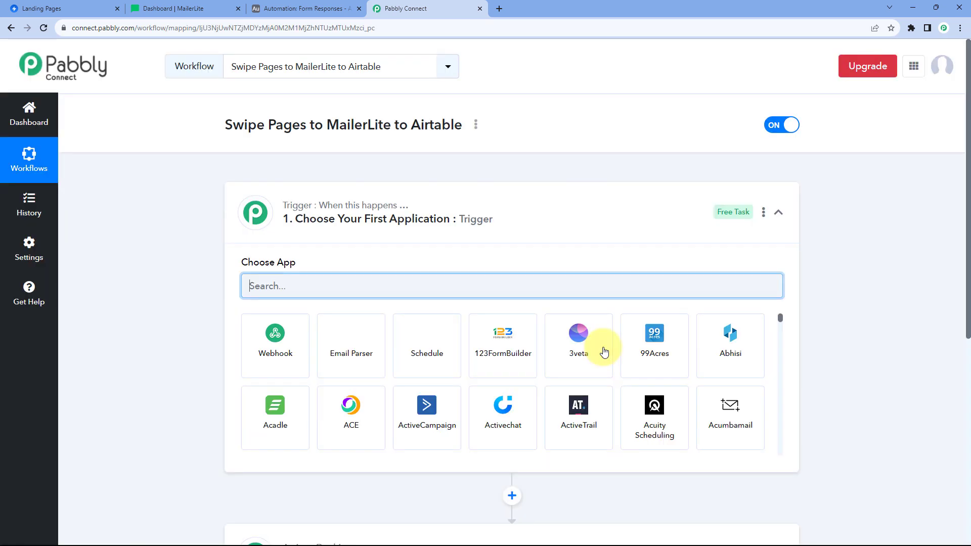
left_click(527, 220)
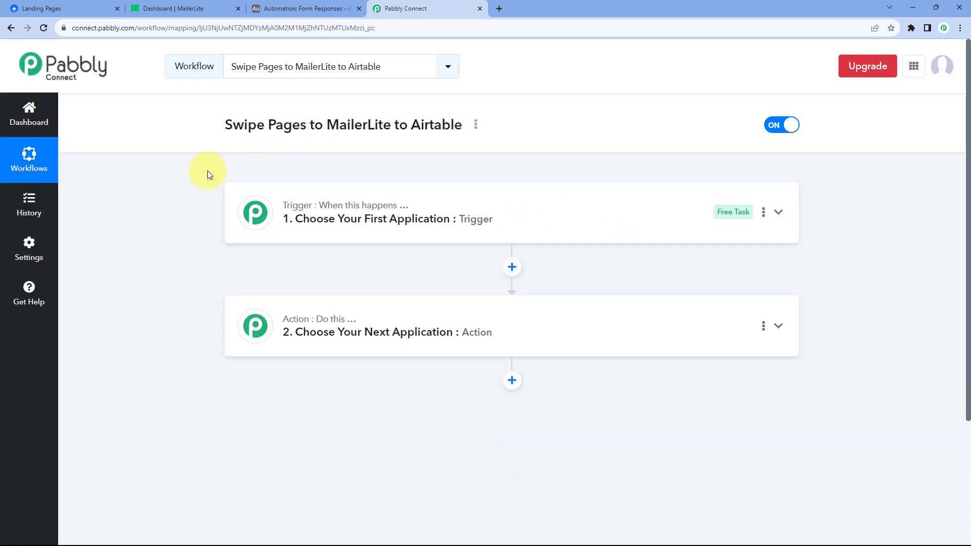
scroll(208, 174, "down", 1)
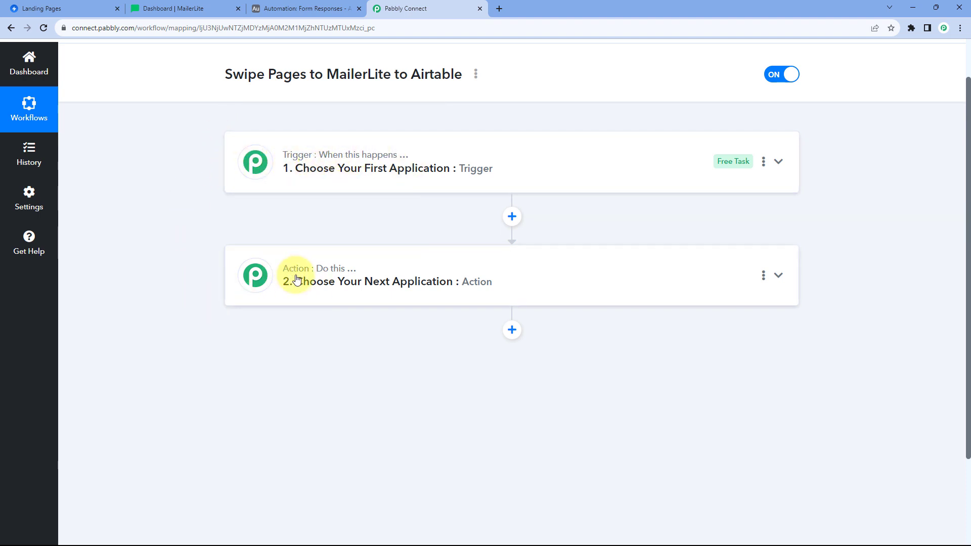
left_click(516, 165)
scroll(189, 199, "down", 1)
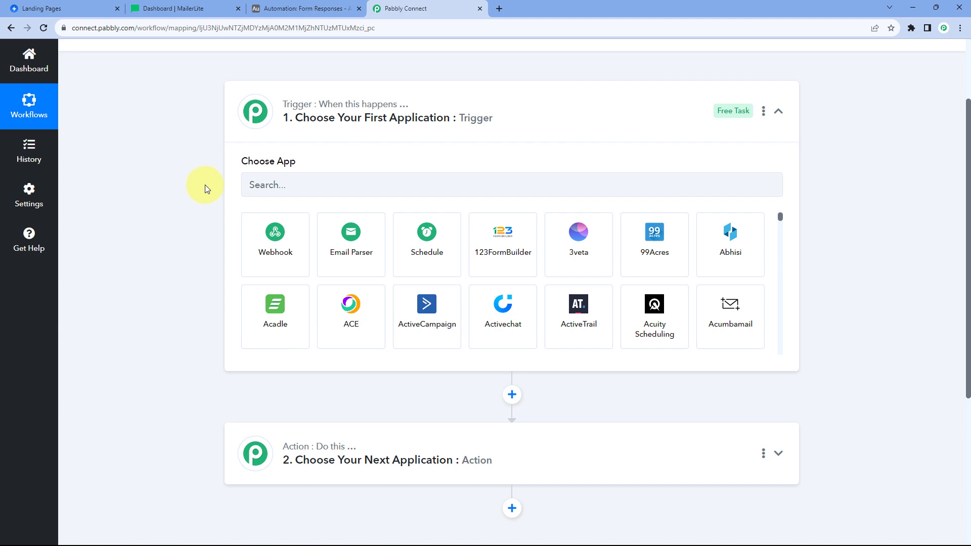
- Glance at the Swipe Pages landing pages and the Airtable Form Responses table, then return to the workflow
left_click(41, 8)
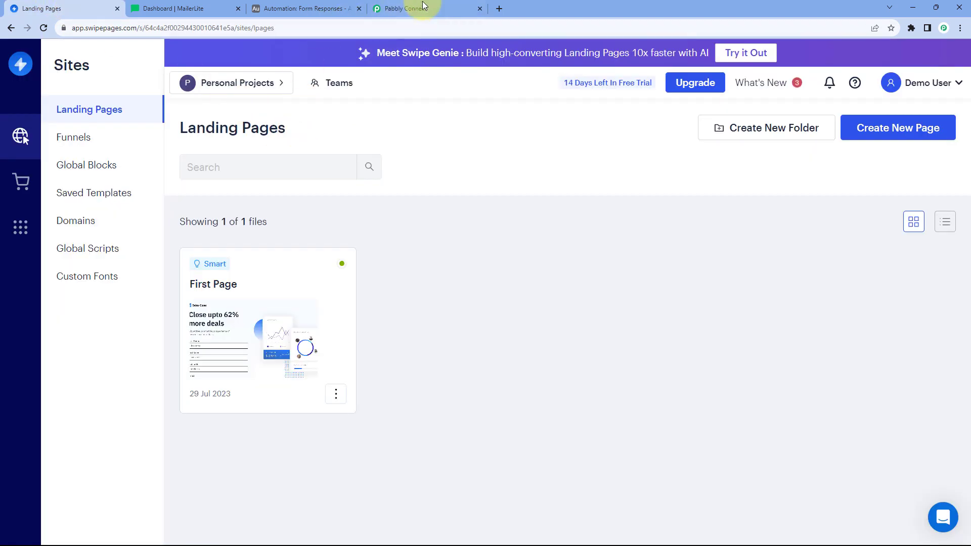
left_click(423, 6)
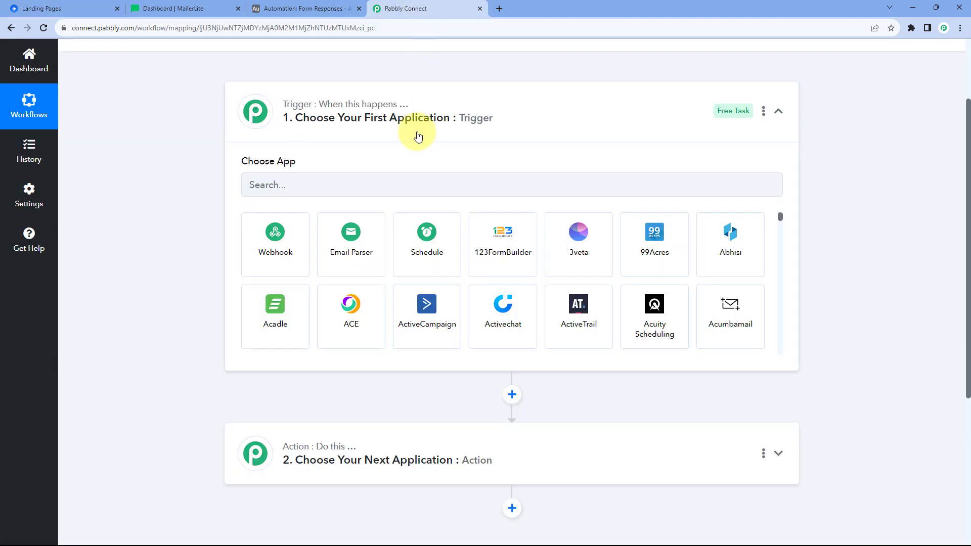
left_click(90, 8)
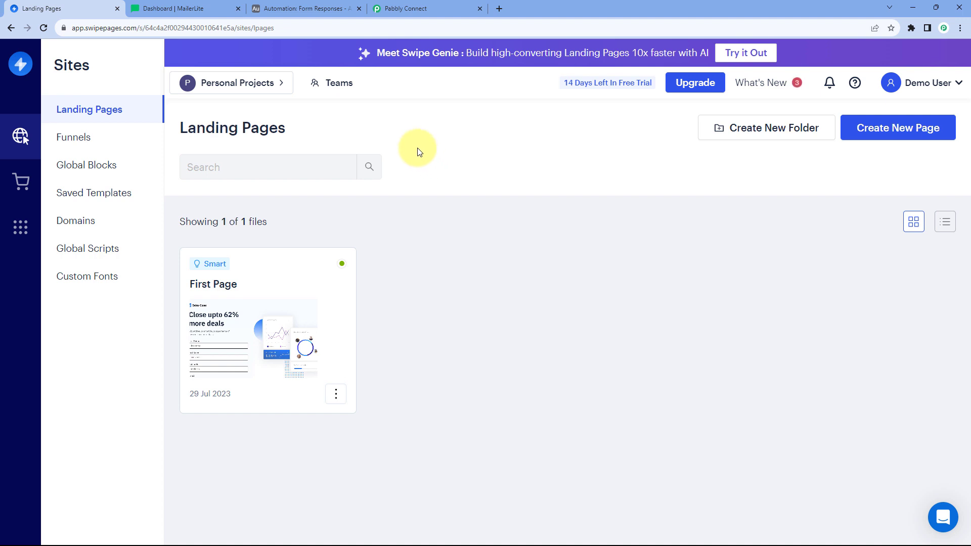
left_click(441, 7)
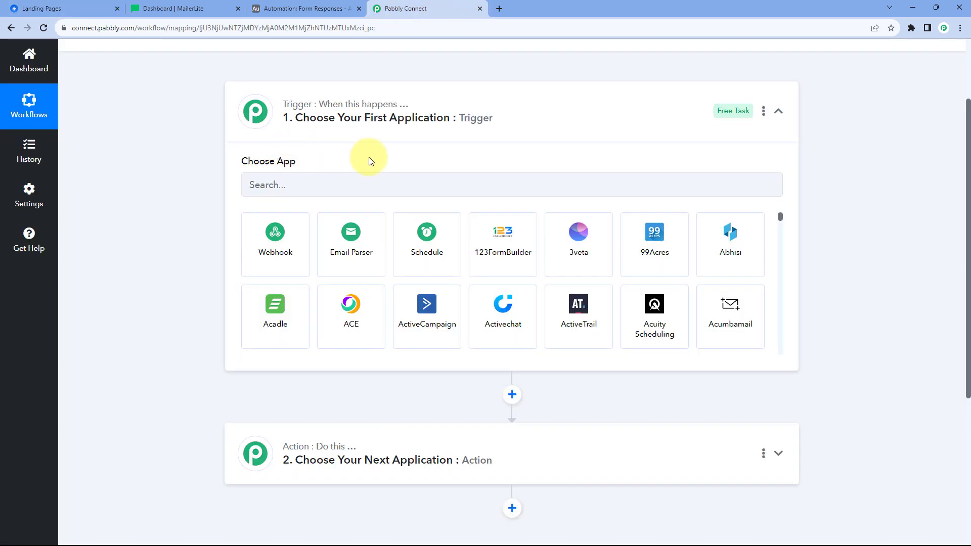
scroll(194, 211, "down", 2)
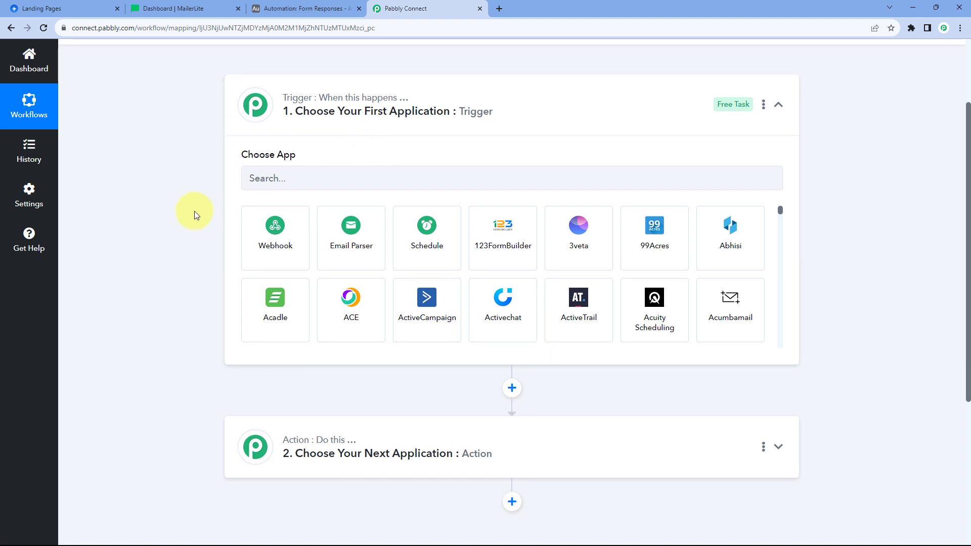
scroll(166, 203, "down", 1)
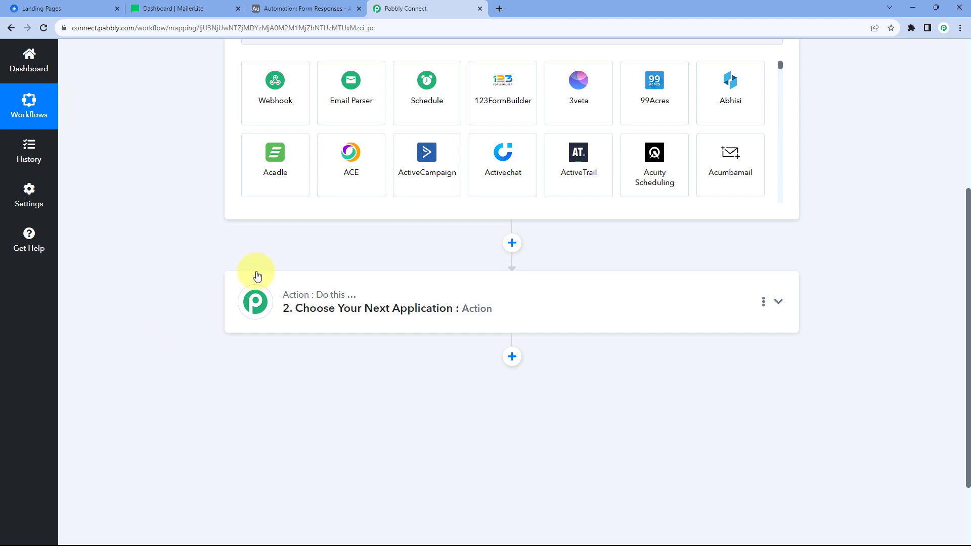
left_click(311, 8)
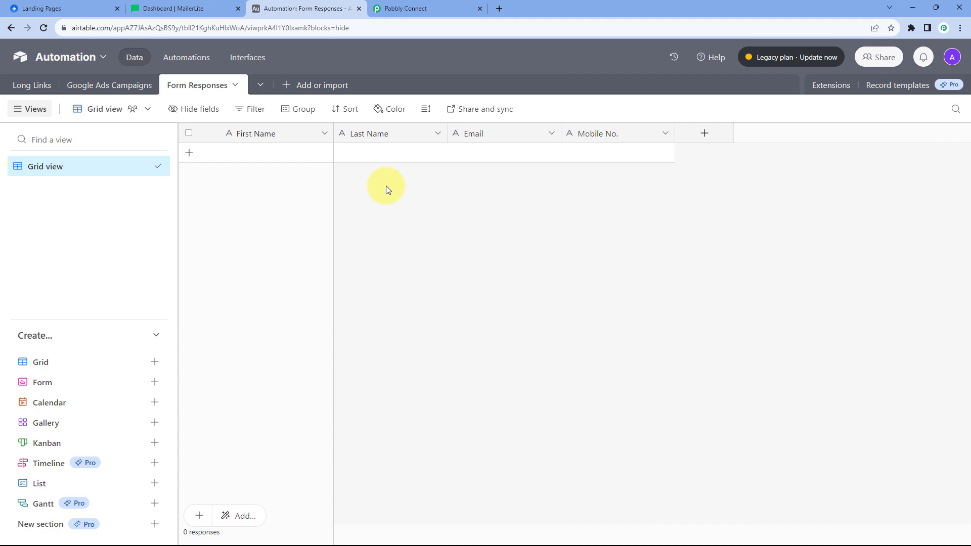
left_click(444, 7)
scroll(152, 202, "up", 4)
scroll(202, 208, "down", 1)
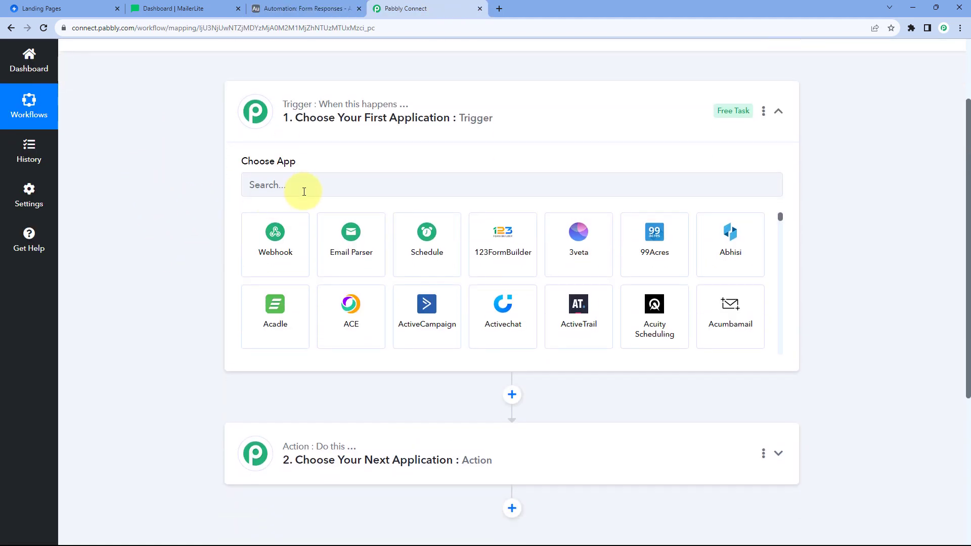
- Set the trigger to Swipe Pages with the New Form Submission event
left_click(302, 187)
type("Swipe")
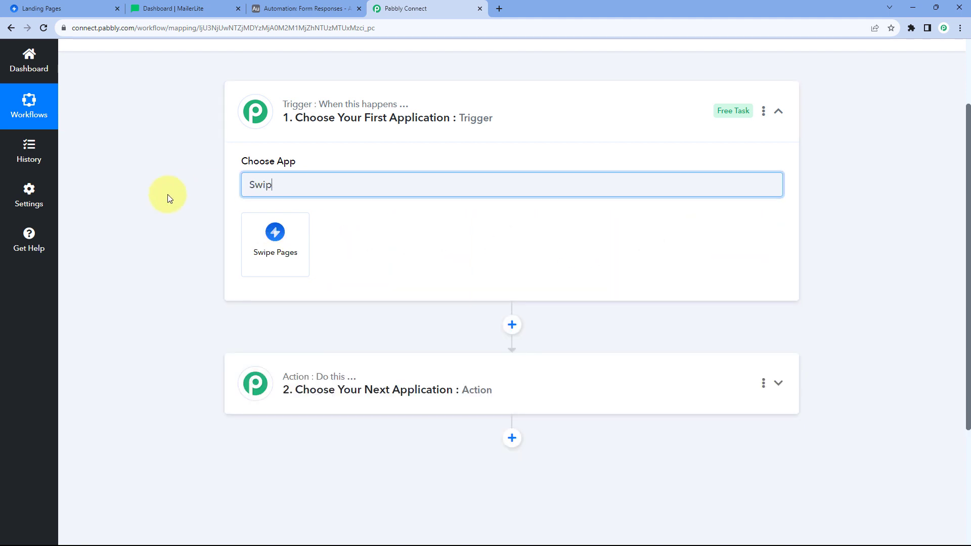
left_click(276, 248)
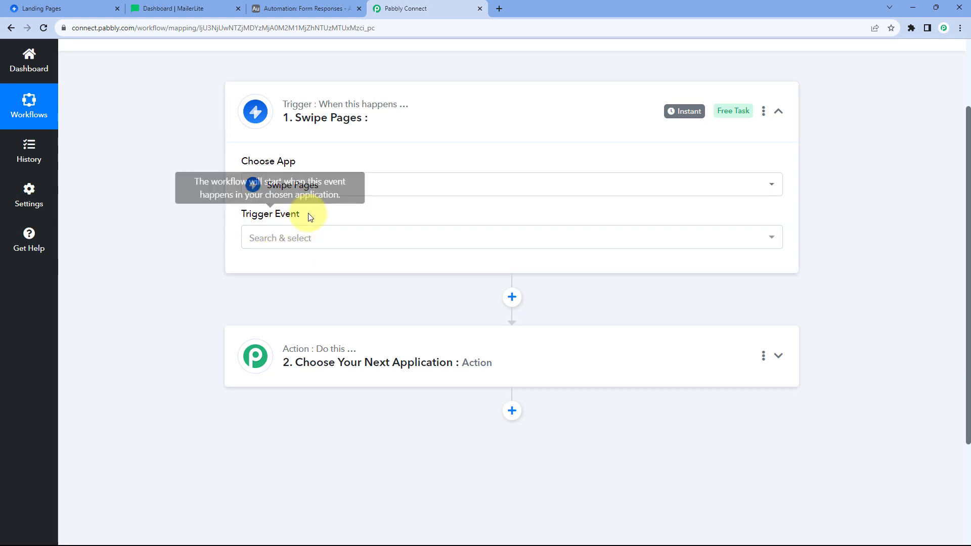
scroll(323, 208, "down", 1)
left_click(345, 190)
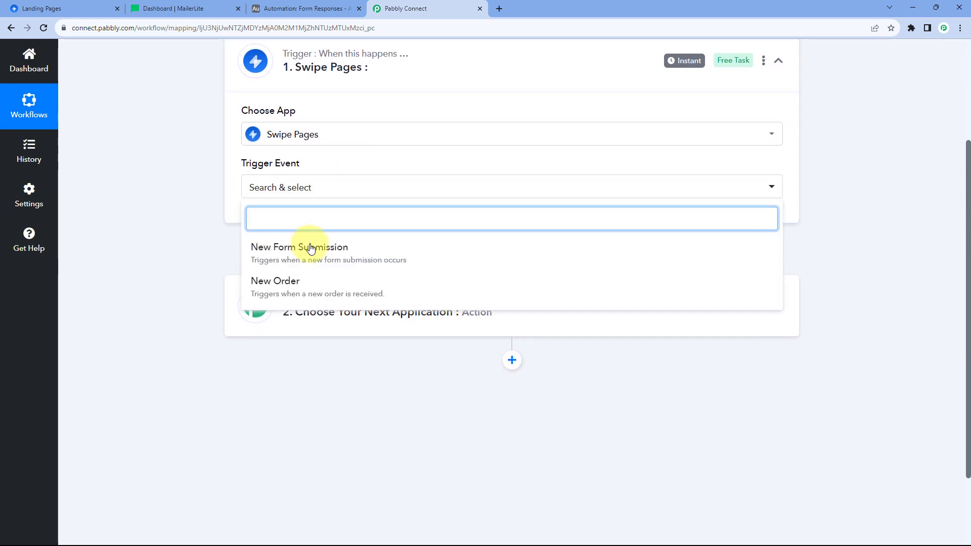
left_click(359, 252)
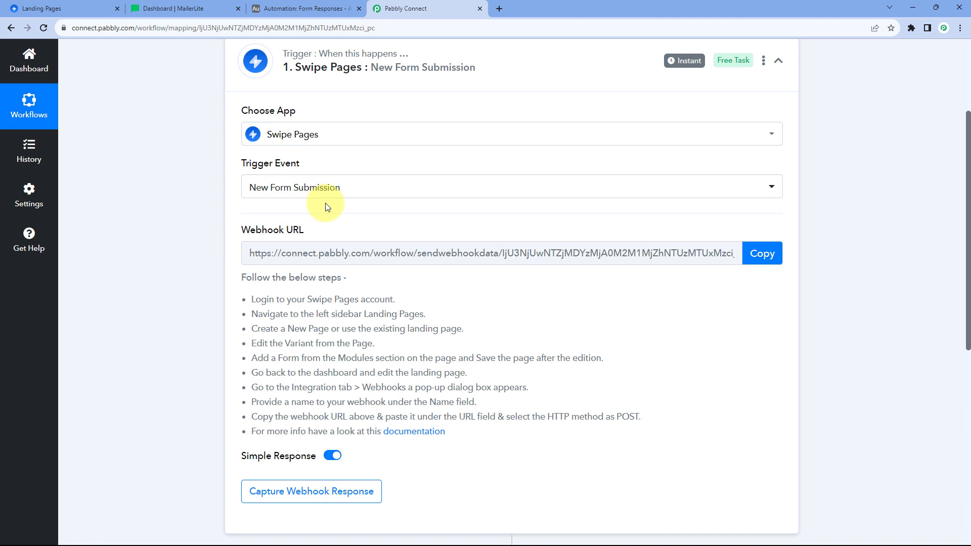
- Copy the trigger's webhook URL and review the Swipe Pages setup instructions
left_click(761, 253)
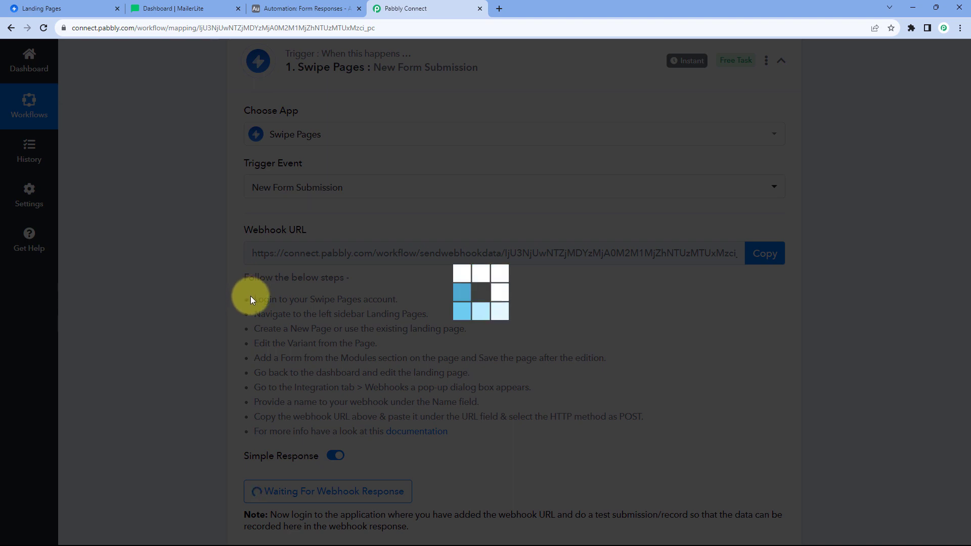
left_click_drag(250, 296, 283, 314)
left_click_drag(377, 345, 433, 426)
left_click(471, 307)
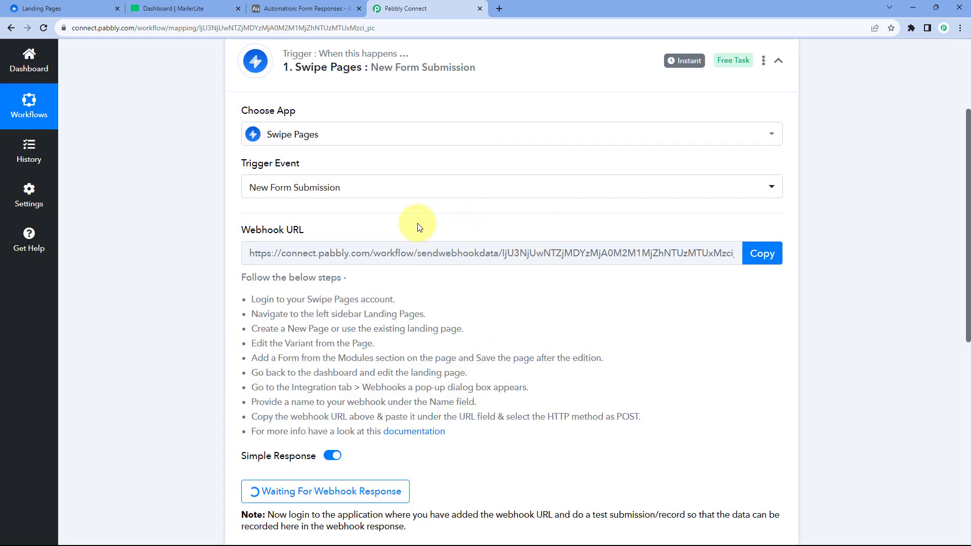
- View the live First Page landing page from the Swipe Pages landing pages list
left_click(87, 5)
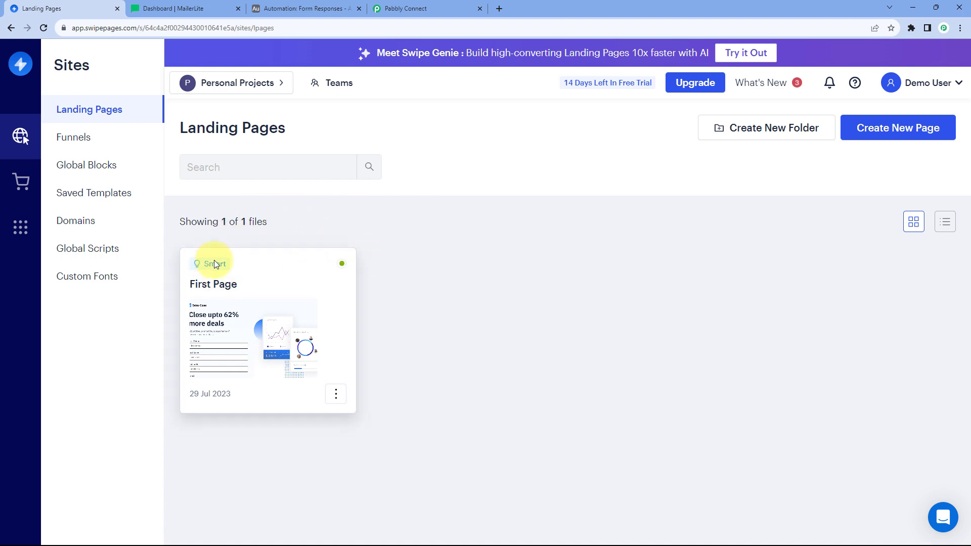
left_click(336, 394)
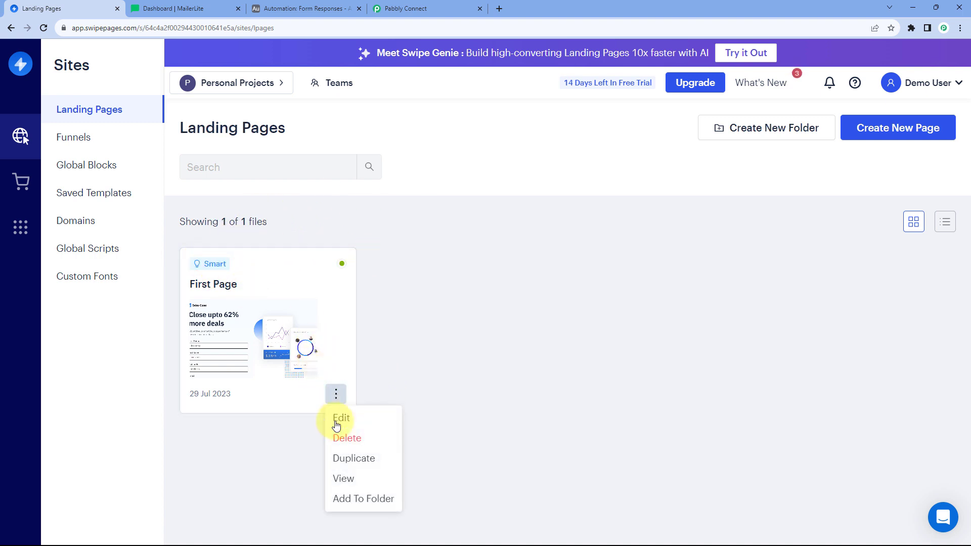
left_click(348, 480)
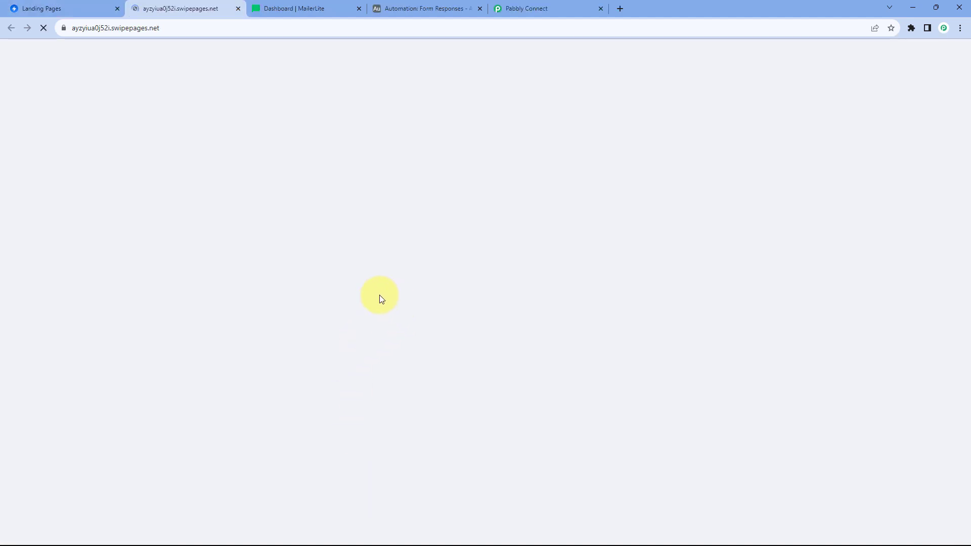
scroll(512, 150, "down", 3)
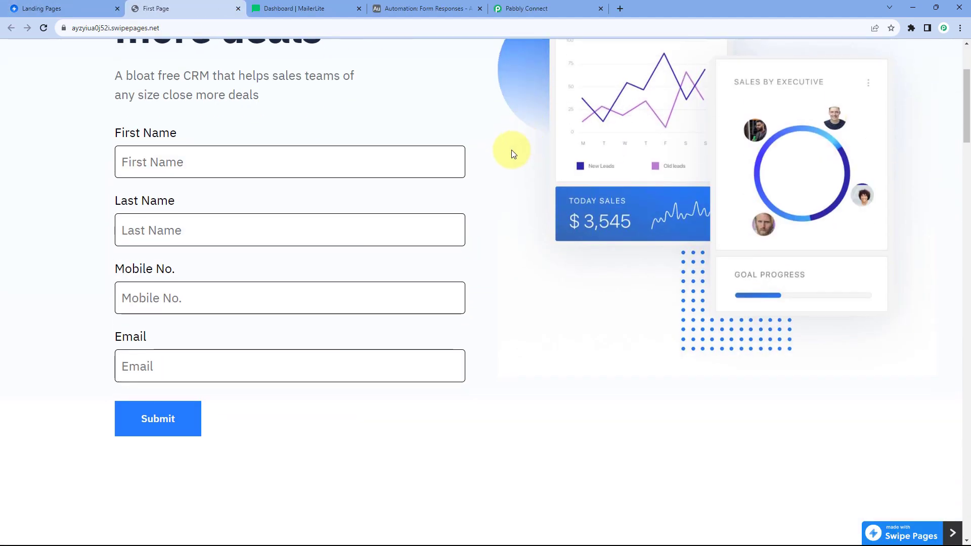
scroll(512, 150, "up", 3)
scroll(511, 149, "down", 1)
scroll(512, 150, "down", 2)
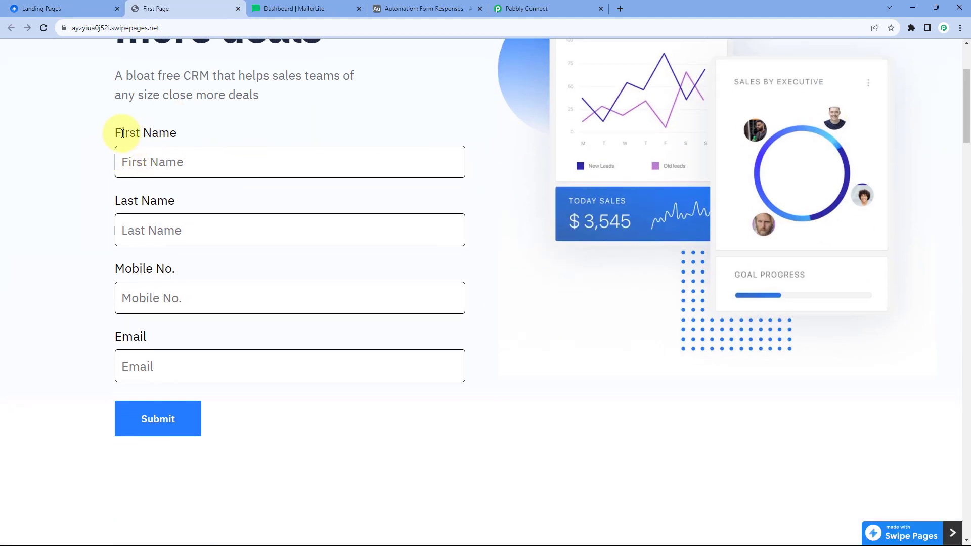
scroll(81, 293, "up", 3)
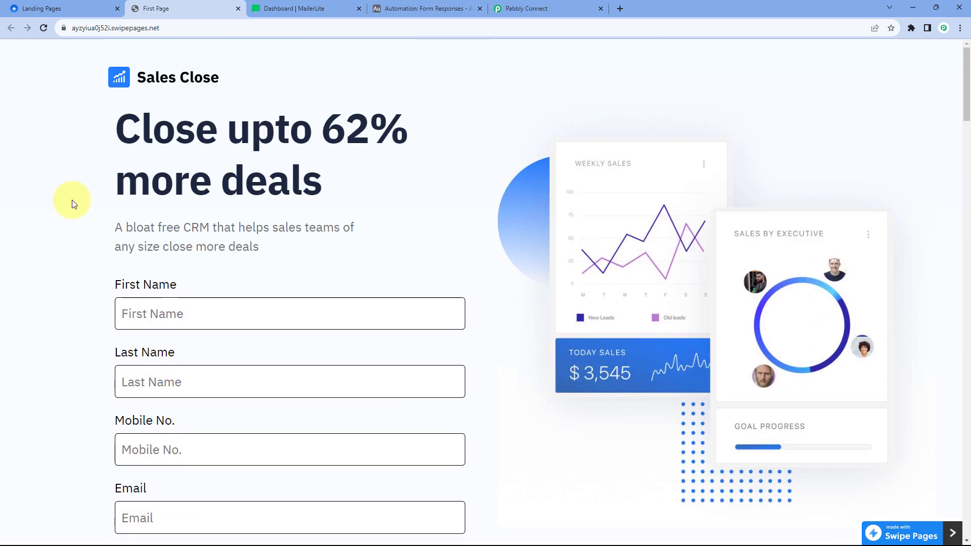
left_click(67, 9)
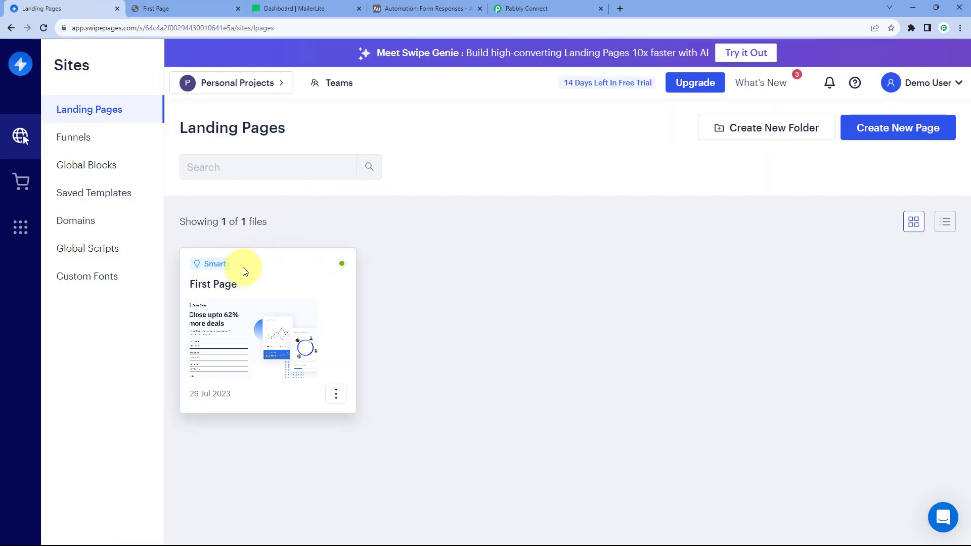
- Edit First Page and scroll its Integrations tab to the Webhooks section
left_click(336, 394)
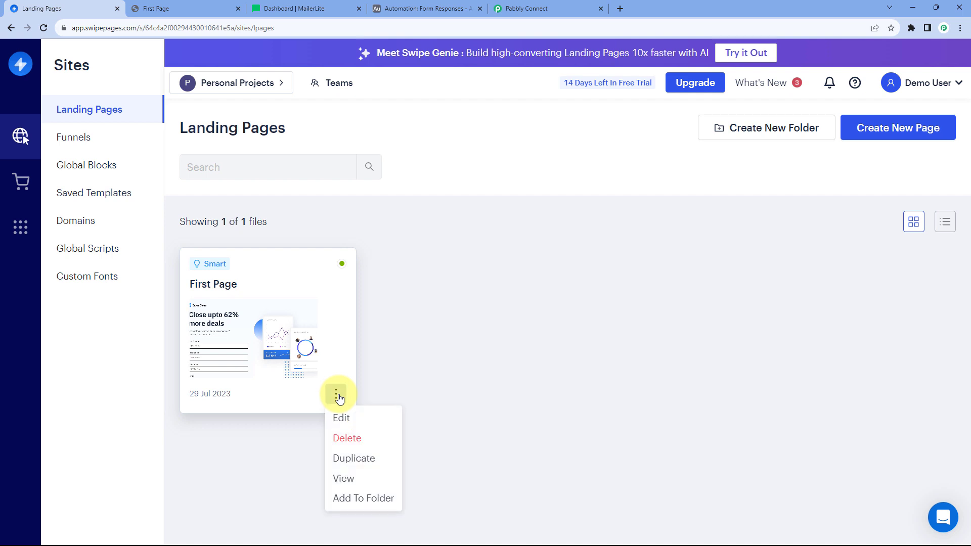
left_click(348, 420)
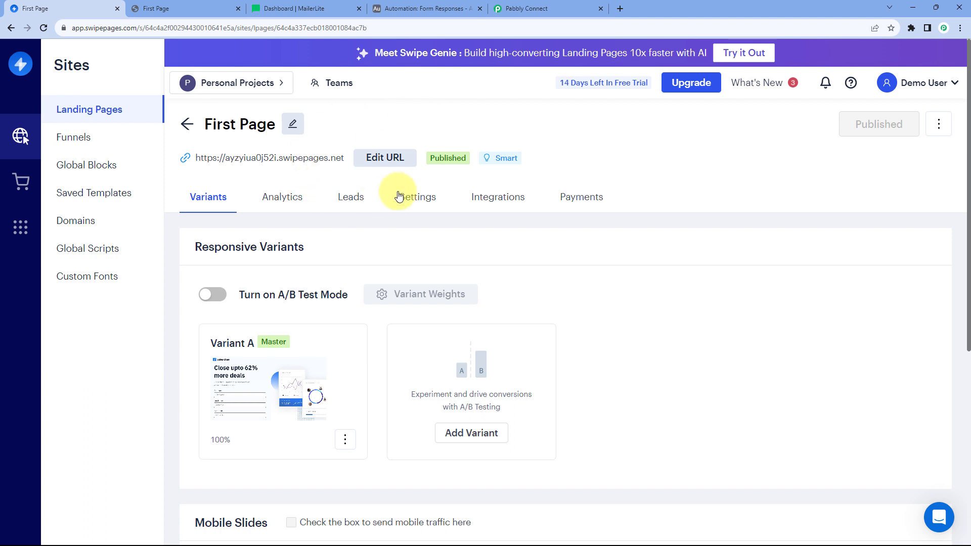
left_click(504, 203)
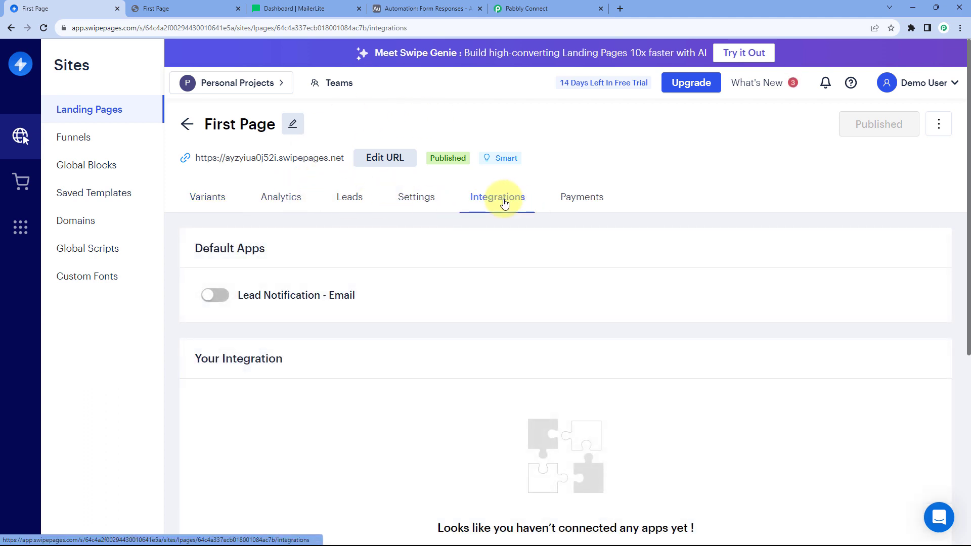
scroll(503, 202, "down", 6)
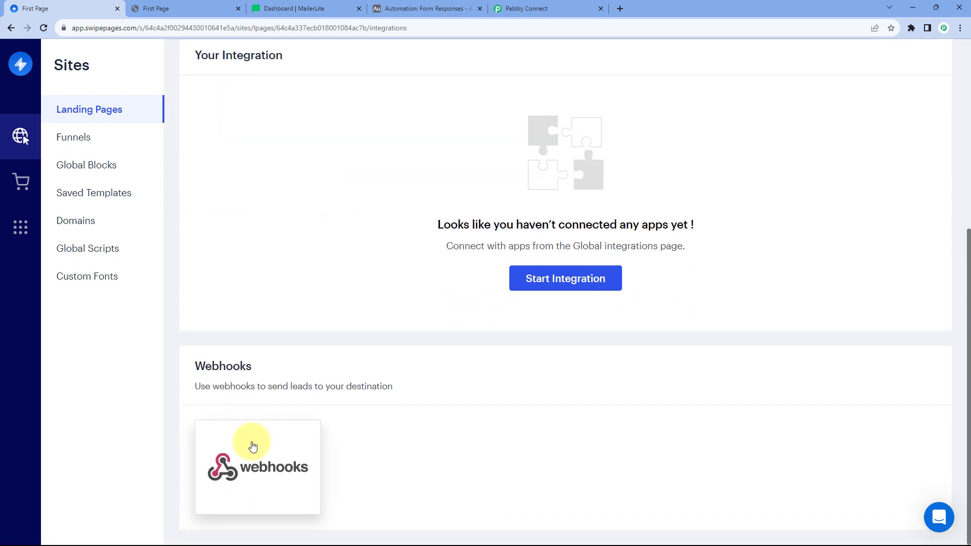
- Start a webhook named Pabbly Connect using the pasted Pabbly Connect webhook URL
left_click(254, 447)
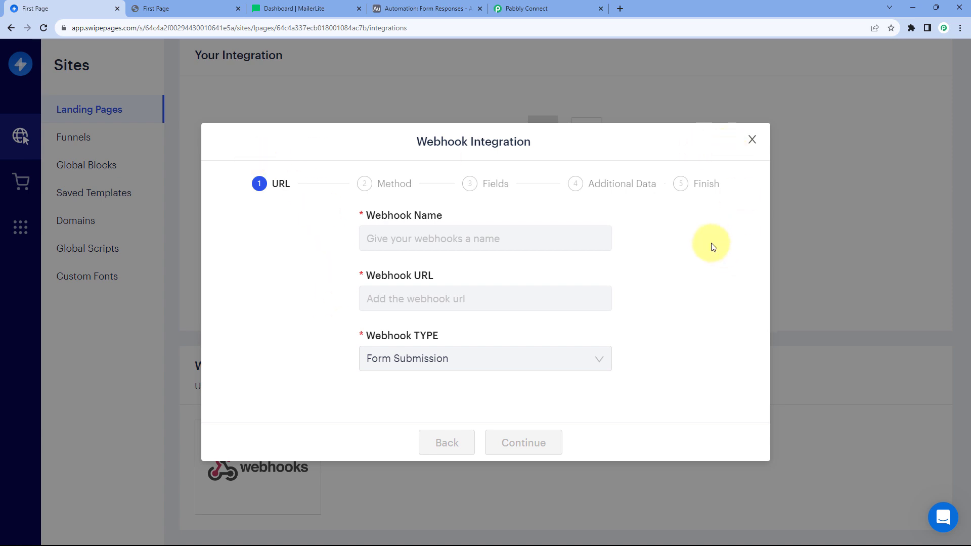
left_click(373, 229)
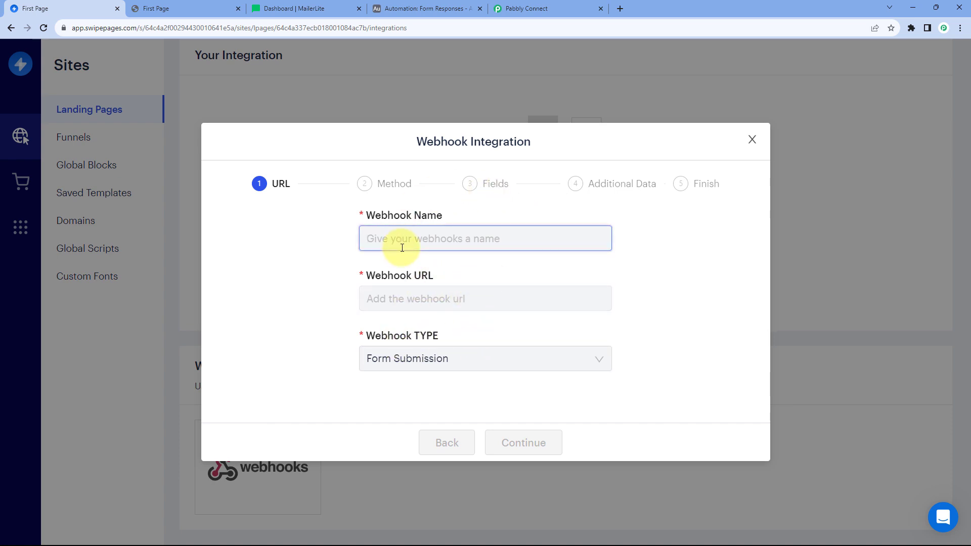
type("Pabbly Connect")
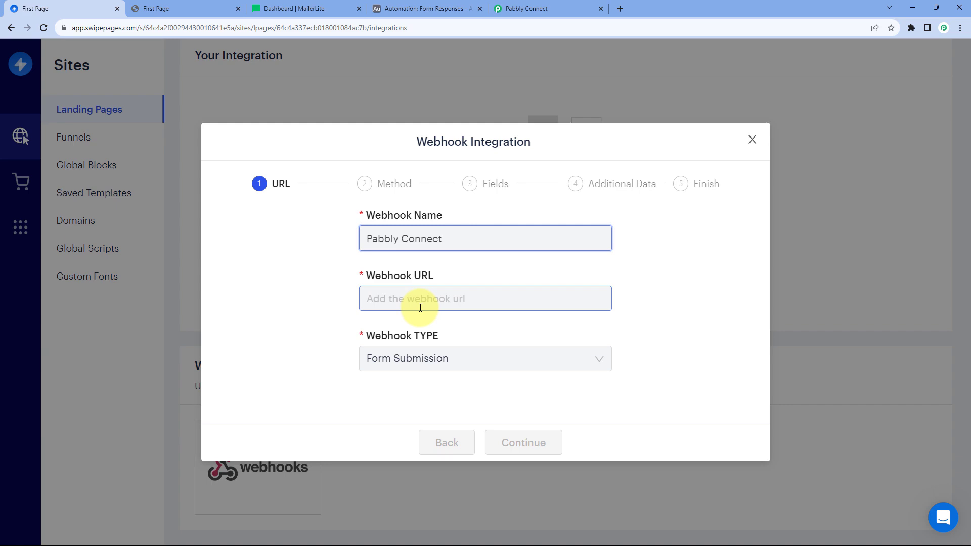
left_click(539, 8)
left_click(774, 253)
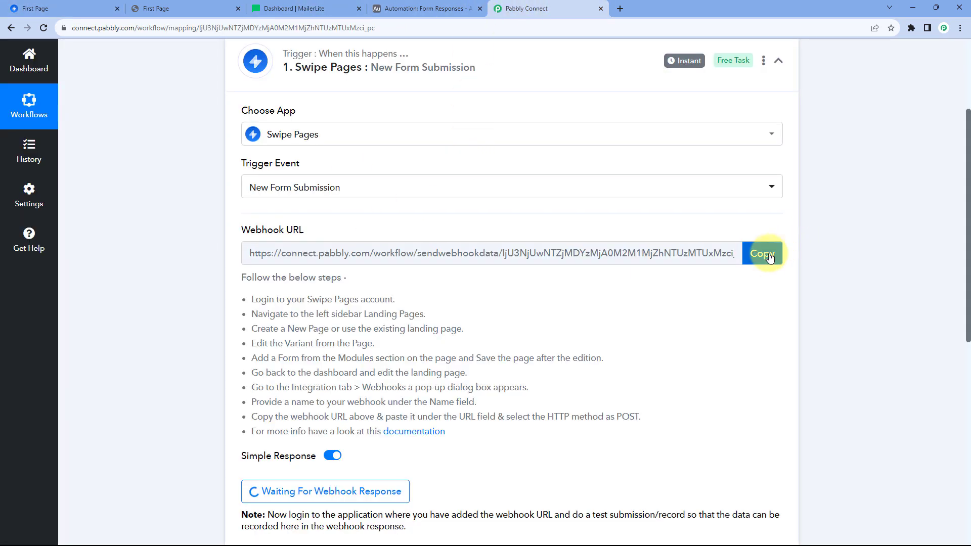
left_click(76, 8)
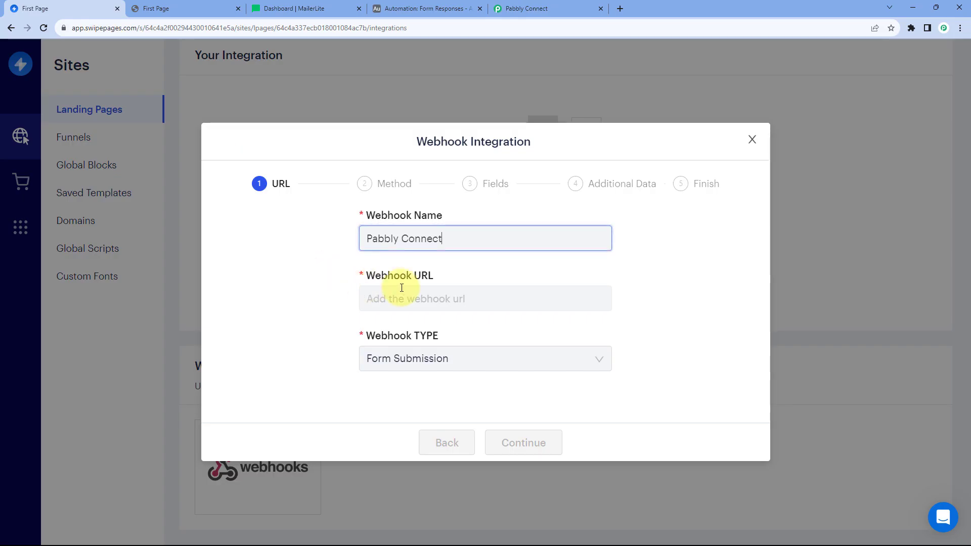
right_click(399, 301)
left_click(438, 383)
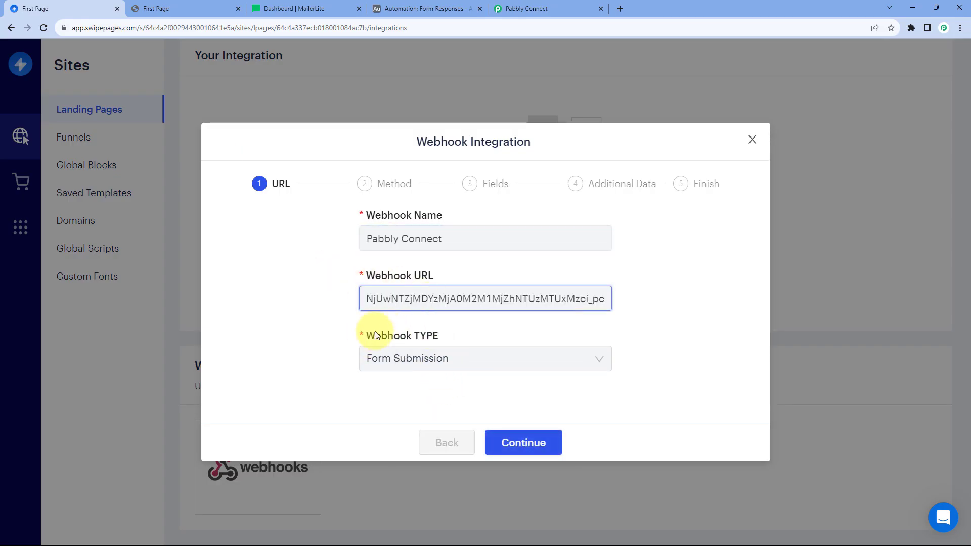
- Keep Form Submission as the webhook type and choose POST as the HTTP method
left_click(466, 367)
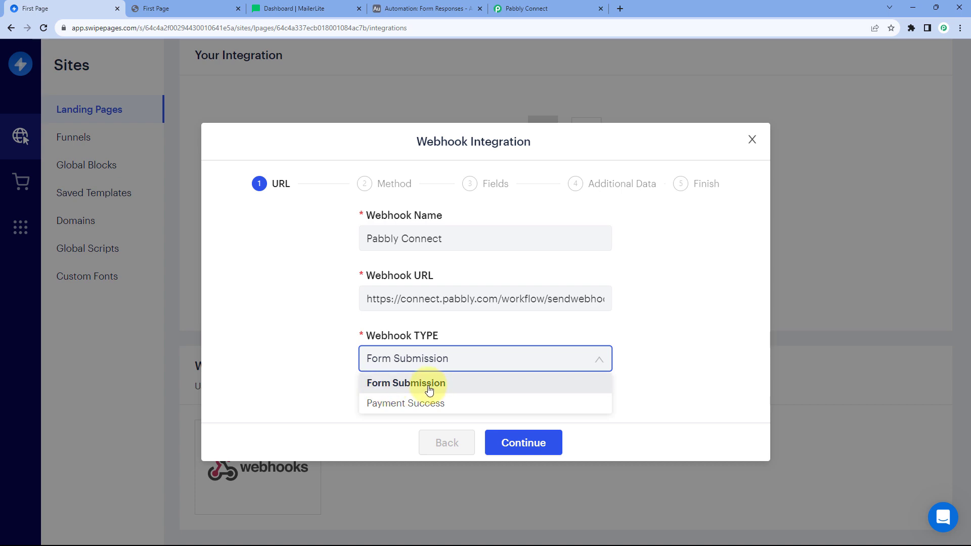
left_click(390, 387)
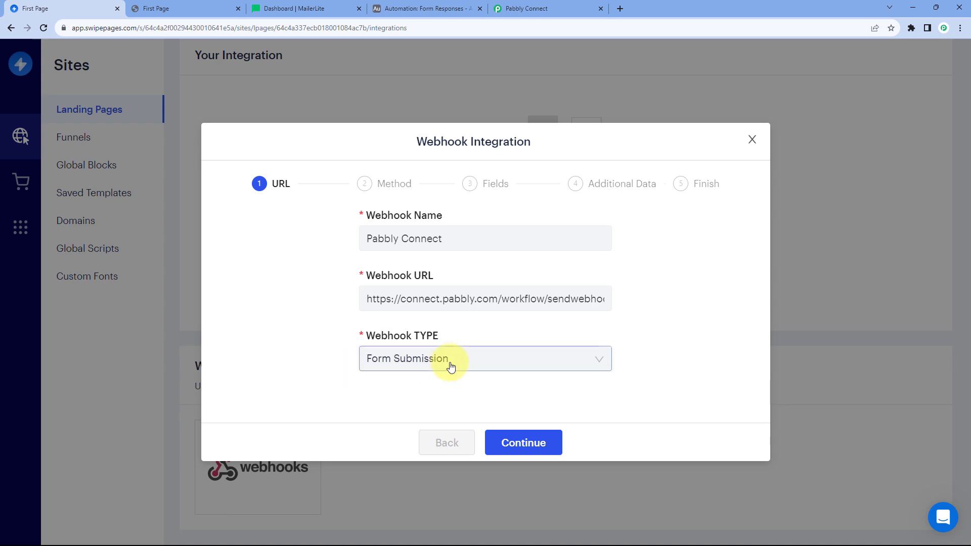
left_click(526, 447)
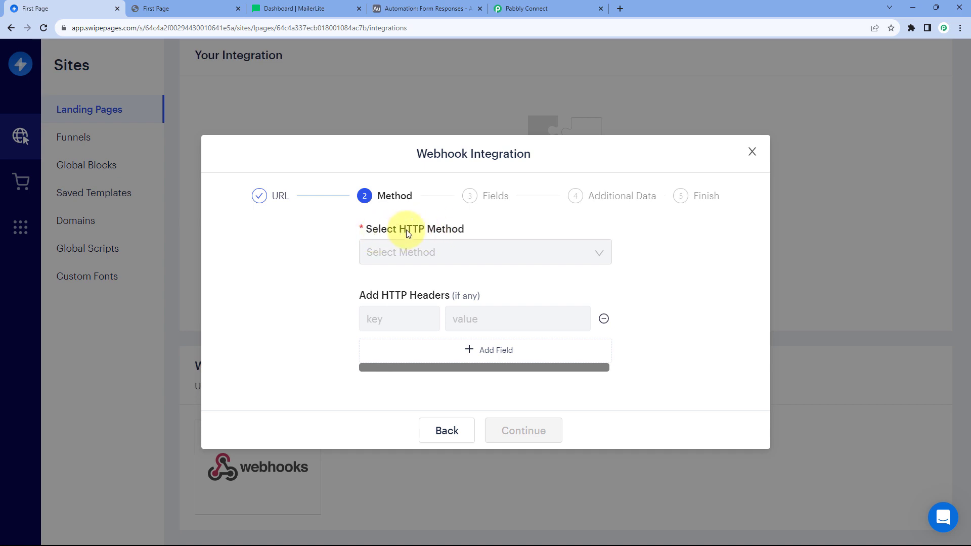
left_click(435, 251)
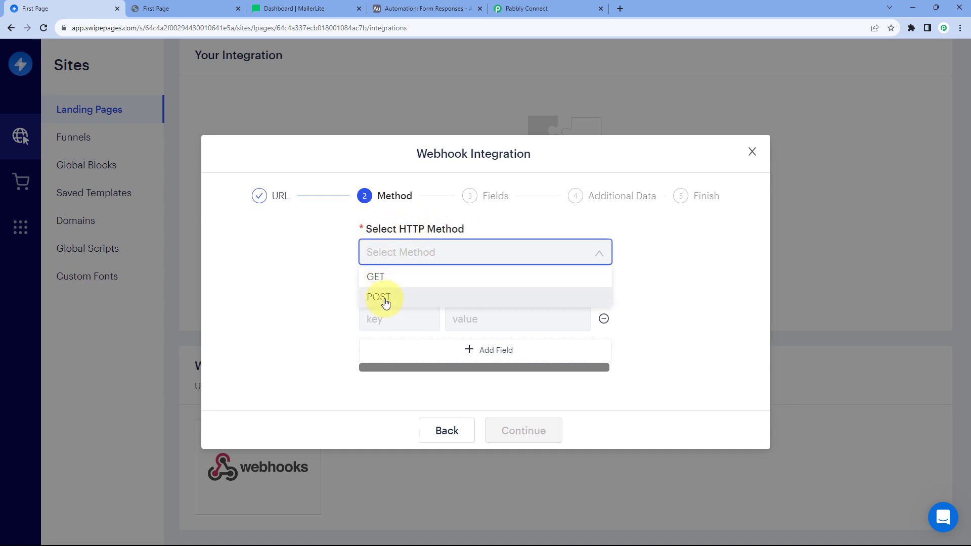
left_click(408, 301)
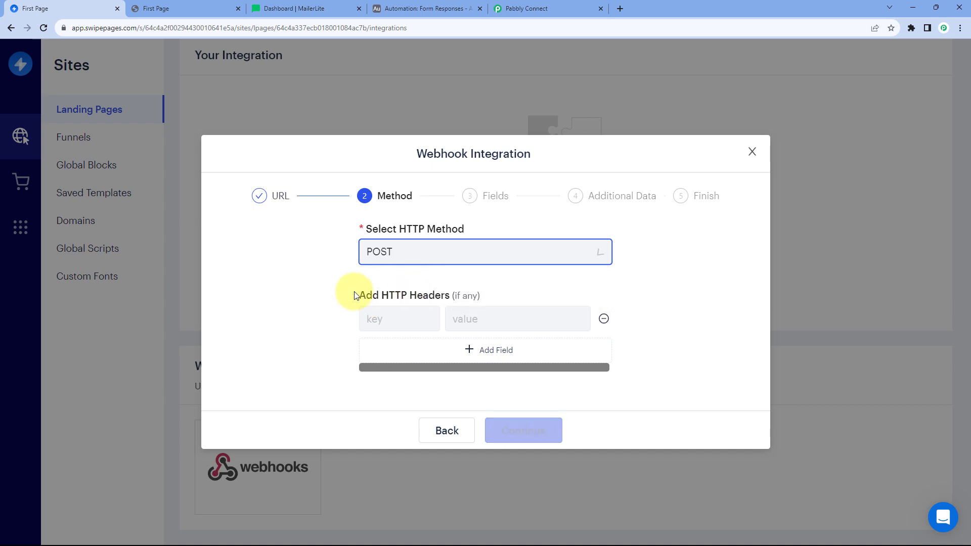
left_click(536, 8)
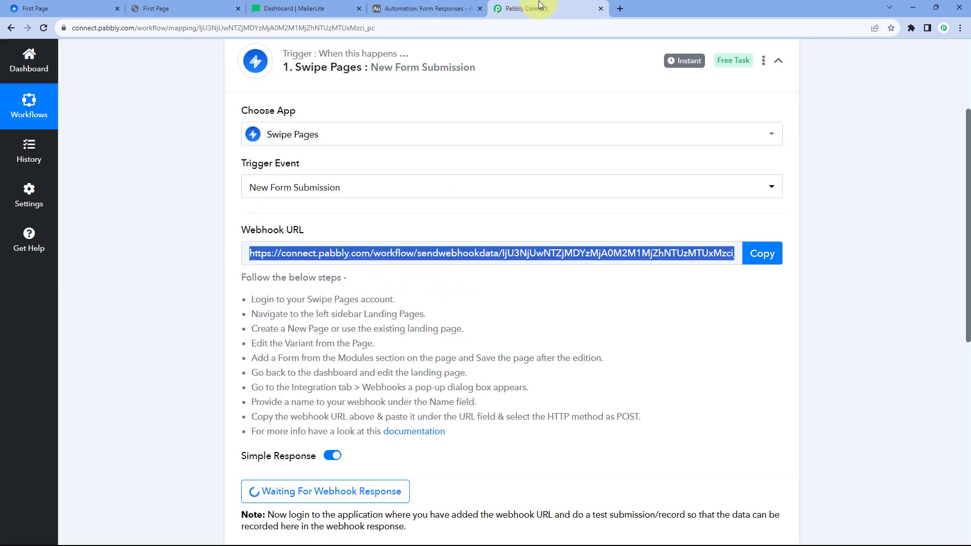
scroll(363, 367, "down", 2)
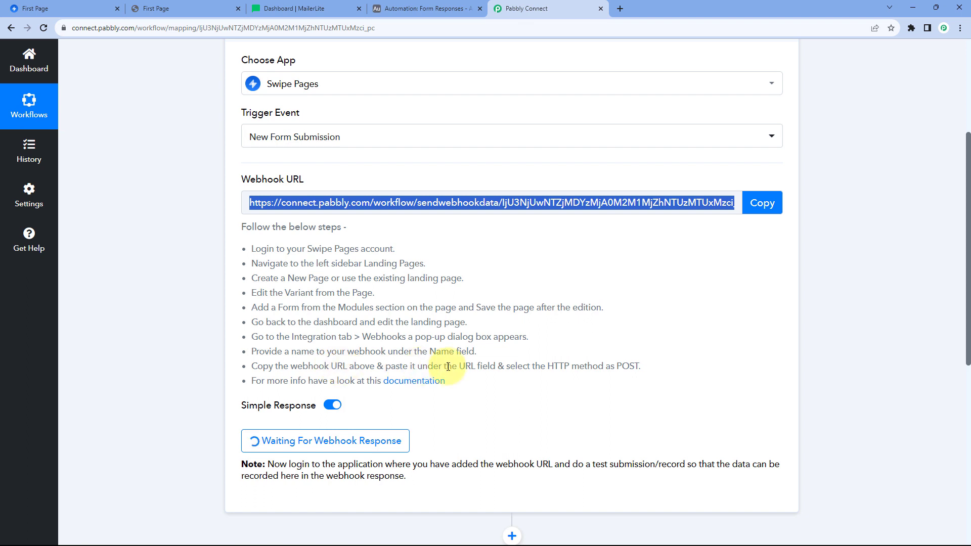
double_click(626, 366)
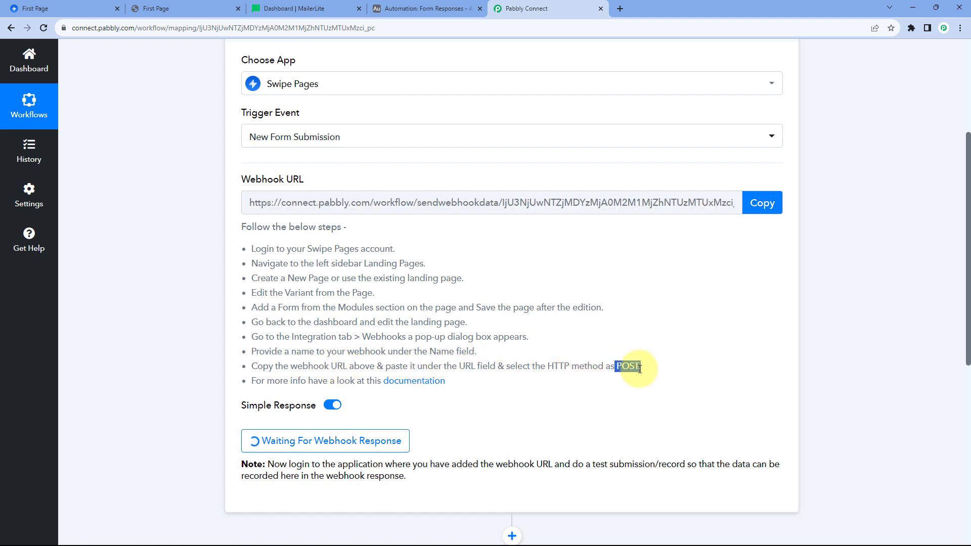
left_click(43, 8)
- Accept the form field mapping, skip Additional Data, and finish the webhook
left_click(524, 429)
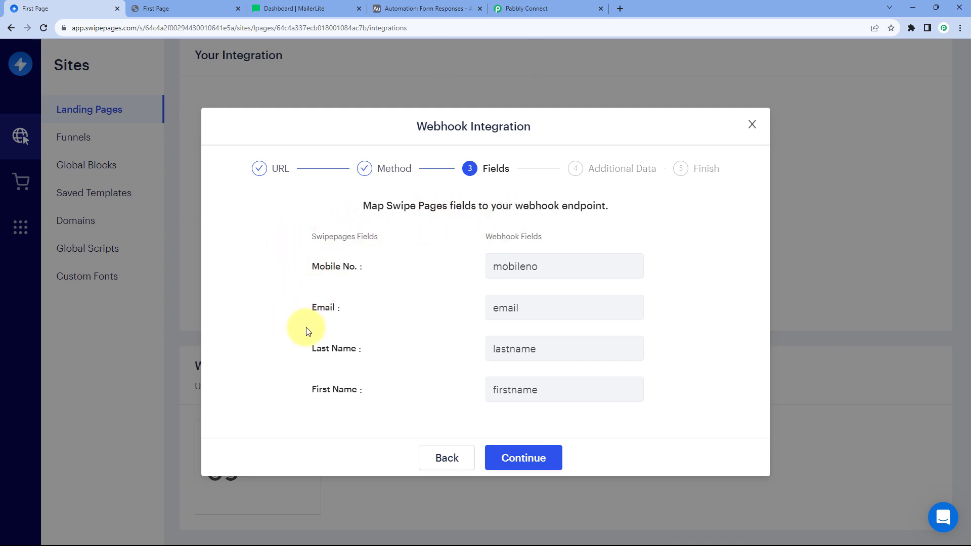
left_click(184, 8)
scroll(148, 270, "down", 2)
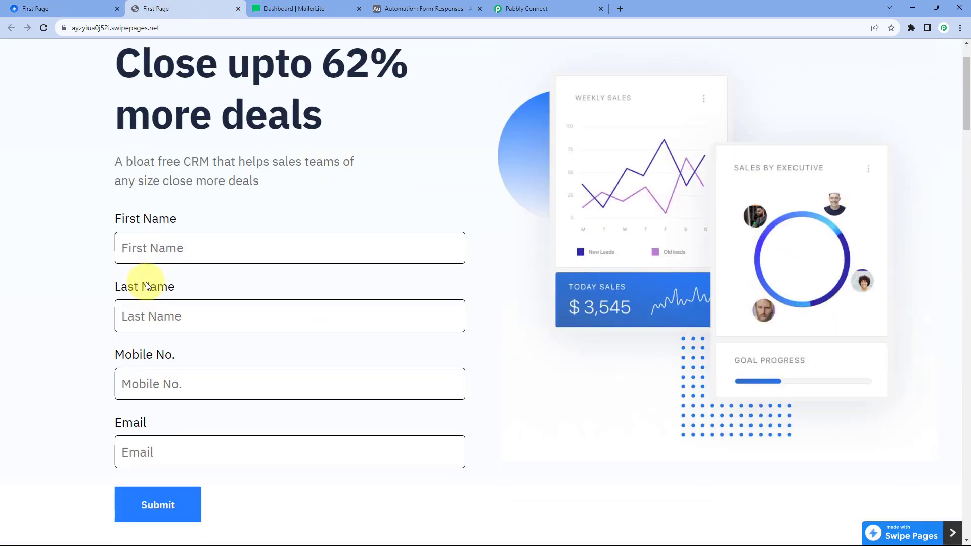
left_click(76, 8)
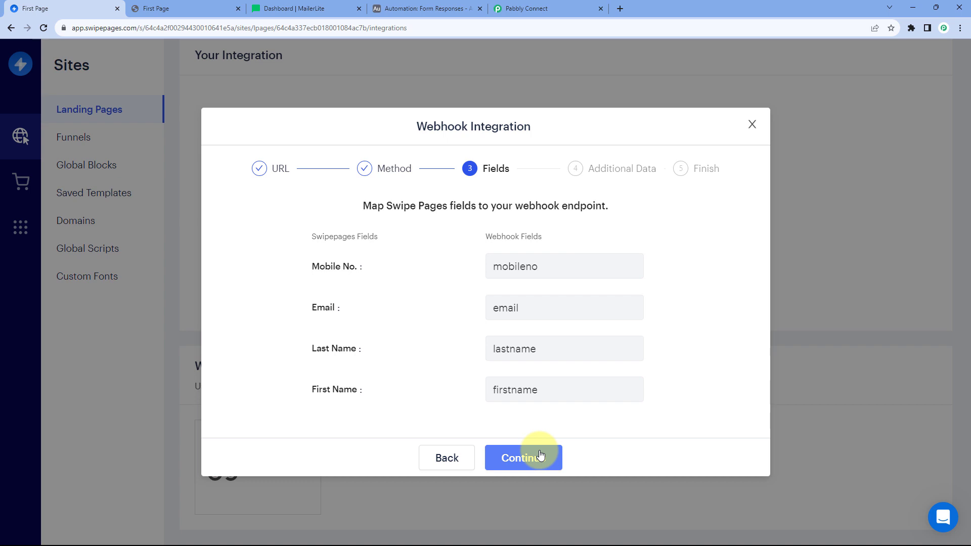
left_click(540, 454)
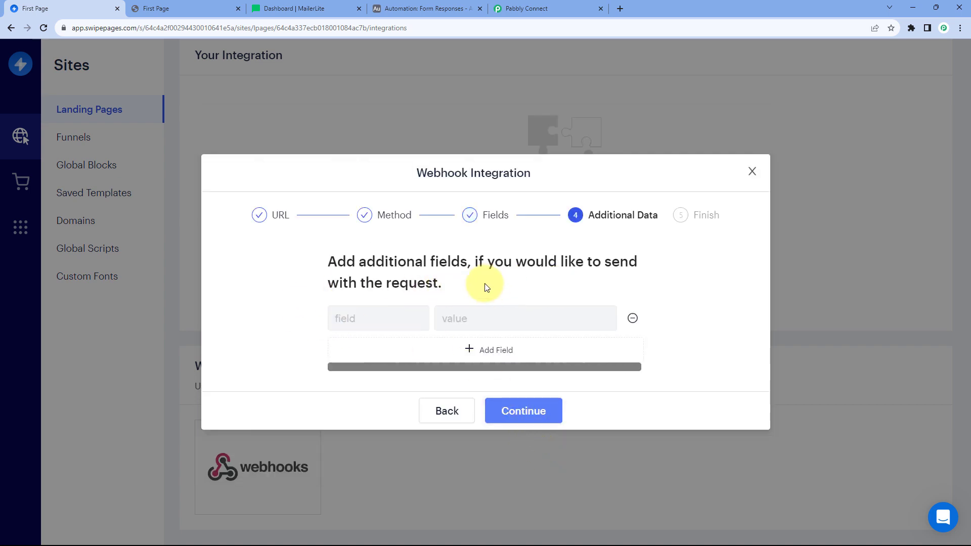
left_click(538, 409)
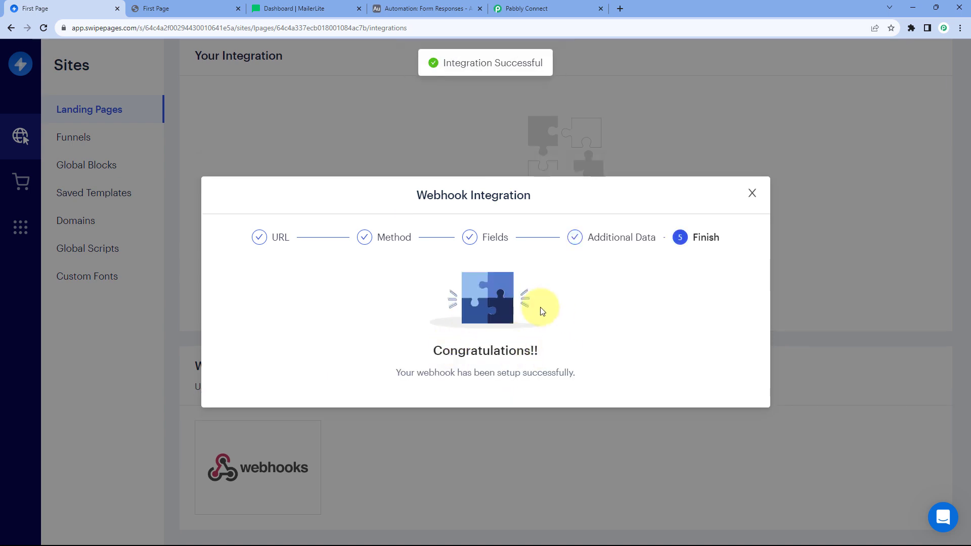
left_click(752, 193)
- Confirm the Pabbly Connect webhook under Active Integrations, view the live form, then return to Pabbly Connect
scroll(414, 334, "up", 7)
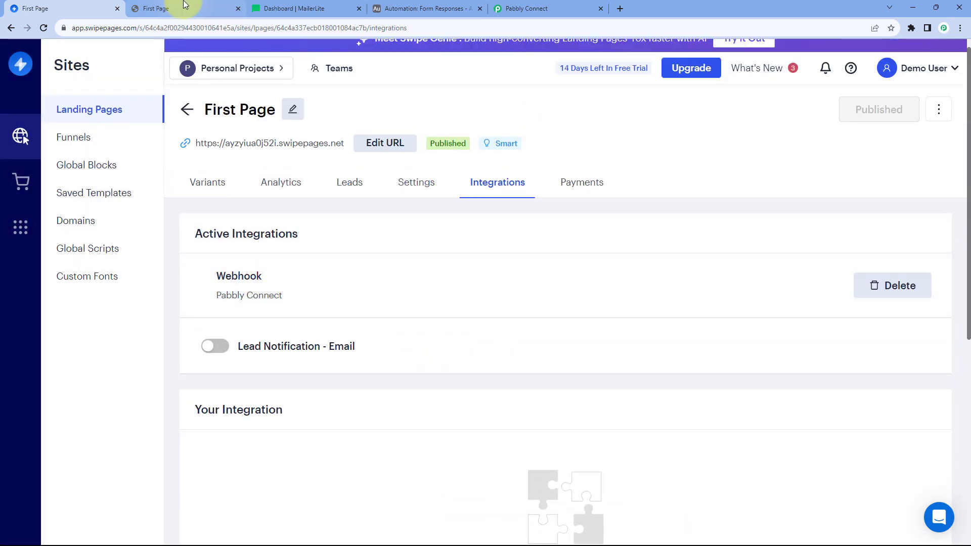
left_click(208, 6)
scroll(174, 147, "down", 3)
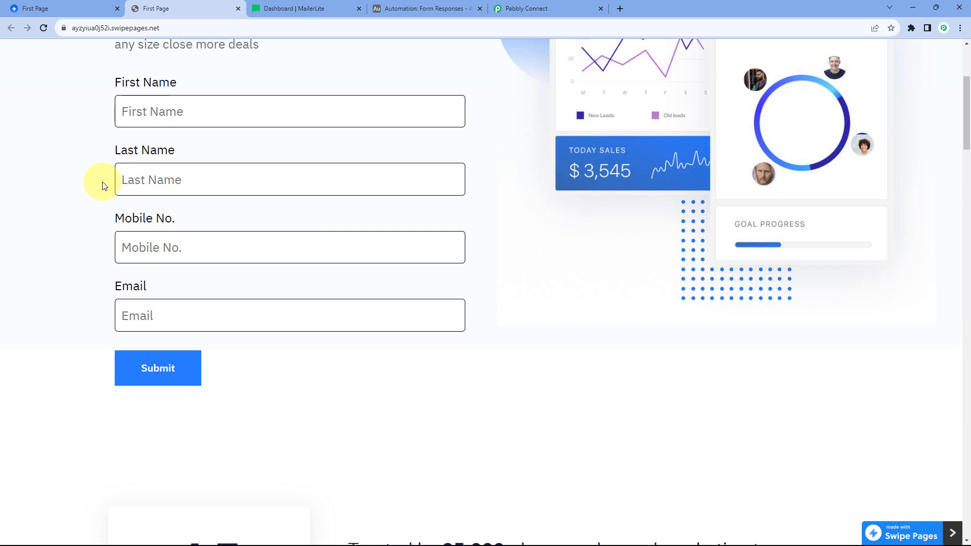
left_click(511, 8)
scroll(187, 298, "down", 1)
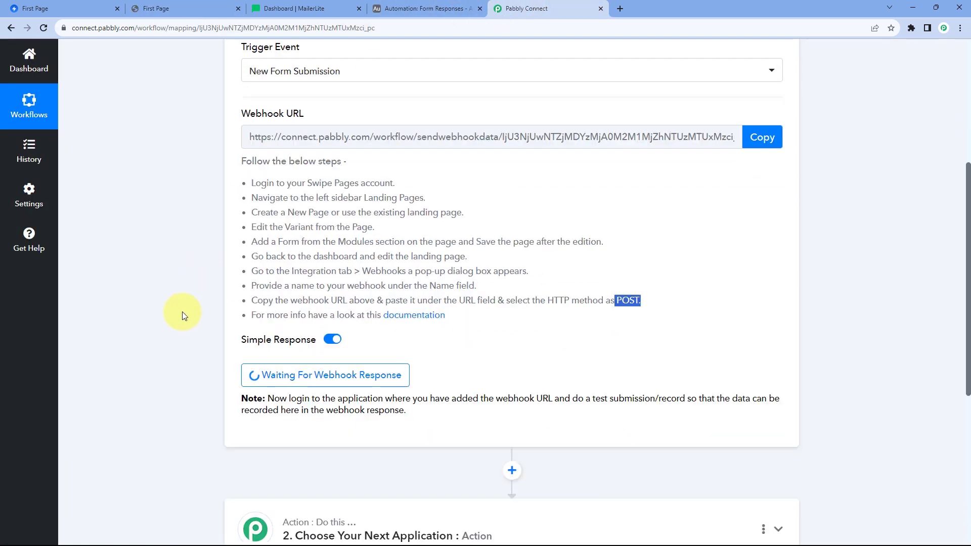
scroll(182, 312, "down", 2)
left_click(399, 253)
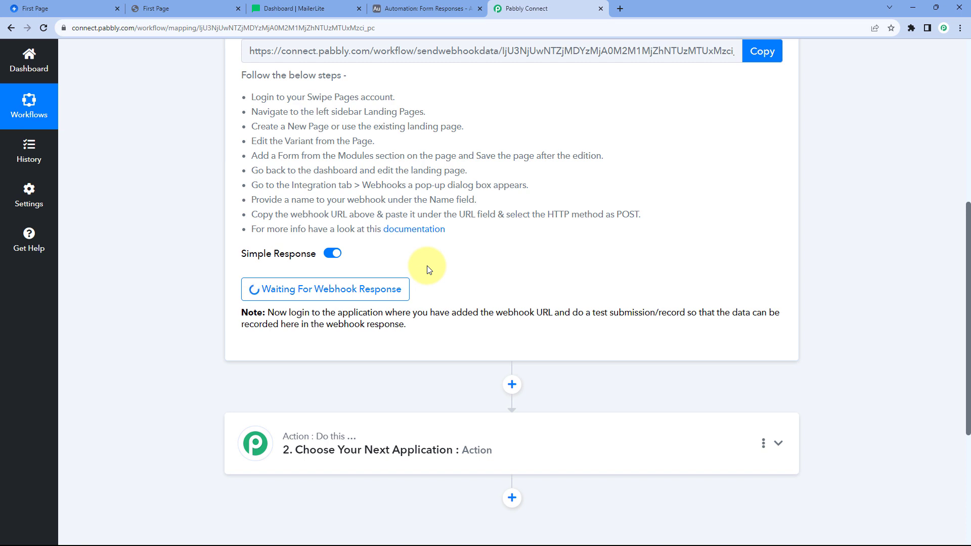
- Fill the live First Page form with a test first name, last name, mobile number and e-mail
left_click(171, 9)
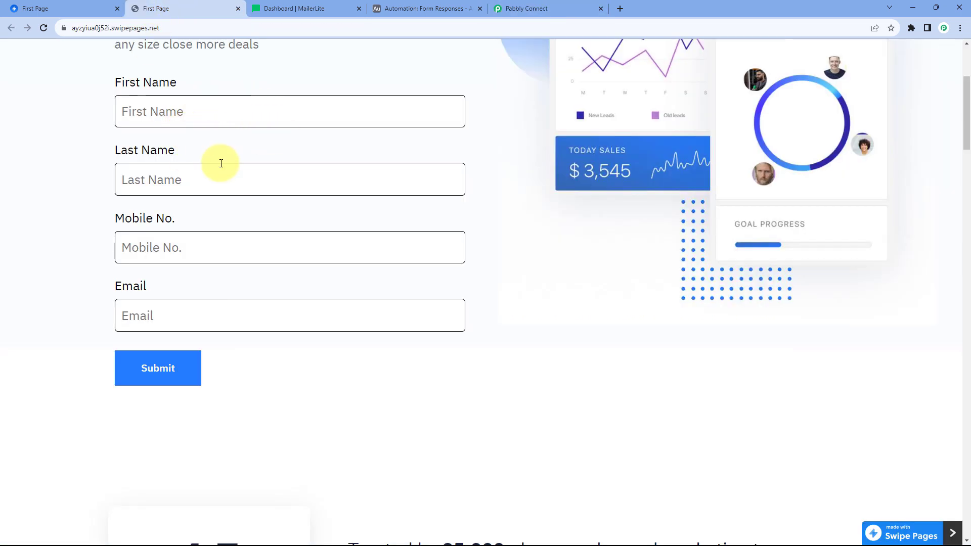
left_click(146, 112)
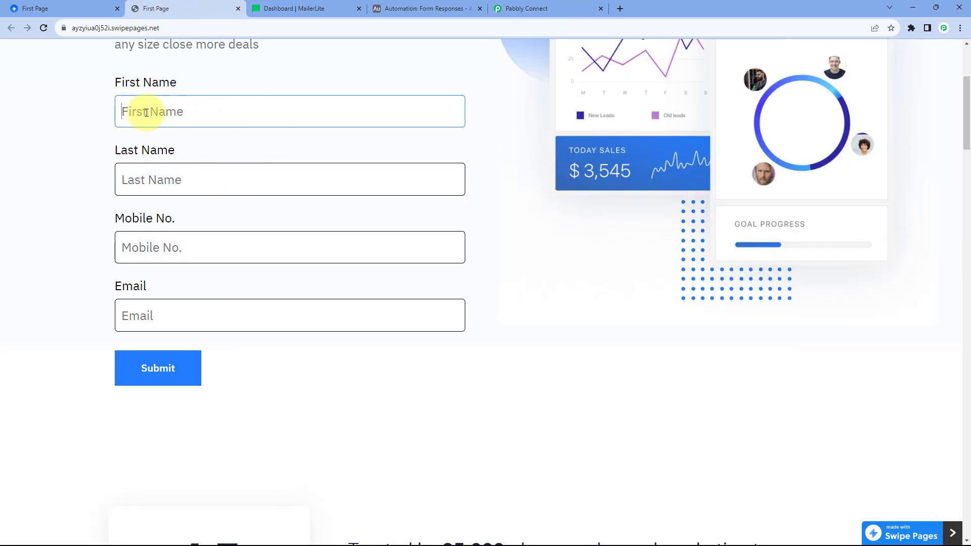
type("Demo")
key("Tab")
type("Use")
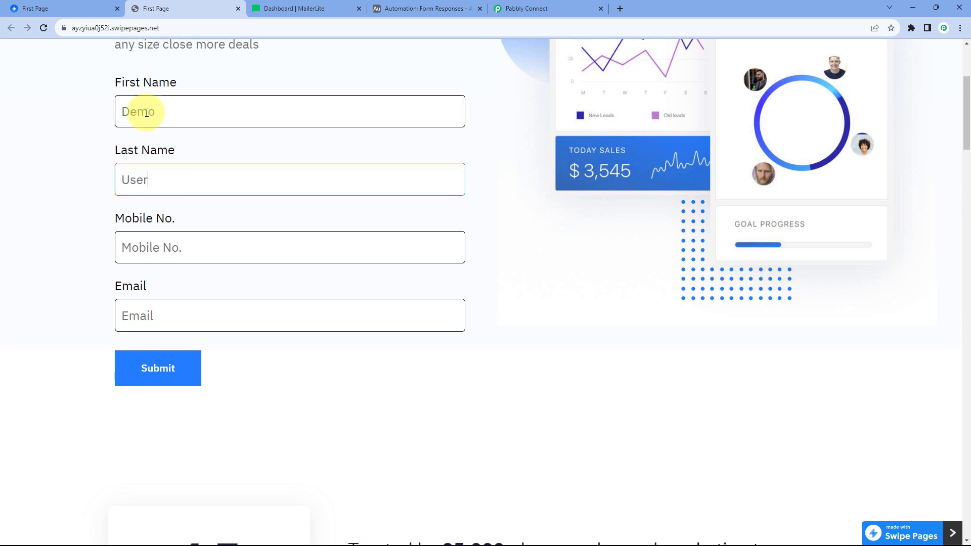
key("Tab")
type("123456")
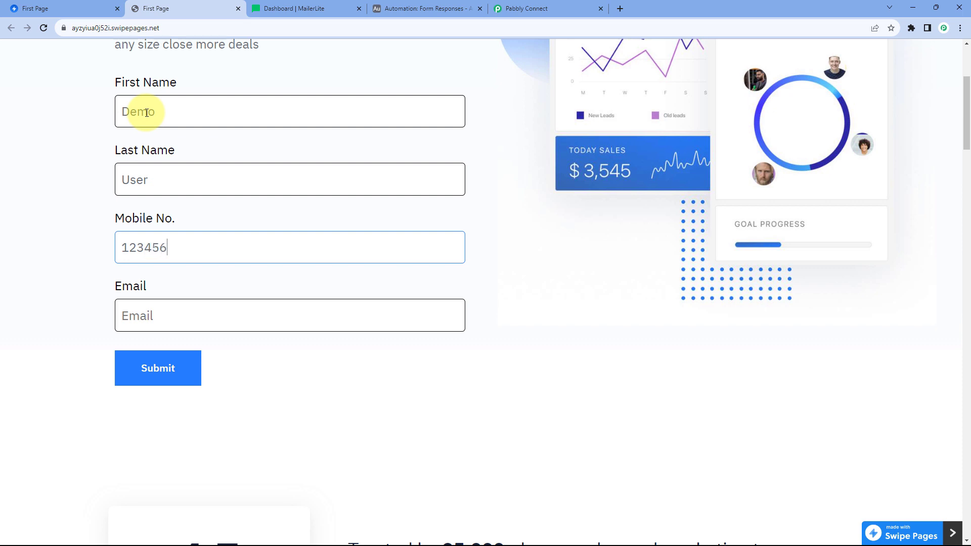
type("7890")
key("Tab")
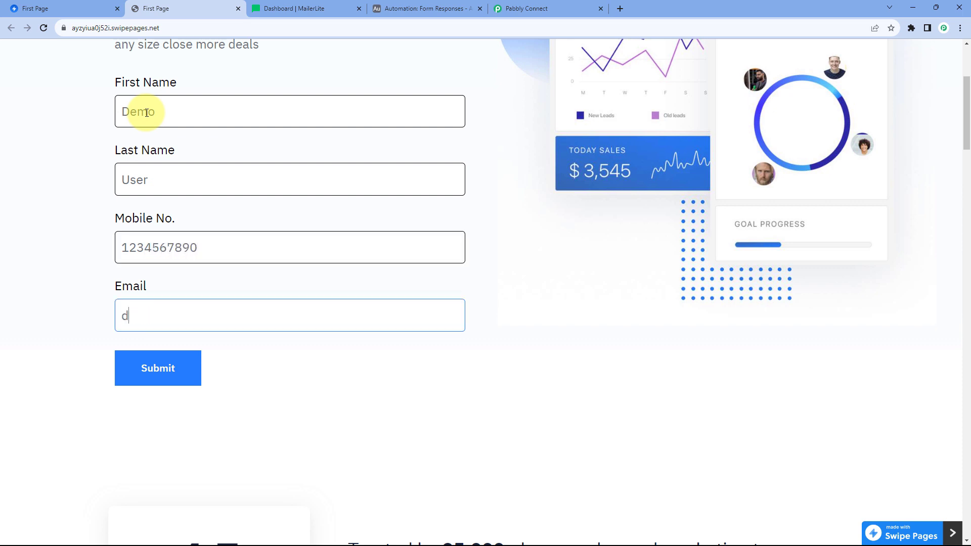
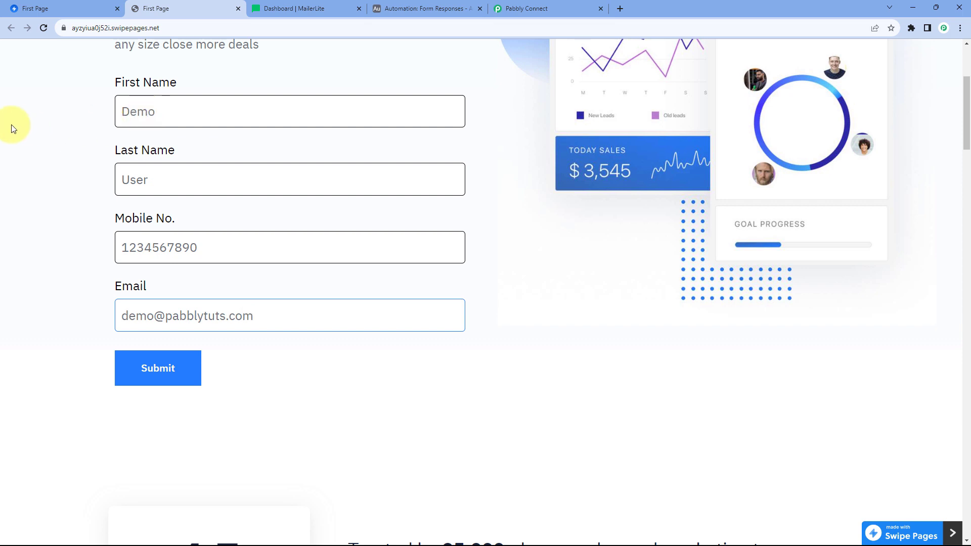
- Submit the test entry and return to the Swipe Pages Integrations tab
left_click(87, 161)
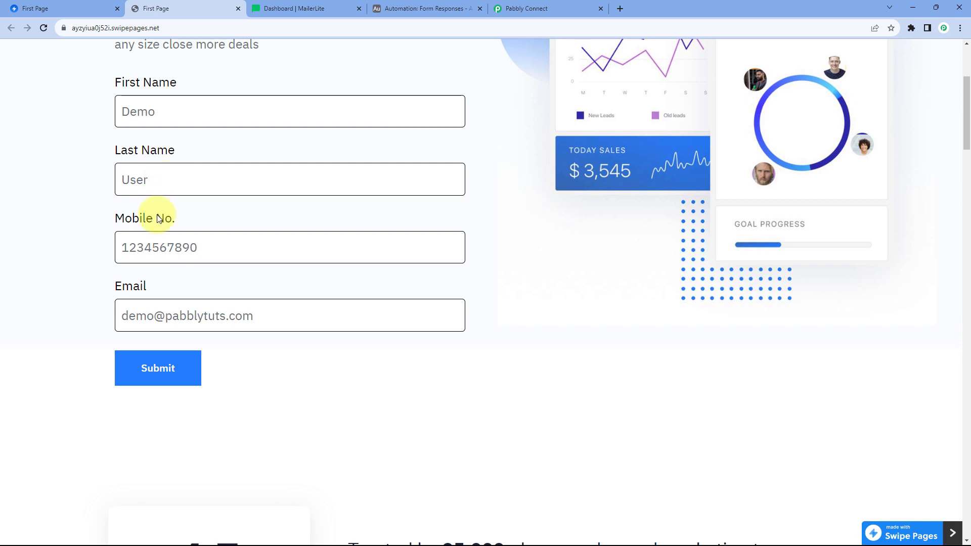
left_click(172, 375)
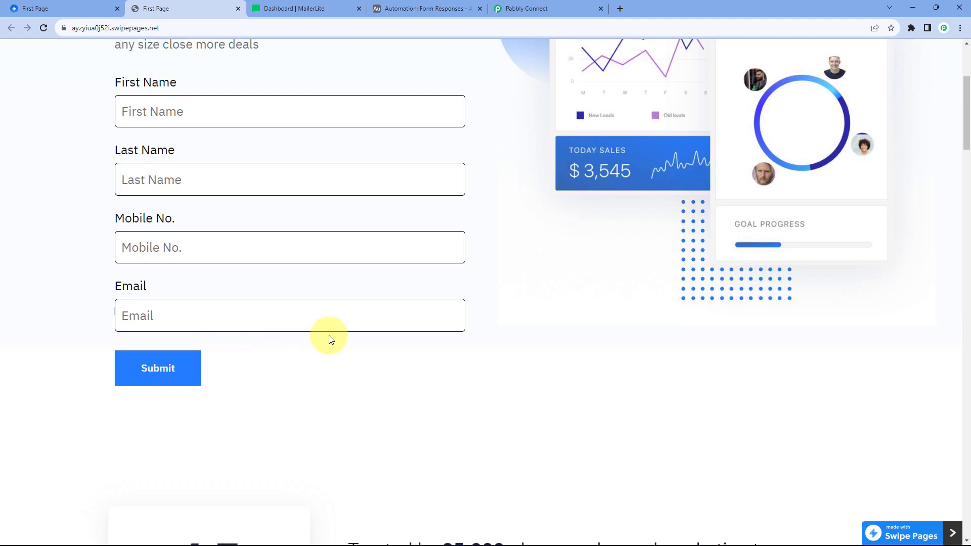
scroll(331, 339, "up", 1)
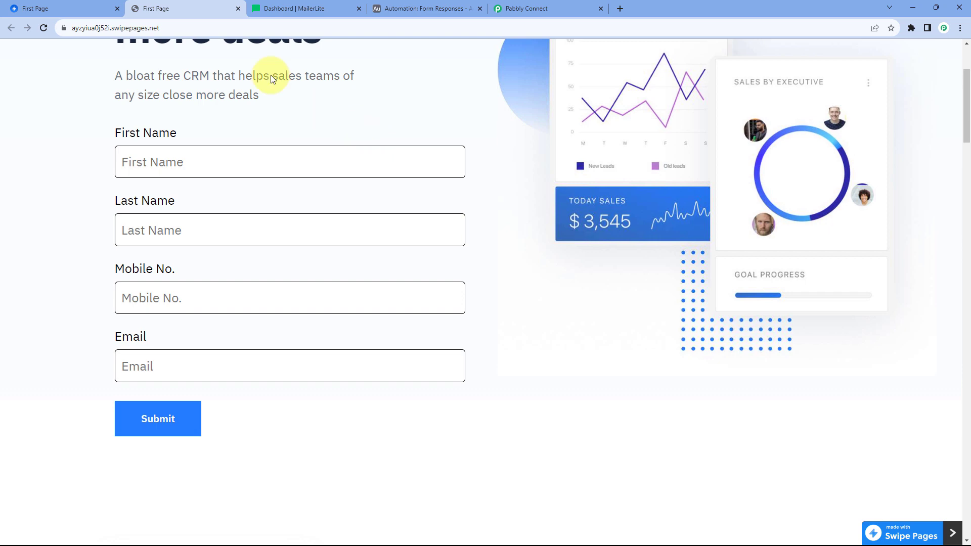
left_click(97, 8)
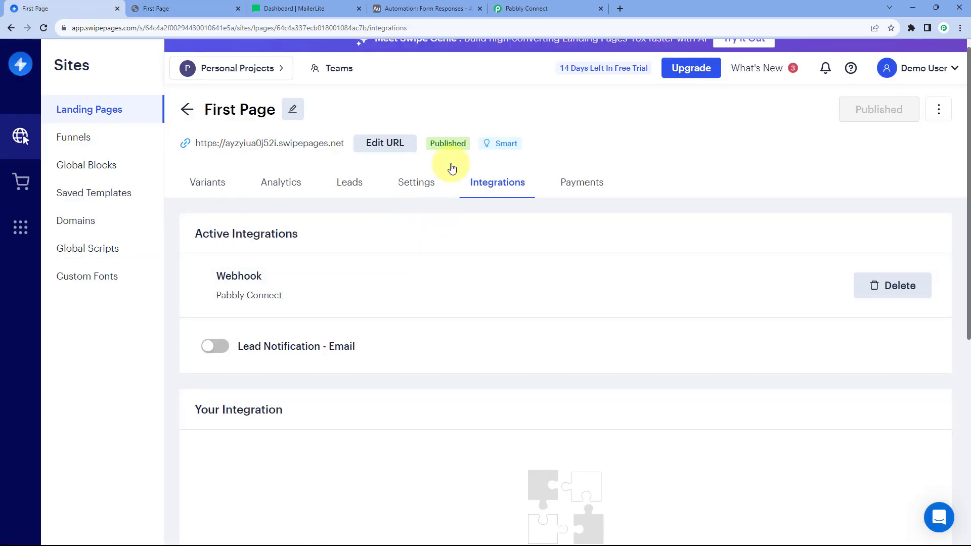
- Review the captured first name, last name, e-mail and mobile values in the webhook response
left_click(552, 8)
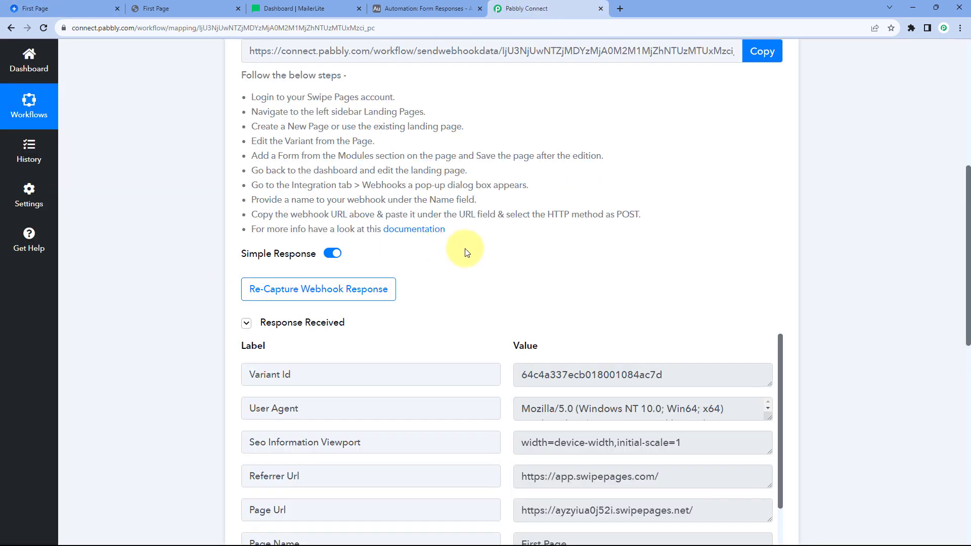
scroll(465, 248, "down", 2)
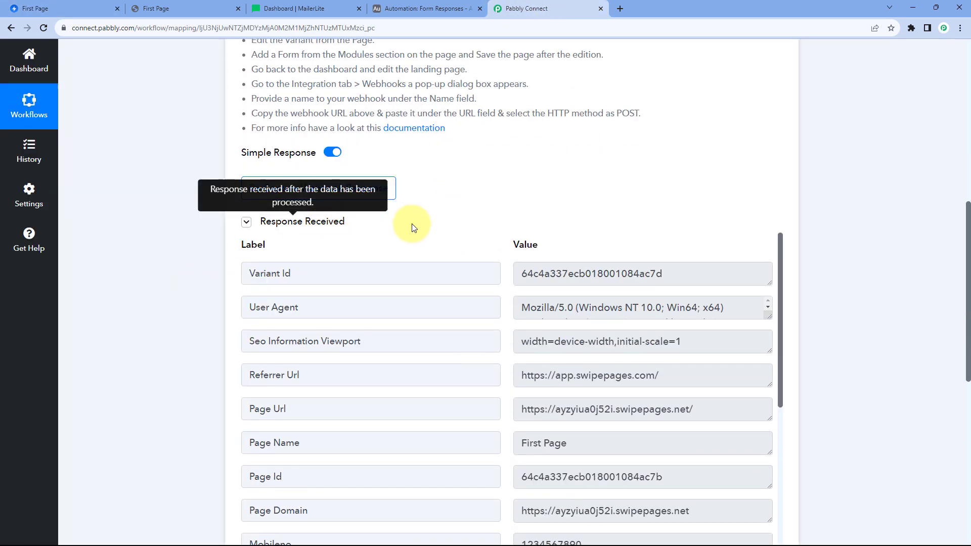
scroll(412, 228, "down", 2)
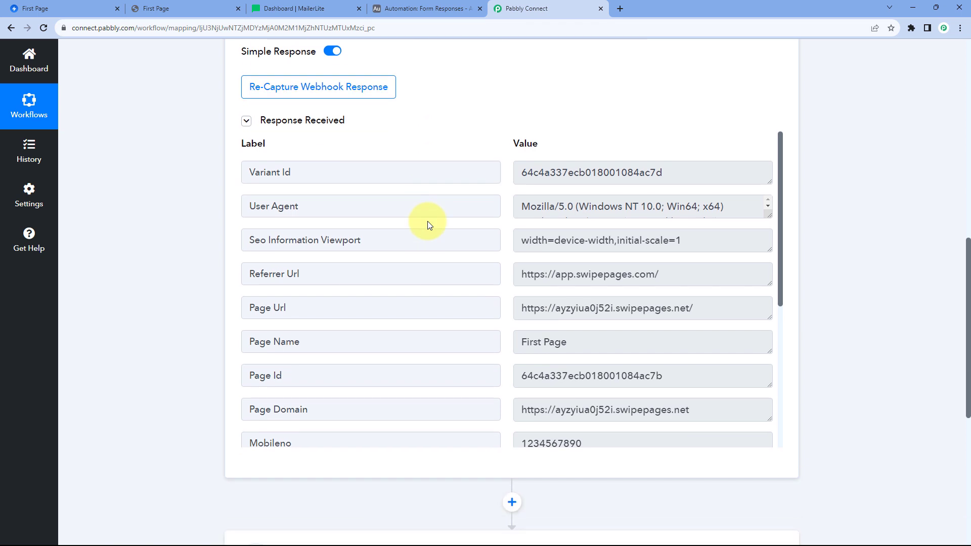
scroll(501, 202, "down", 6)
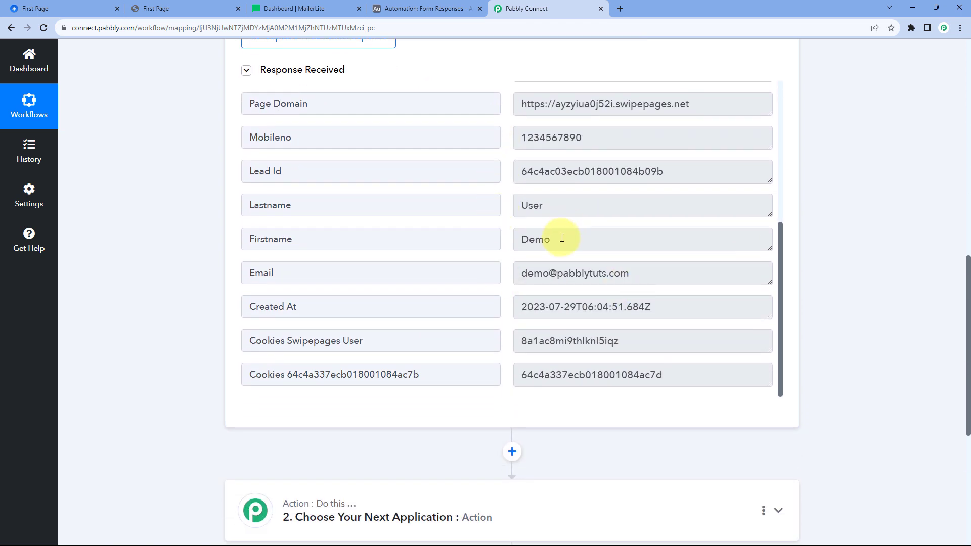
left_click_drag(561, 238, 503, 238)
left_click_drag(572, 201, 516, 206)
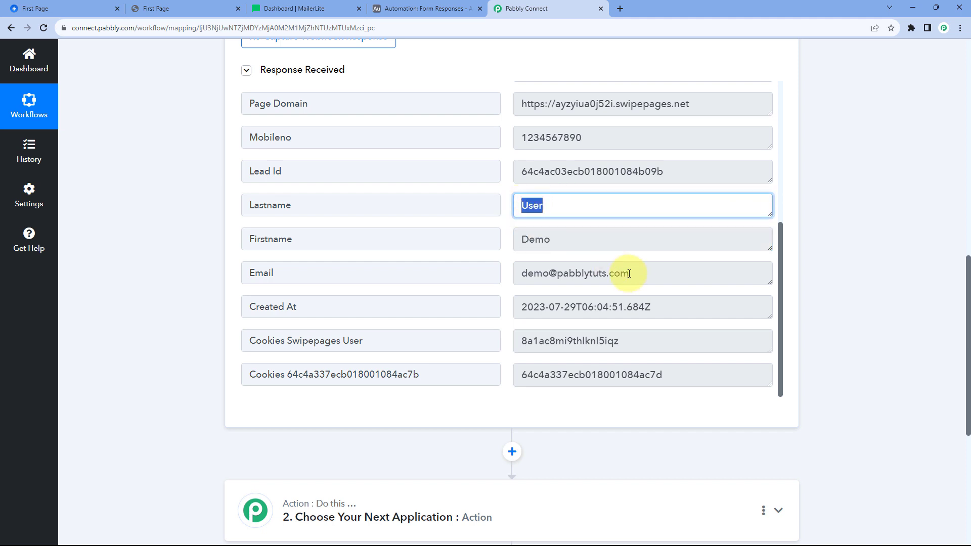
left_click_drag(642, 273, 523, 273)
left_click_drag(599, 137, 521, 136)
left_click(505, 161)
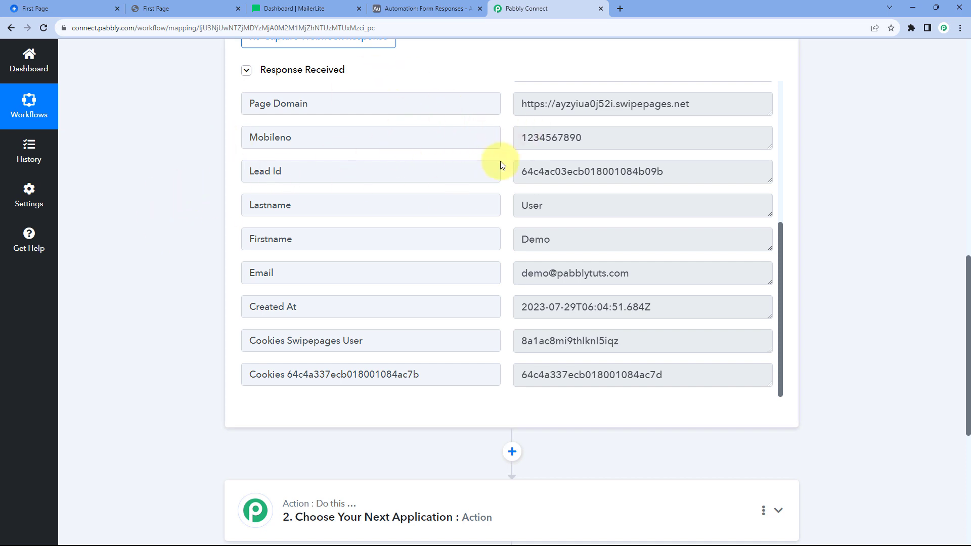
- Recheck the live form against the captured name values, then open the MailerLite dashboard
left_click(167, 9)
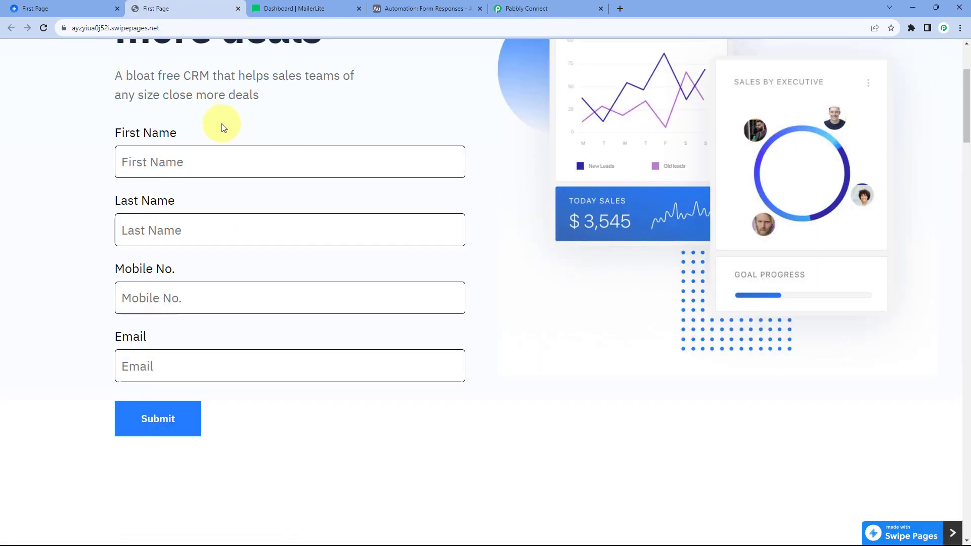
left_click(566, 9)
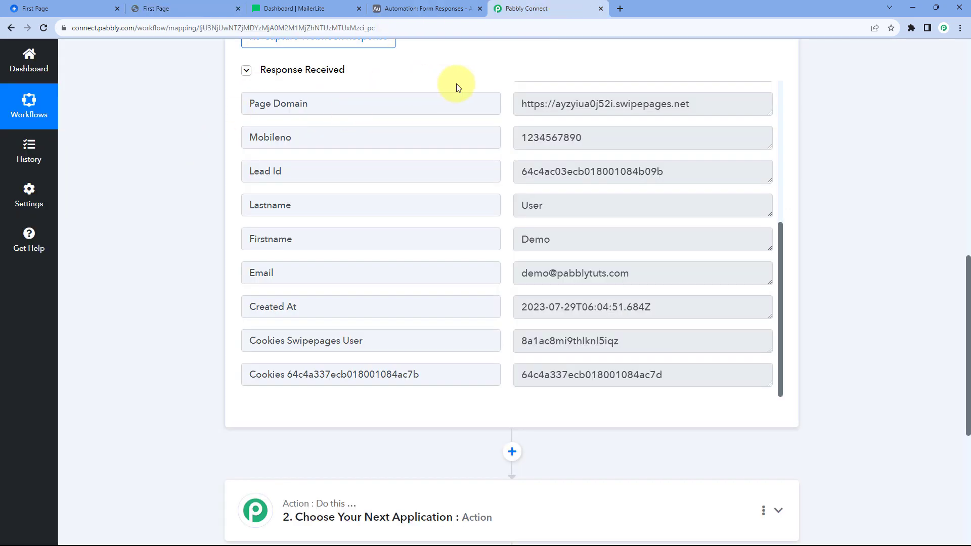
double_click(554, 239)
left_click(564, 205)
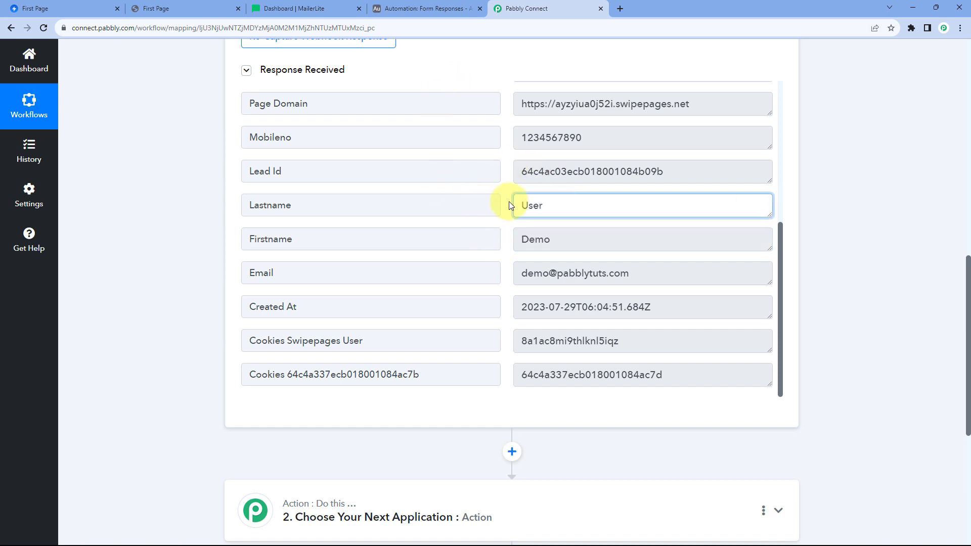
left_click(294, 9)
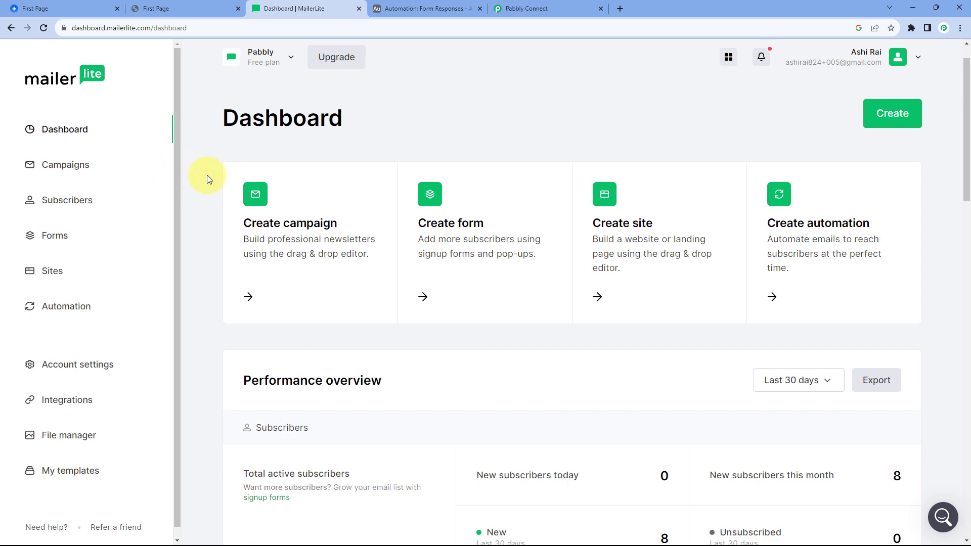
- Set the action step to MailerLite with the Create Or Update Subscriber event
left_click(528, 9)
scroll(166, 211, "down", 5)
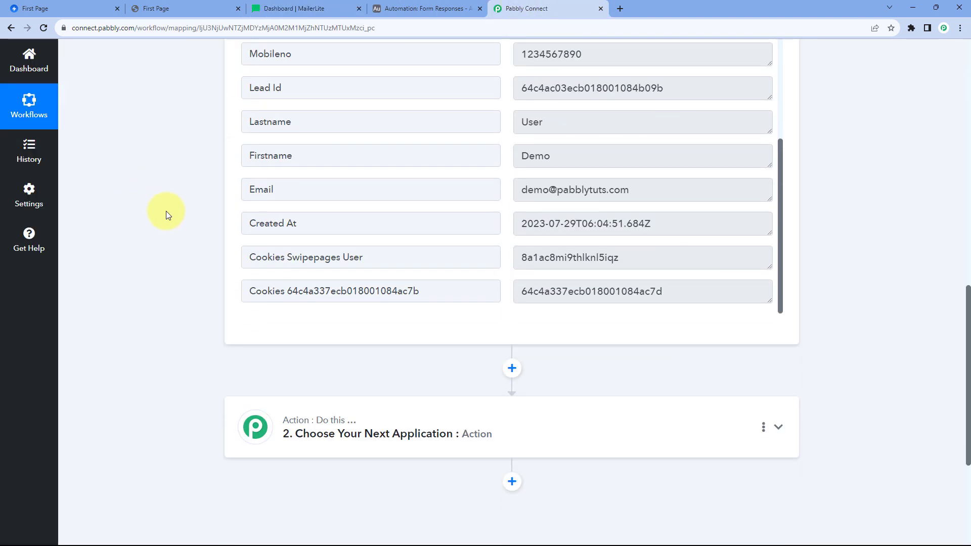
left_click(362, 196)
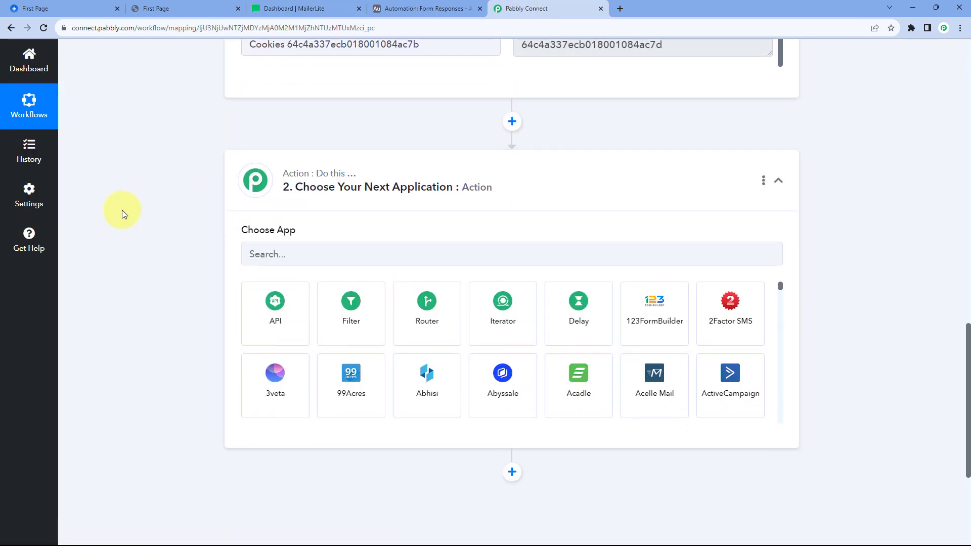
left_click(308, 179)
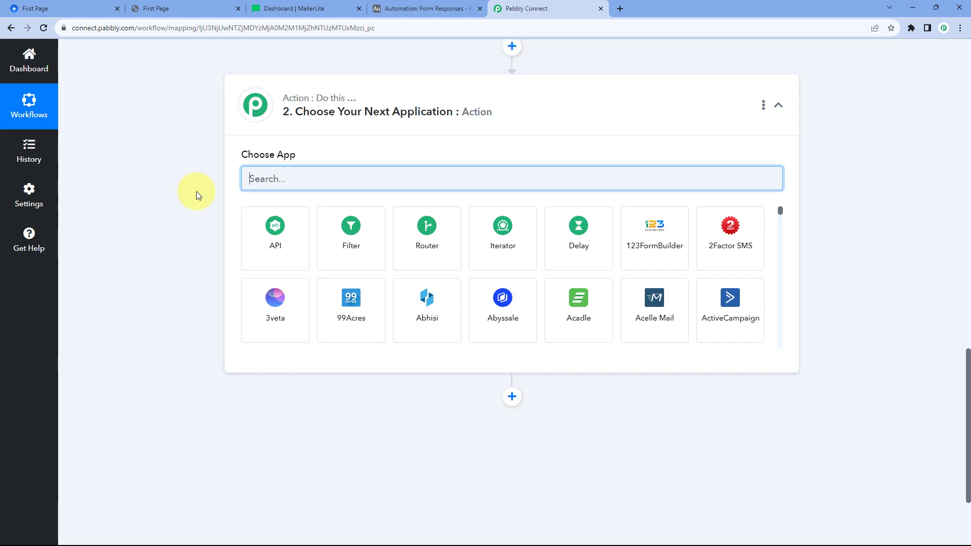
type("MailerLit")
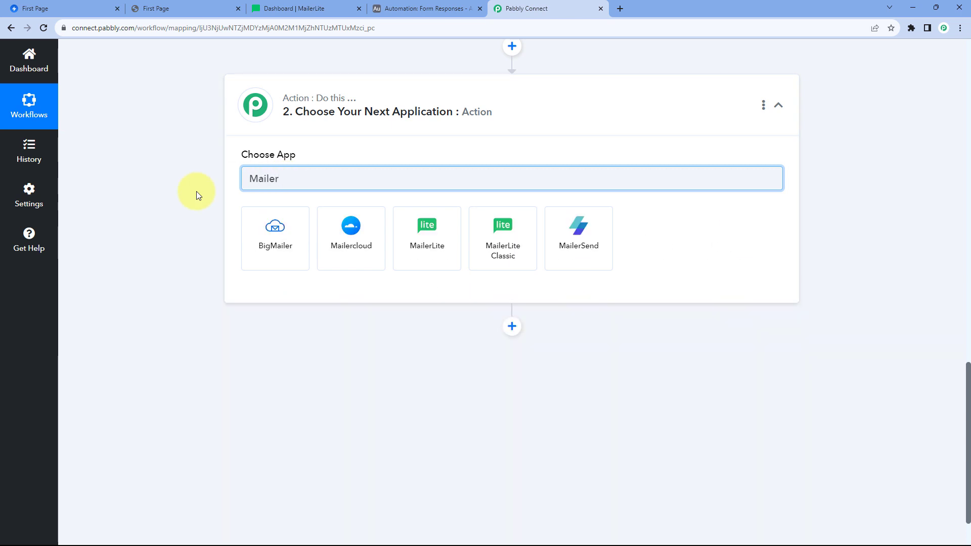
type("e")
left_click(278, 231)
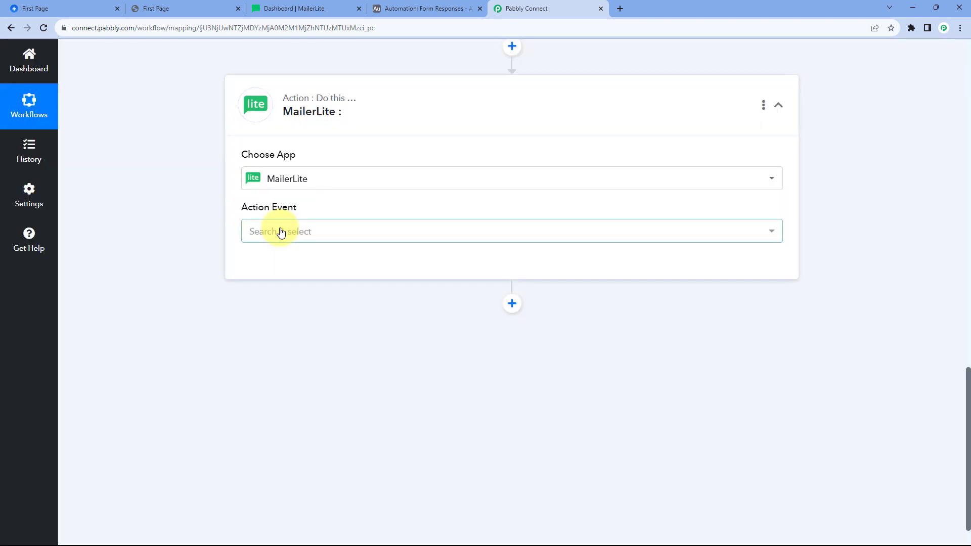
left_click(330, 237)
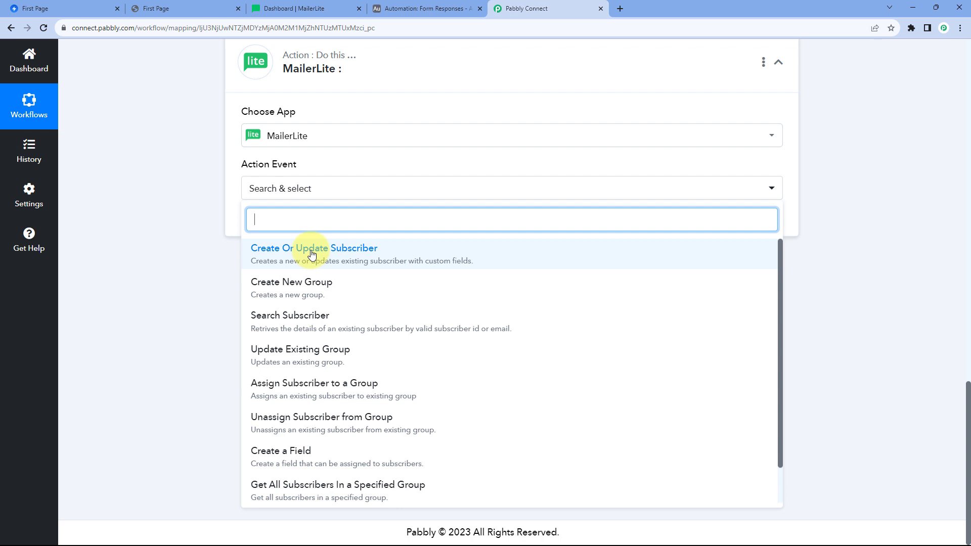
left_click(311, 254)
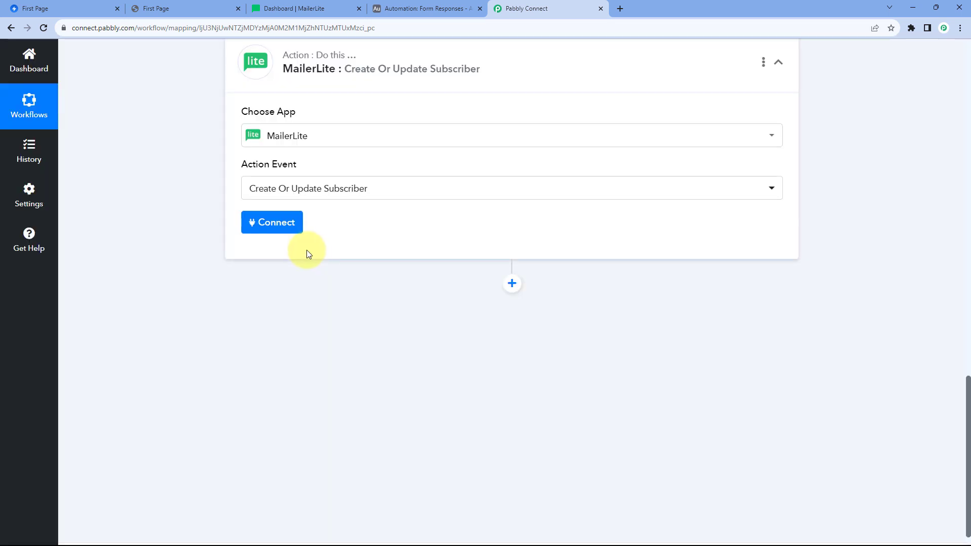
- Add a new MailerLite connection and switch to MailerLite for an API token
left_click(284, 230)
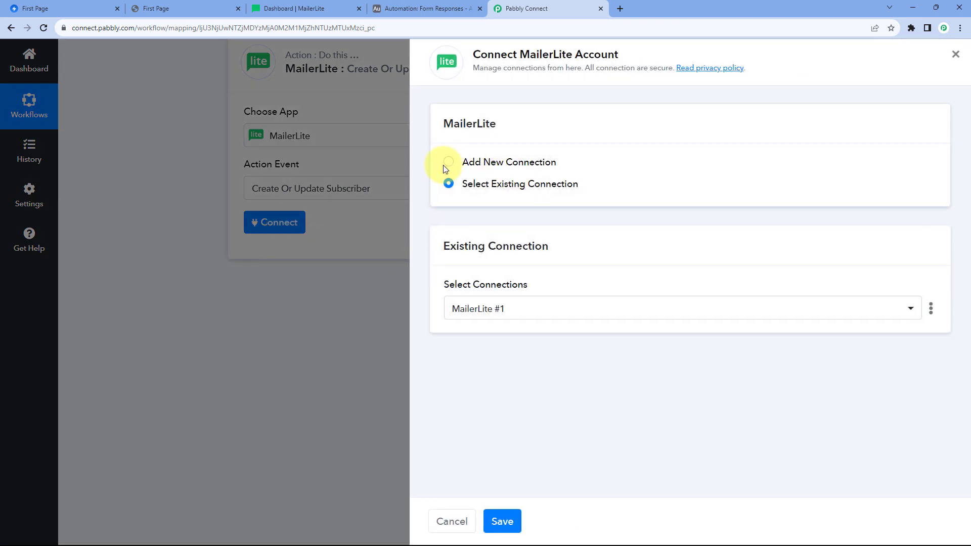
left_click(448, 163)
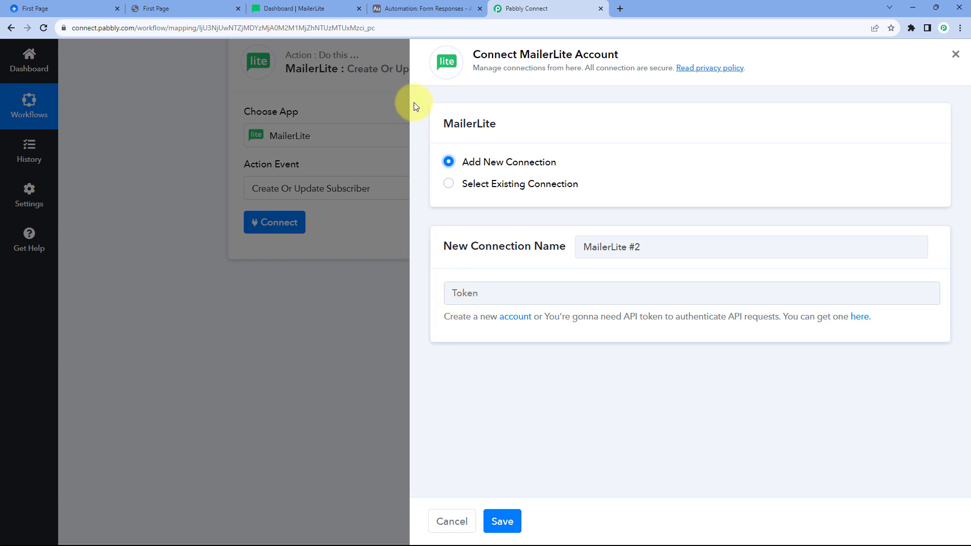
left_click(302, 6)
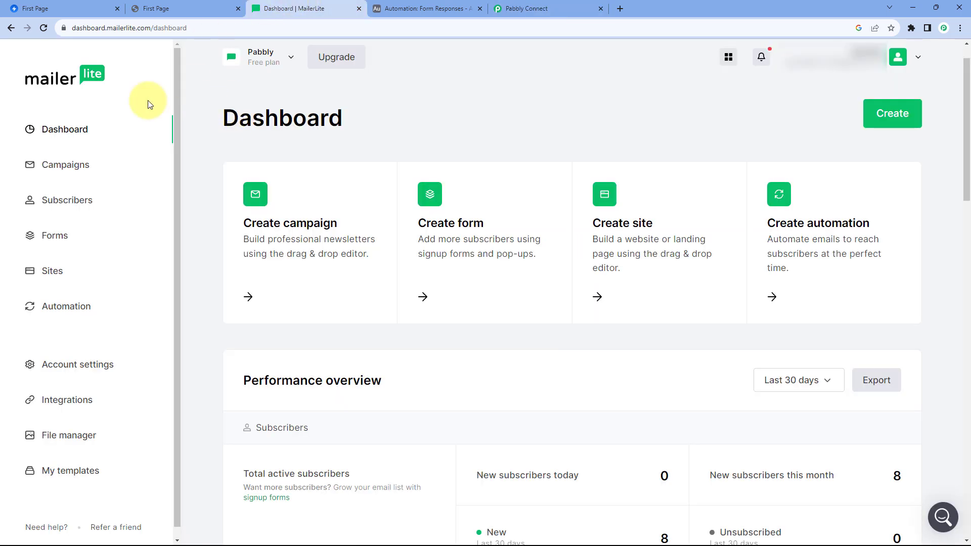
- Open MailerLite's Integrations and then the Developer API page listing the Test token
left_click(75, 404)
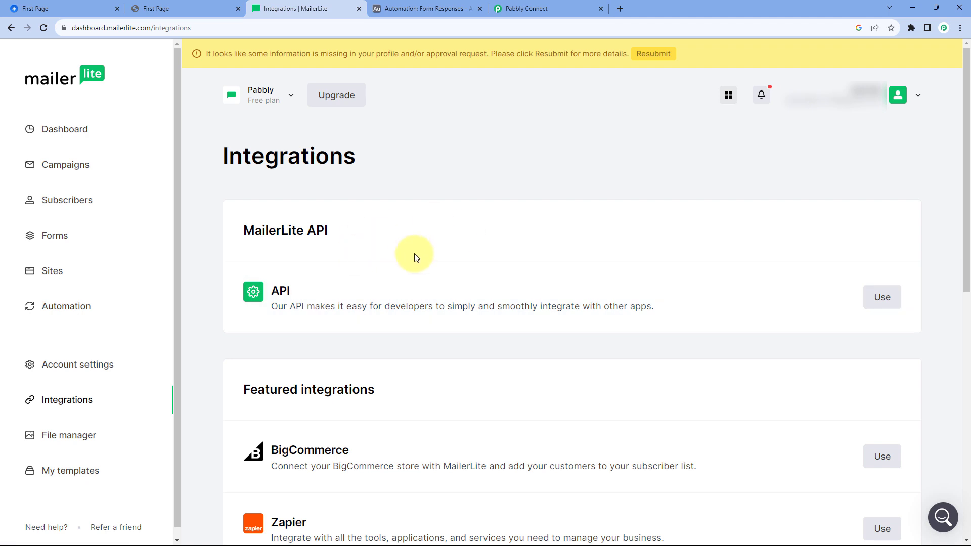
left_click(886, 299)
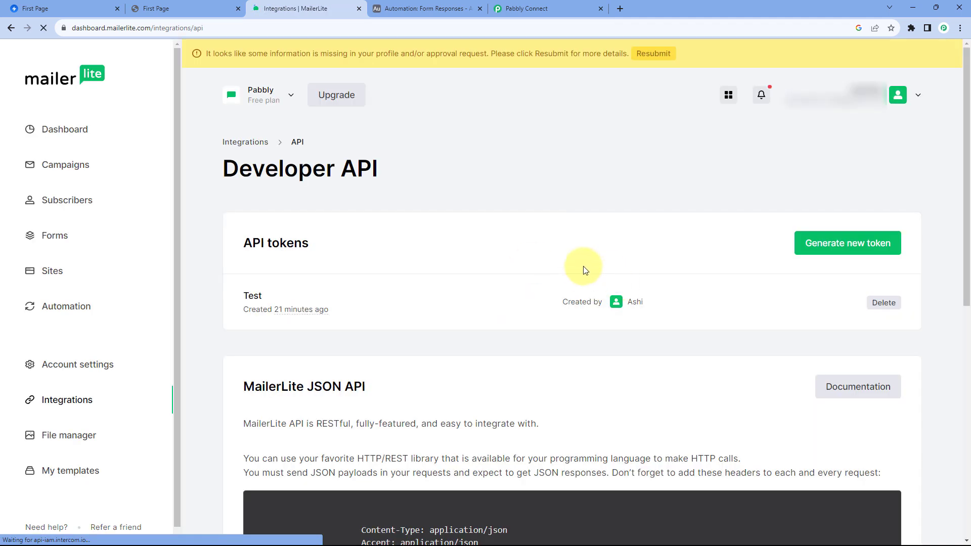
scroll(555, 220, "down", 1)
scroll(555, 220, "down", 3)
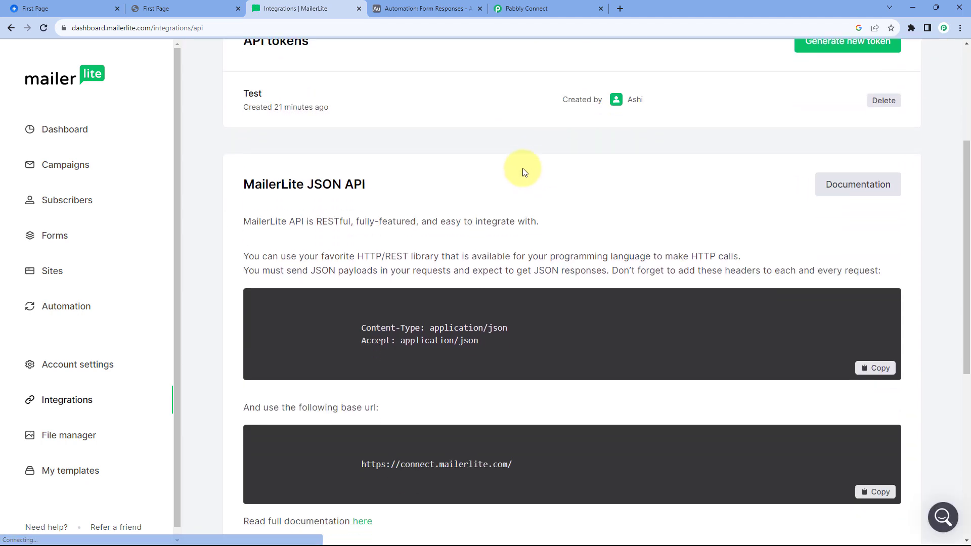
scroll(523, 169, "up", 2)
scroll(481, 178, "up", 1)
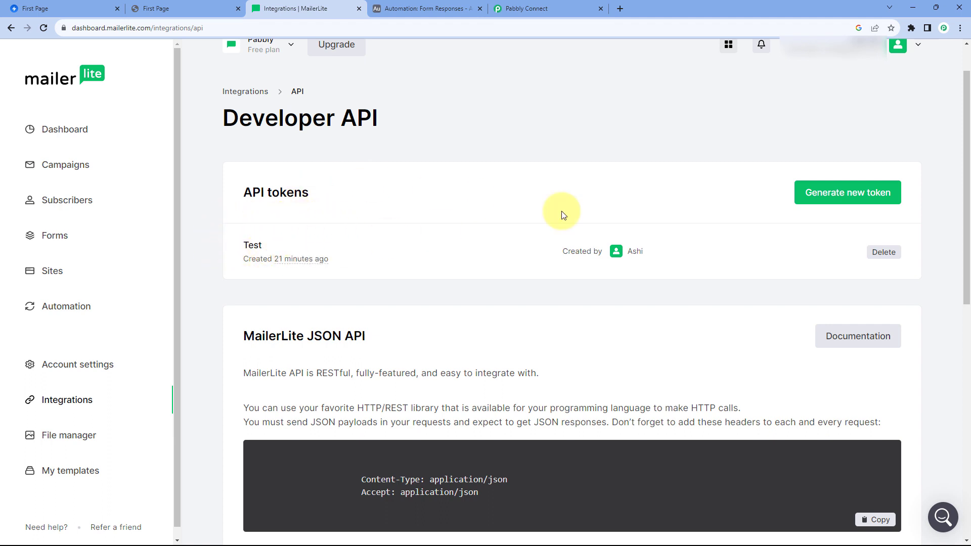
- Create a new MailerLite API token named Pabbly Connect, accepting the terms of use
left_click(841, 199)
left_click(415, 308)
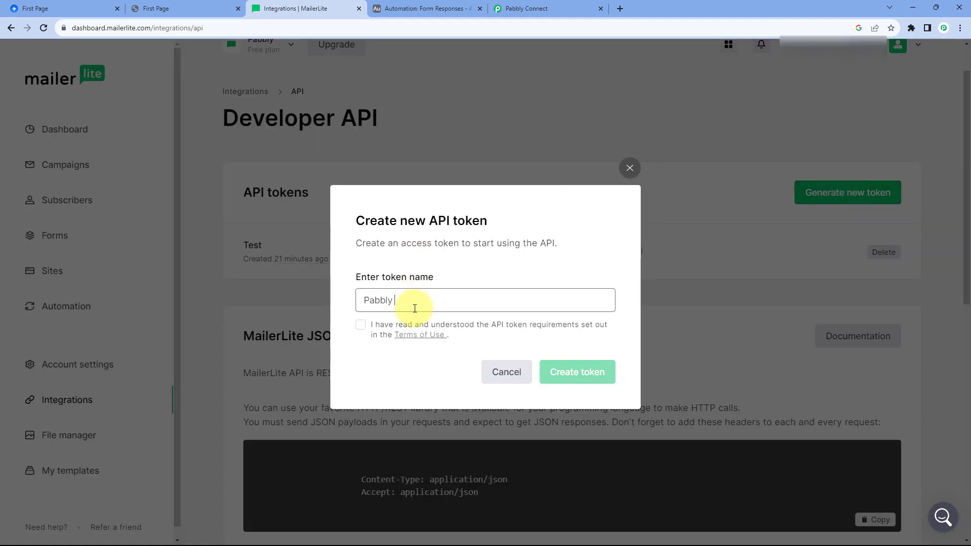
type("Pabbly Connect")
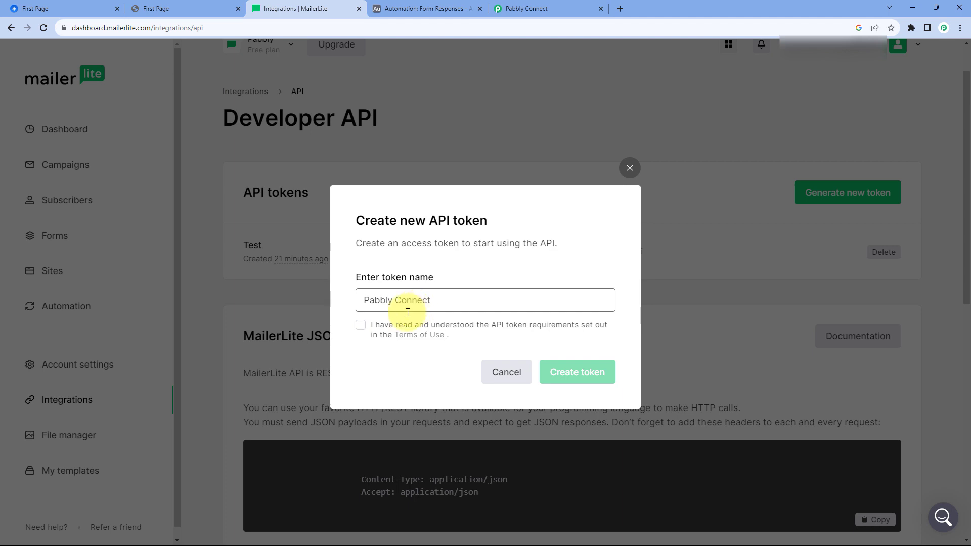
left_click(360, 324)
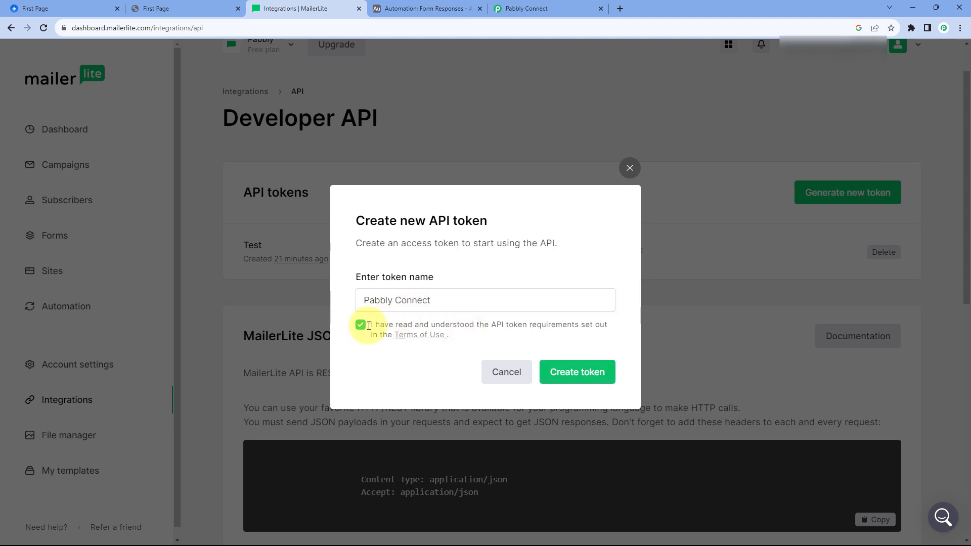
left_click(581, 373)
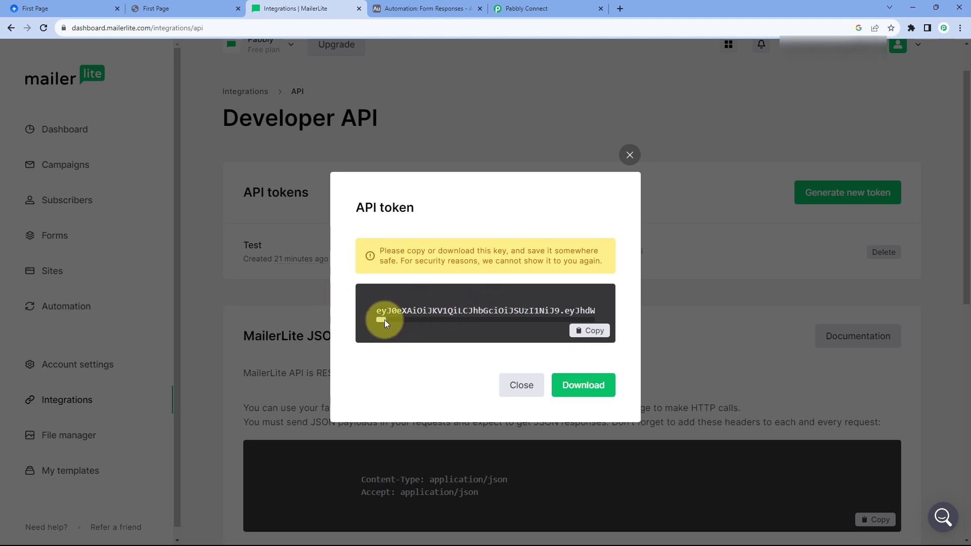
- Copy the new API token and return to the Pabbly Connect connection form
scroll(394, 322, "right", 3)
scroll(393, 323, "left", 3)
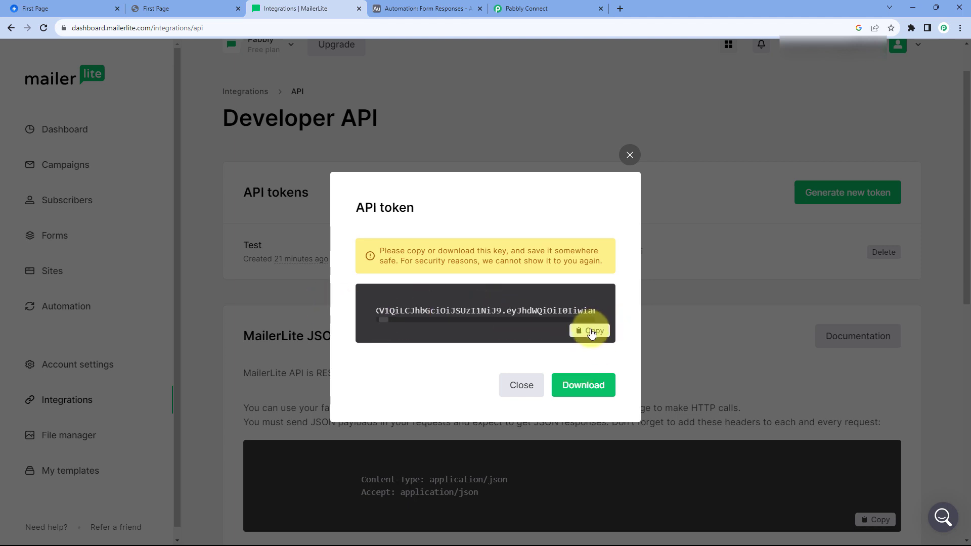
left_click(591, 332)
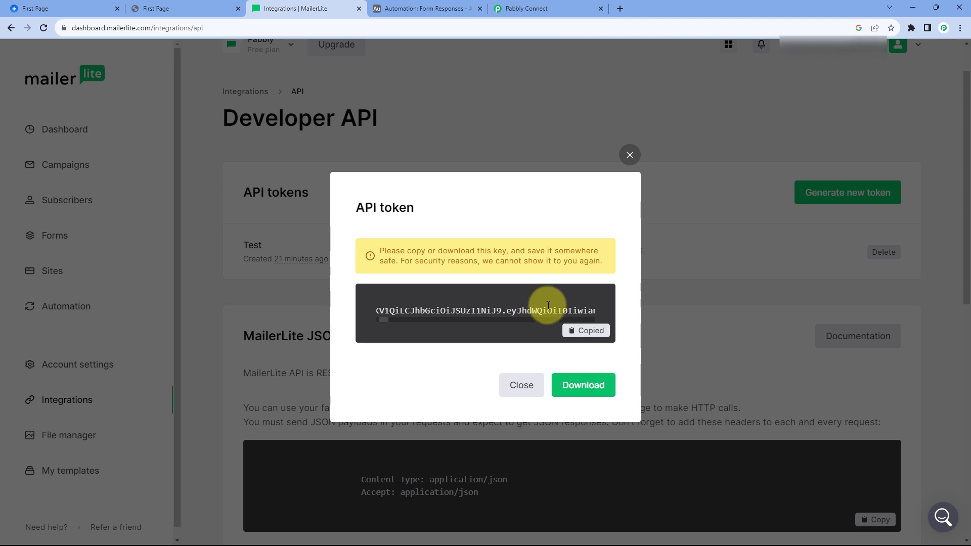
left_click(512, 8)
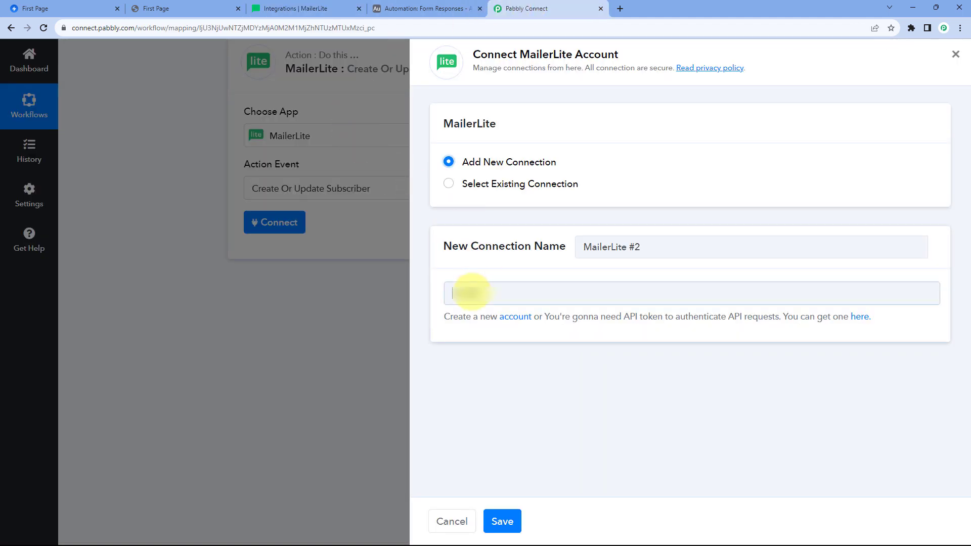
- Paste the MailerLite API token and save it as the MailerLite #2 connection
right_click(464, 292)
left_click(490, 370)
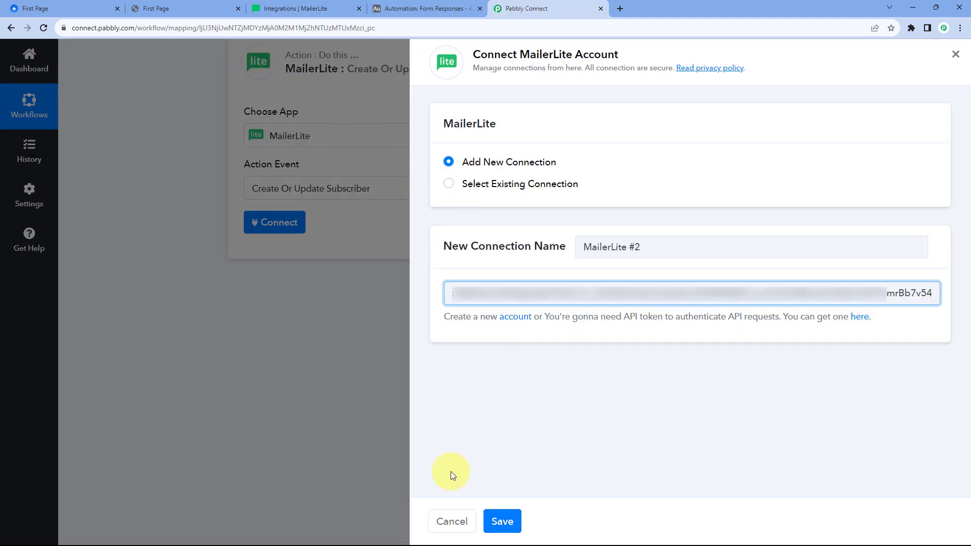
left_click(503, 521)
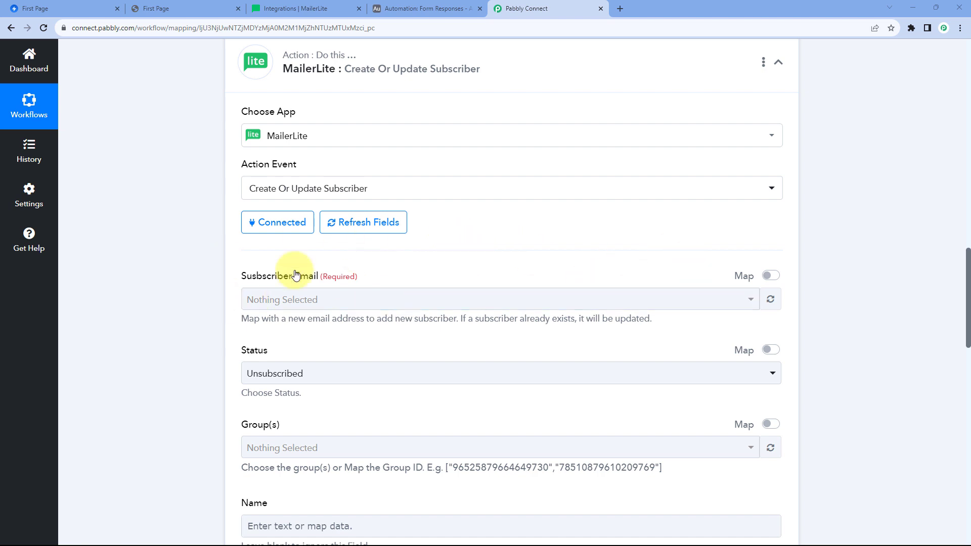
- Turn on mapping for Subscriber Email and expand the Swipe Pages submission's data fields
scroll(373, 261, "down", 1)
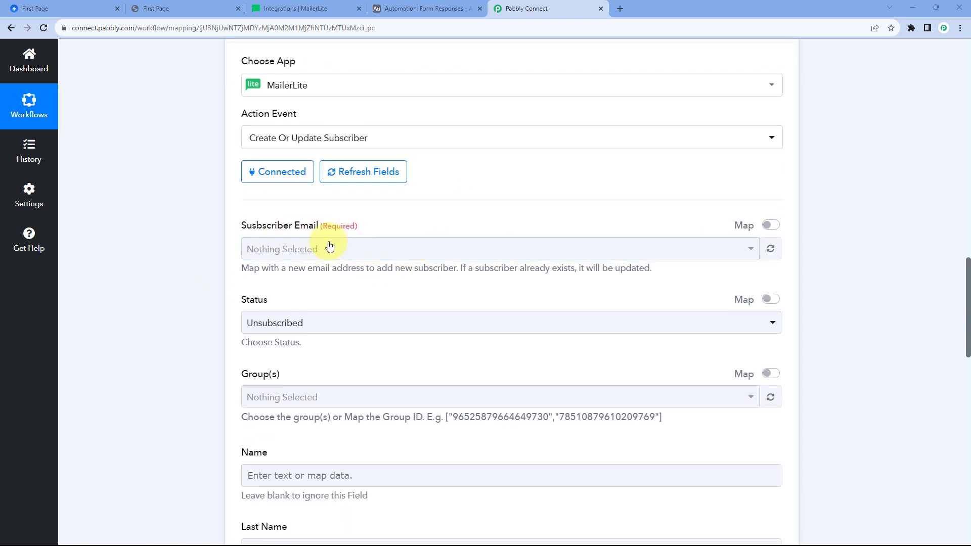
left_click(402, 249)
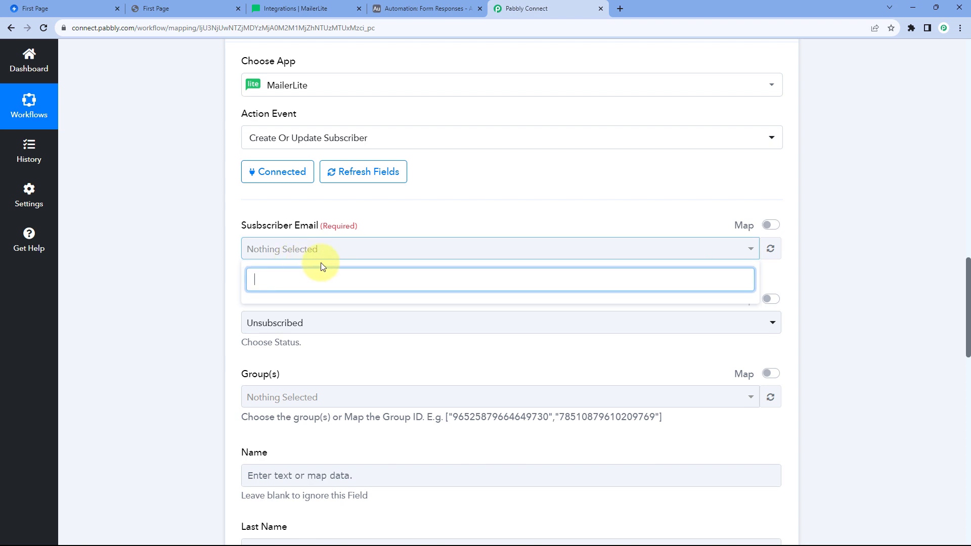
left_click(215, 248)
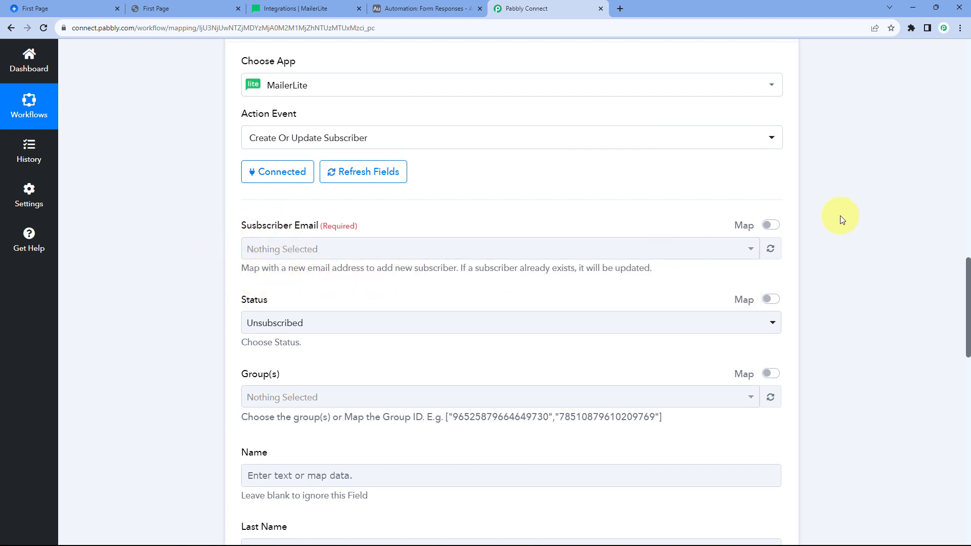
left_click(771, 226)
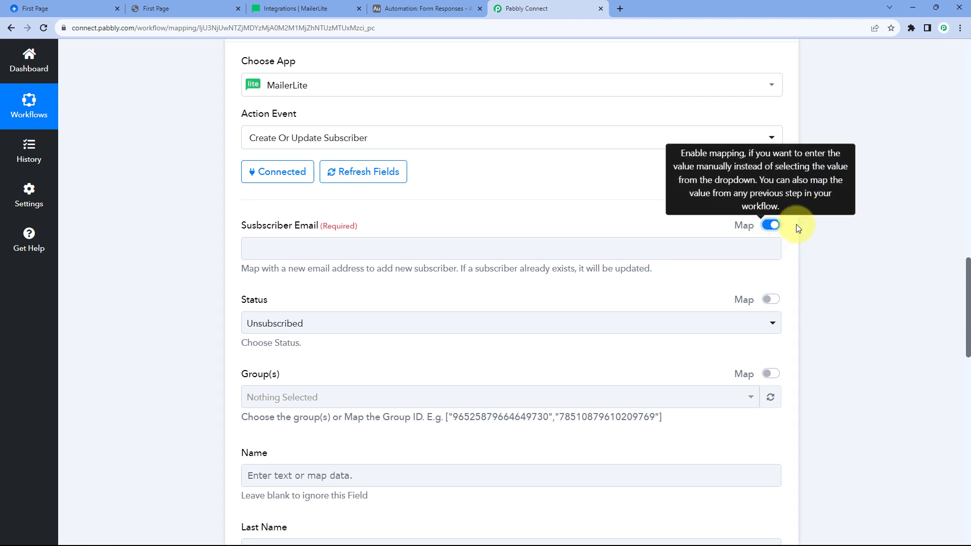
left_click(315, 250)
left_click(299, 243)
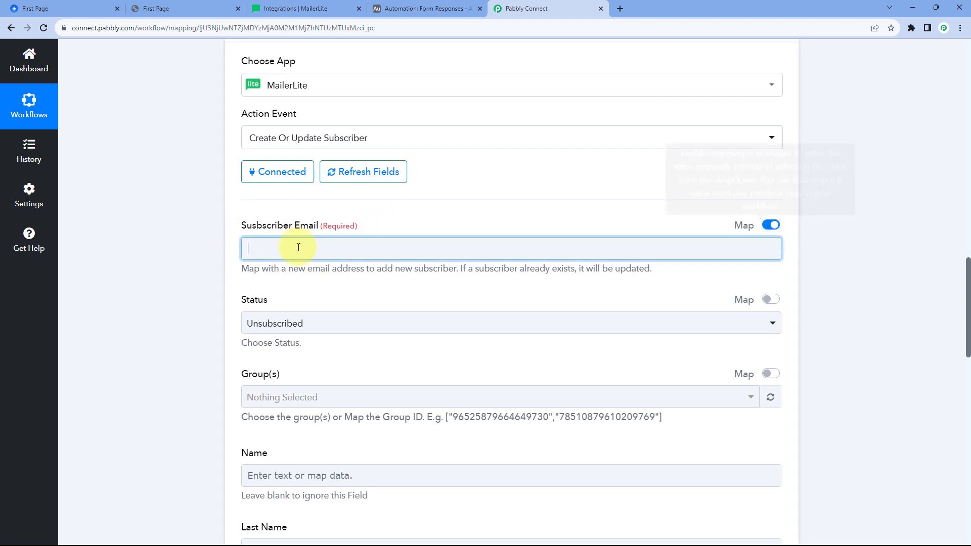
scroll(235, 220, "down", 1)
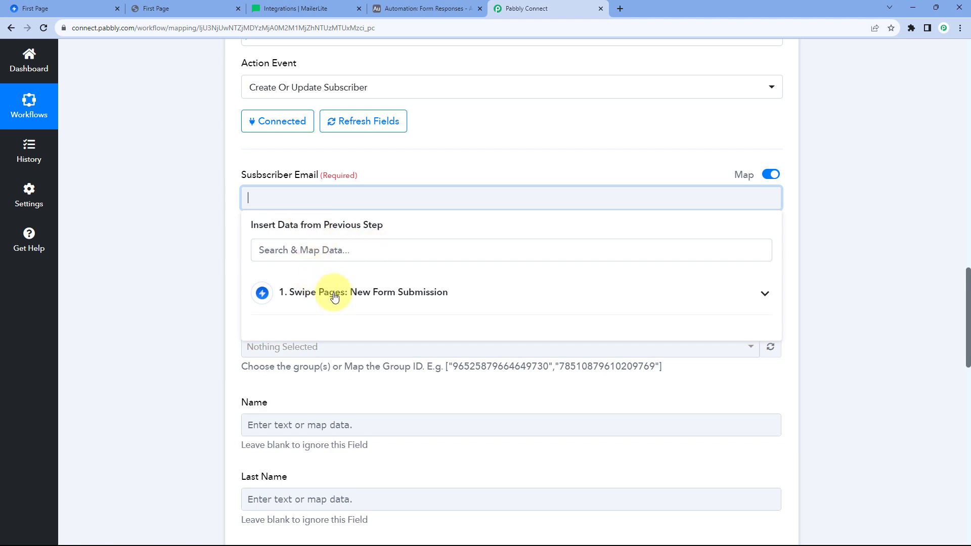
left_click(363, 295)
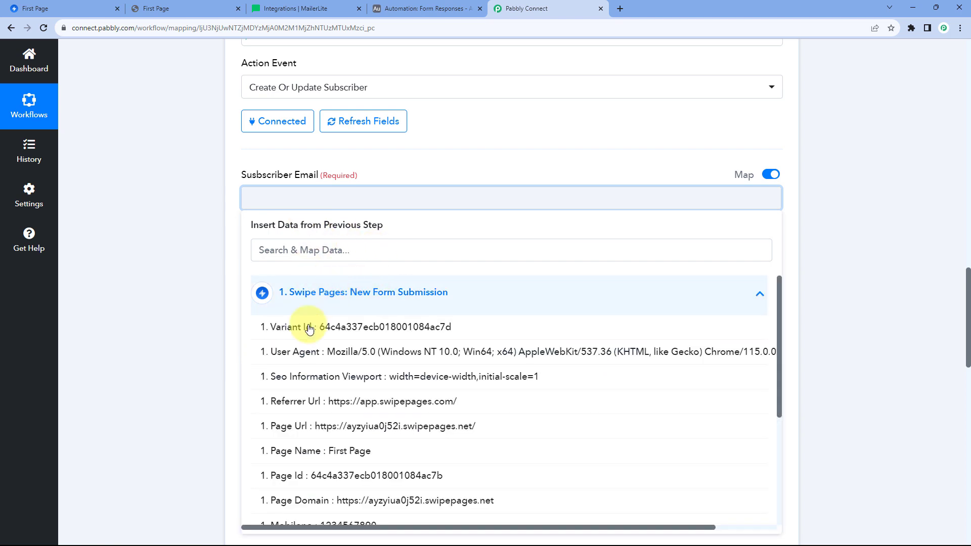
- Map Subscriber Email to the Swipe Pages form's Email value
scroll(340, 364, "down", 3)
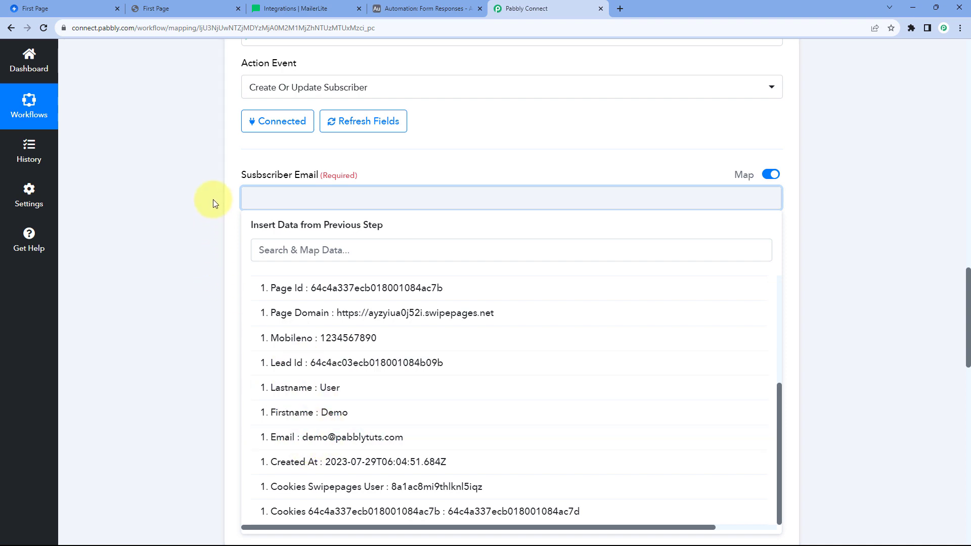
scroll(210, 200, "up", 10)
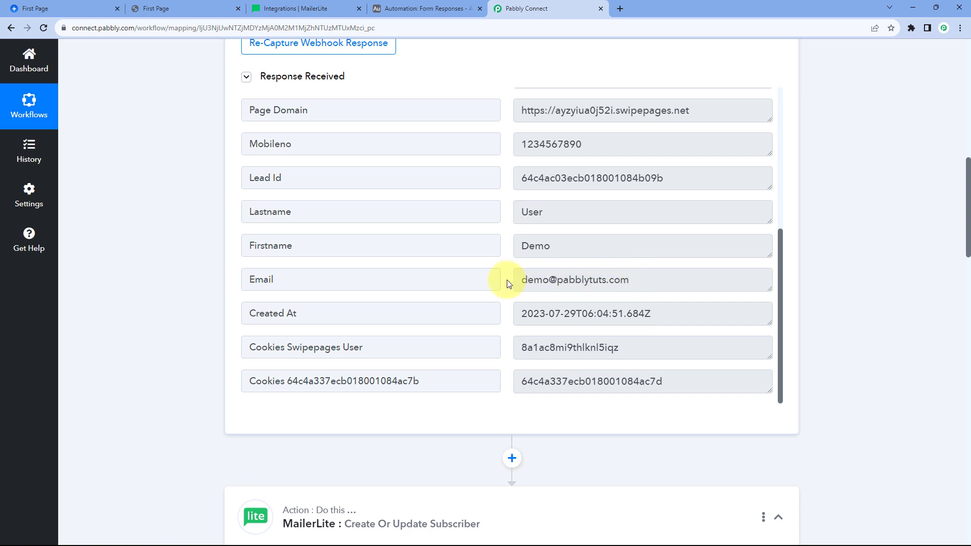
scroll(206, 288, "down", 10)
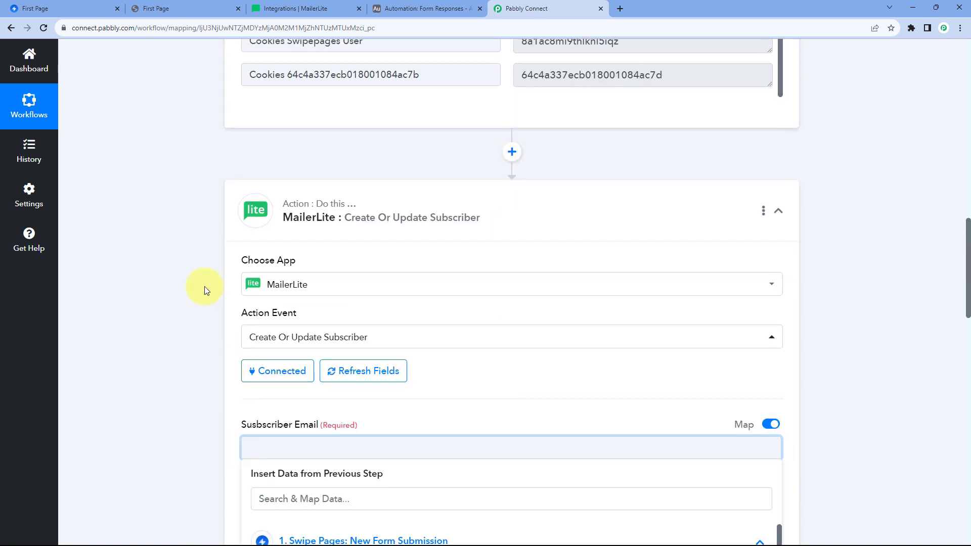
left_click(278, 249)
scroll(297, 252, "down", 2)
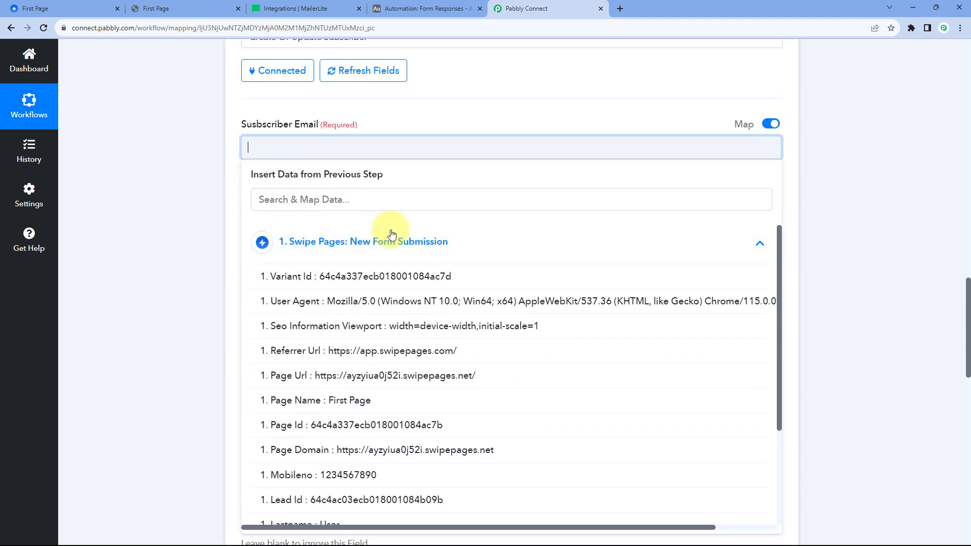
scroll(415, 262, "down", 2)
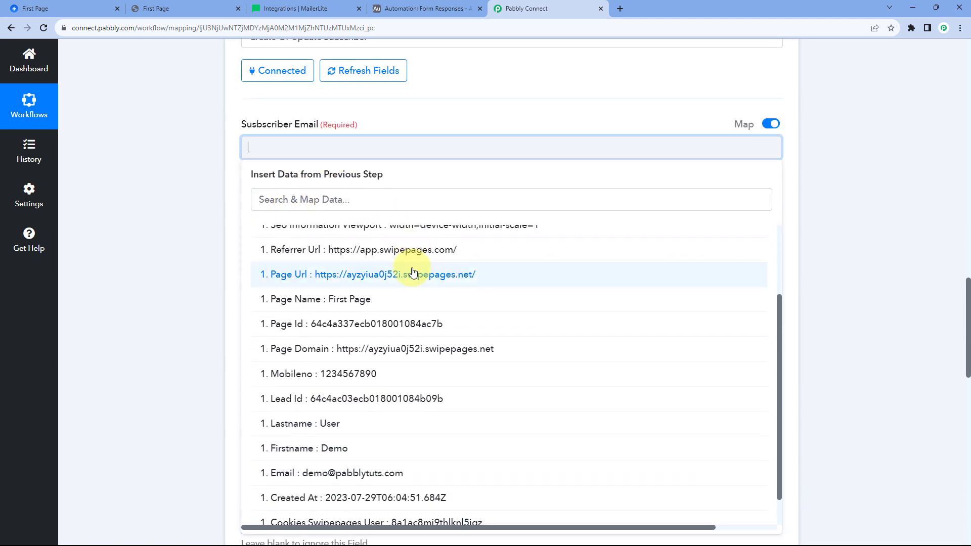
scroll(412, 272, "down", 1)
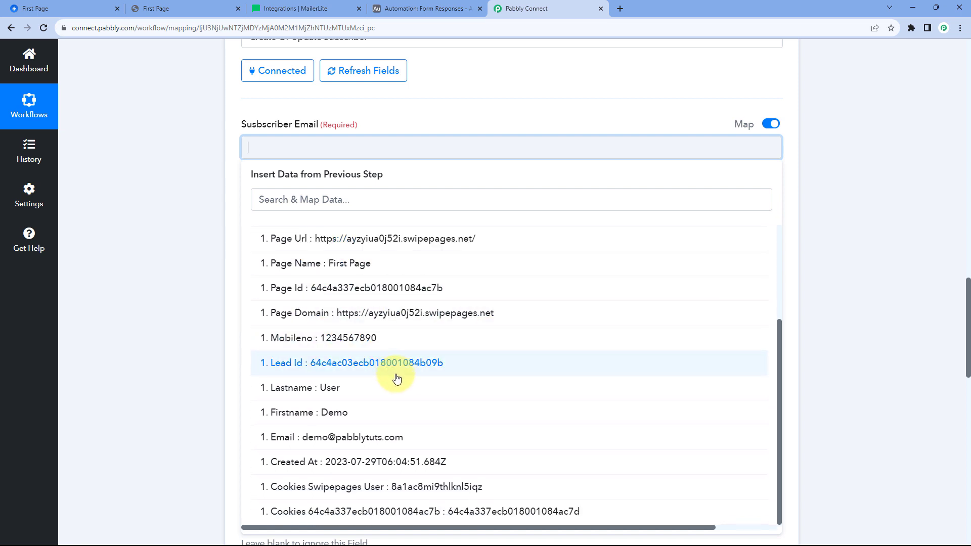
left_click(304, 439)
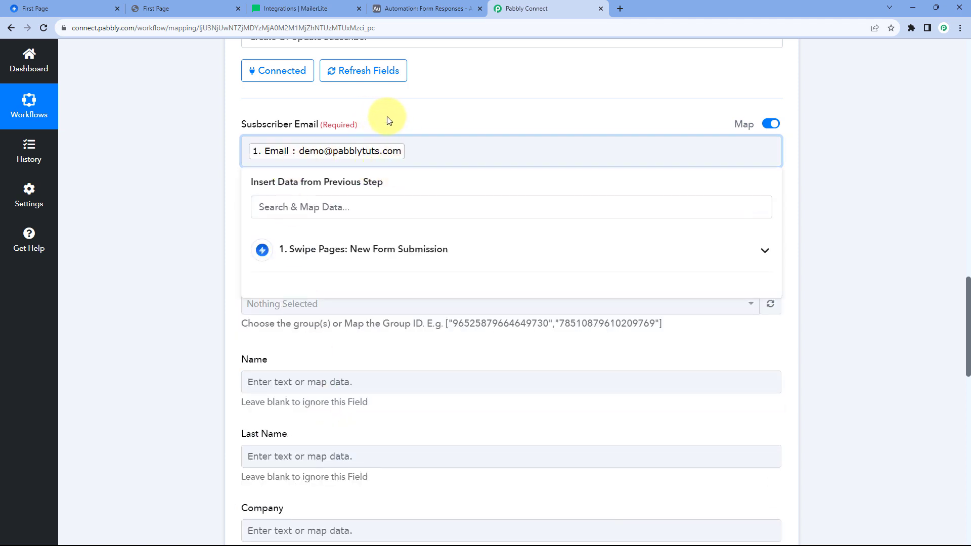
- Close the data list and check the live Swipe Pages form before returning
left_click(386, 117)
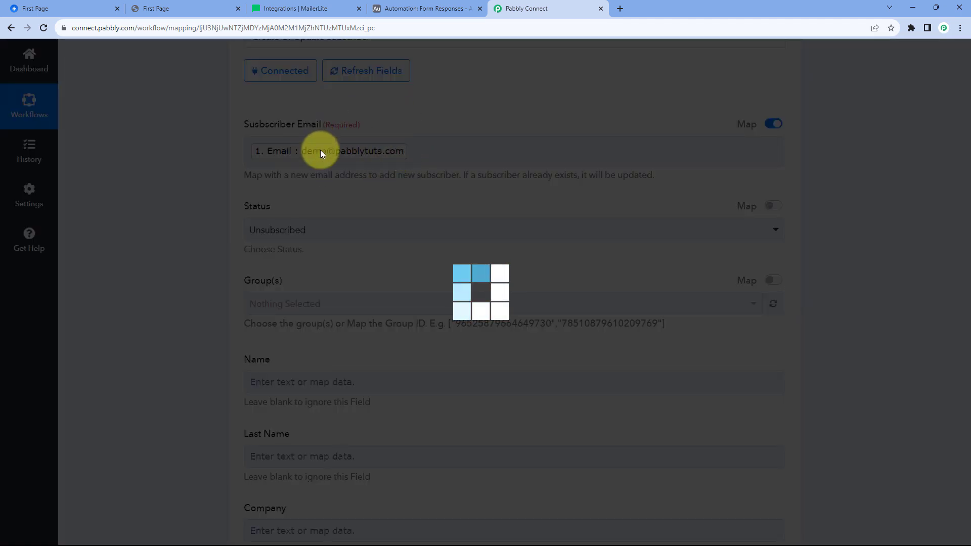
left_click(158, 8)
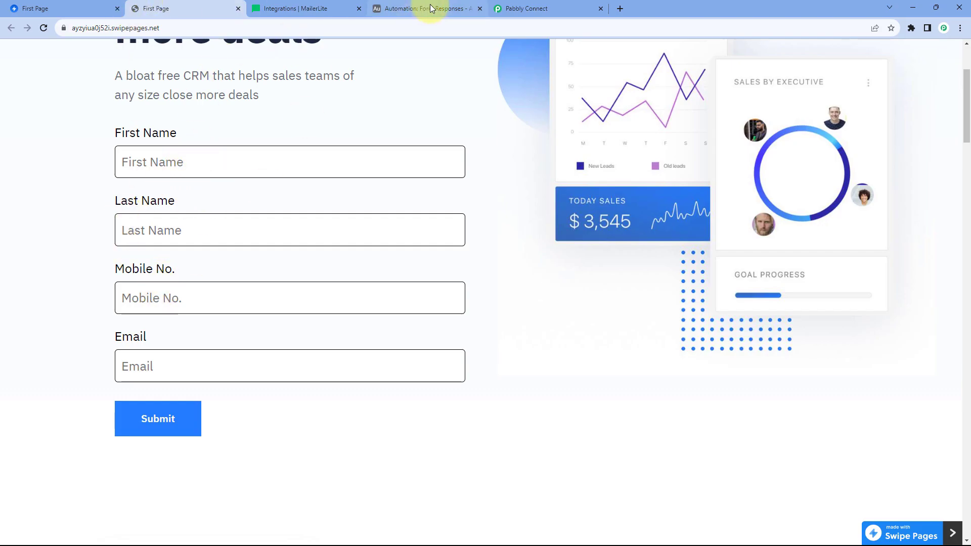
left_click(516, 4)
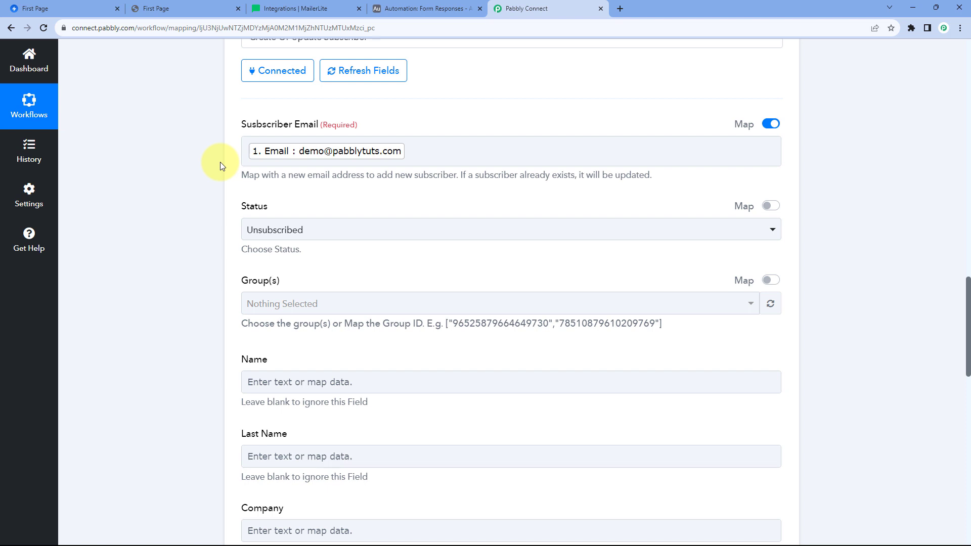
- Set the MailerLite subscriber Status to Active, then go to the MailerLite tab
scroll(219, 162, "down", 1)
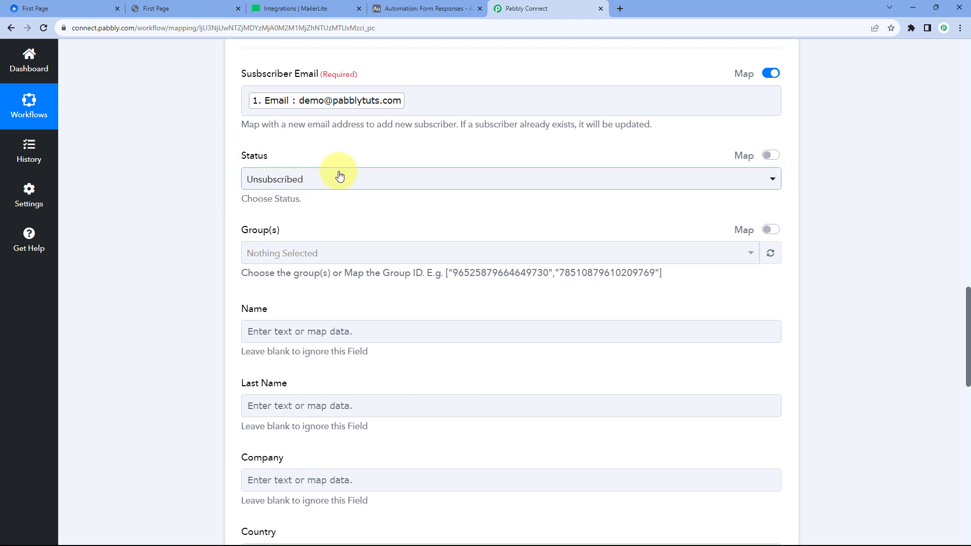
left_click(267, 172)
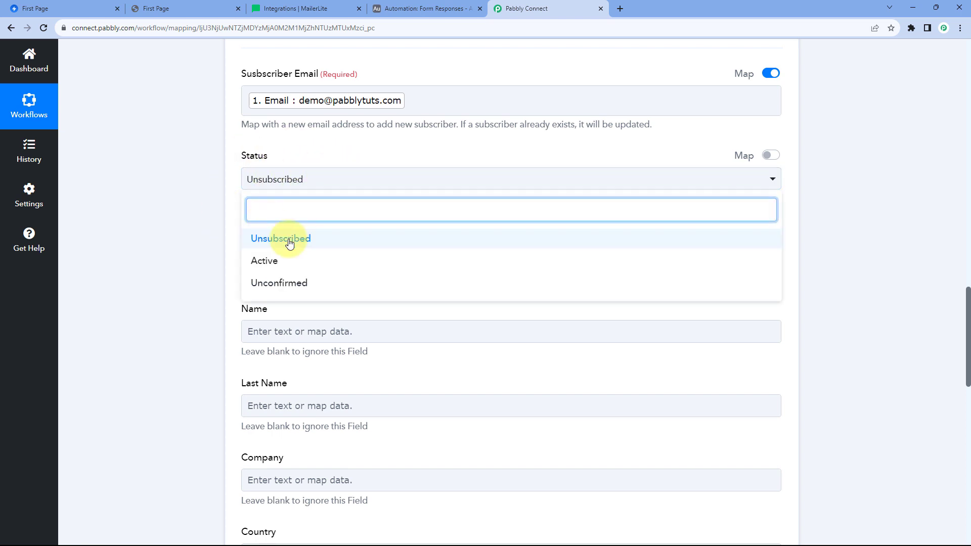
left_click(283, 266)
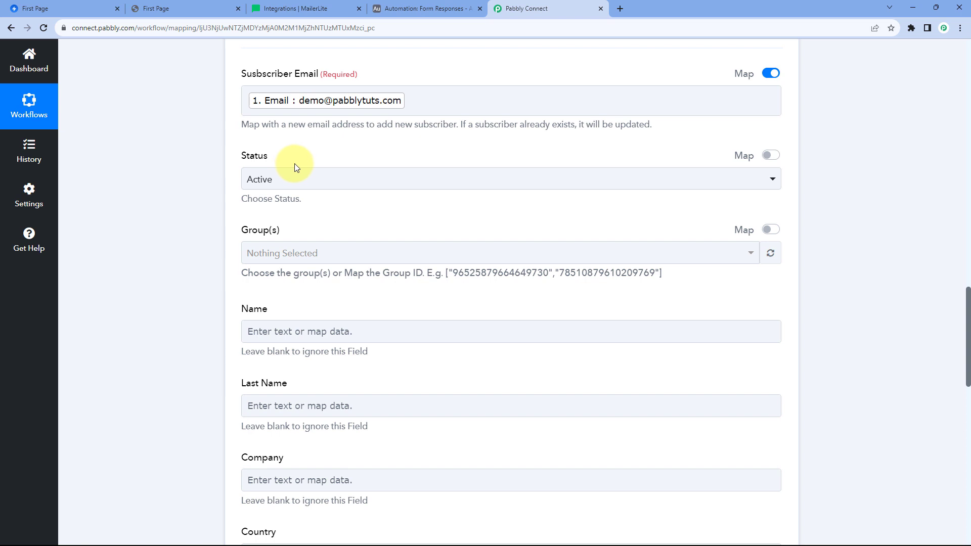
scroll(252, 168, "down", 2)
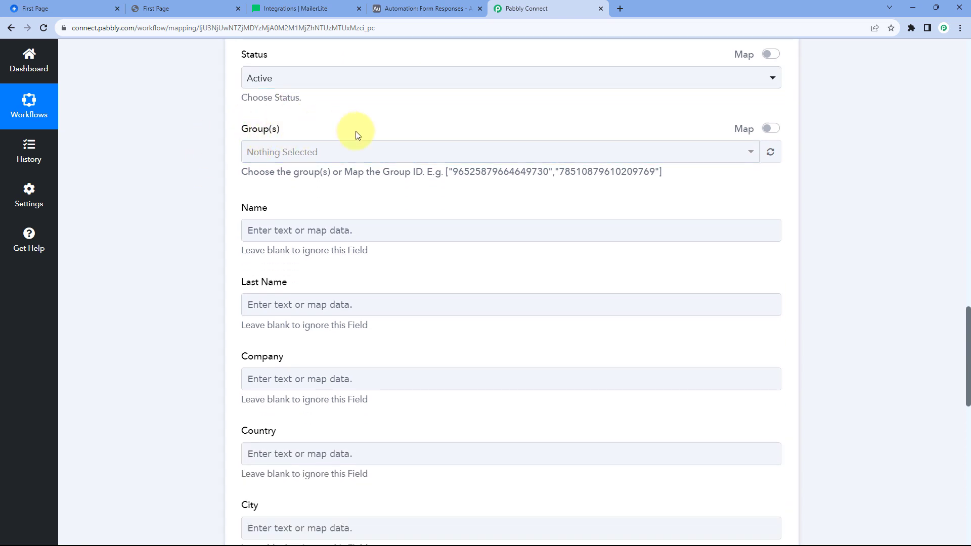
left_click(273, 9)
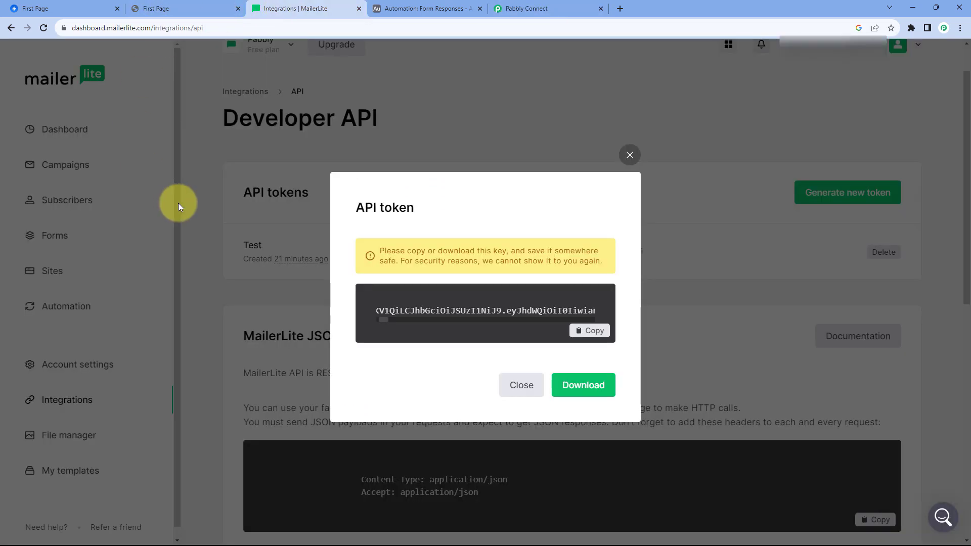
- Check MailerLite's groups (Product Deals, Course Deals, Travel Details) and open Pabbly's Group(s) list
left_click(629, 155)
key("F5")
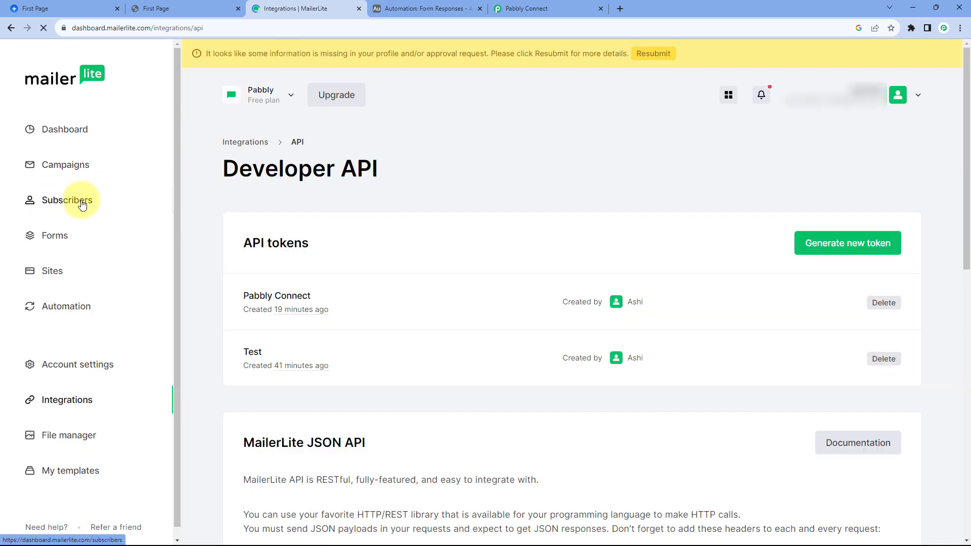
left_click(82, 200)
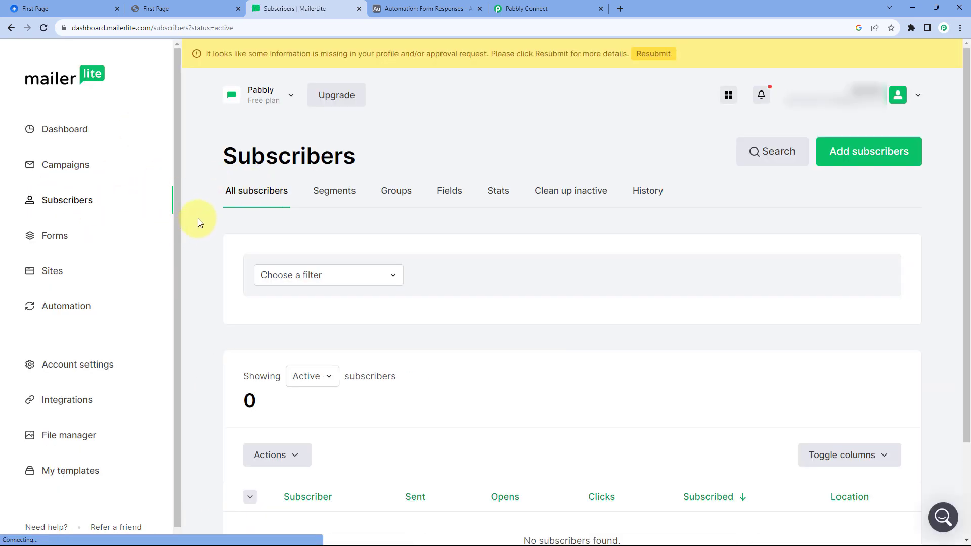
left_click(394, 195)
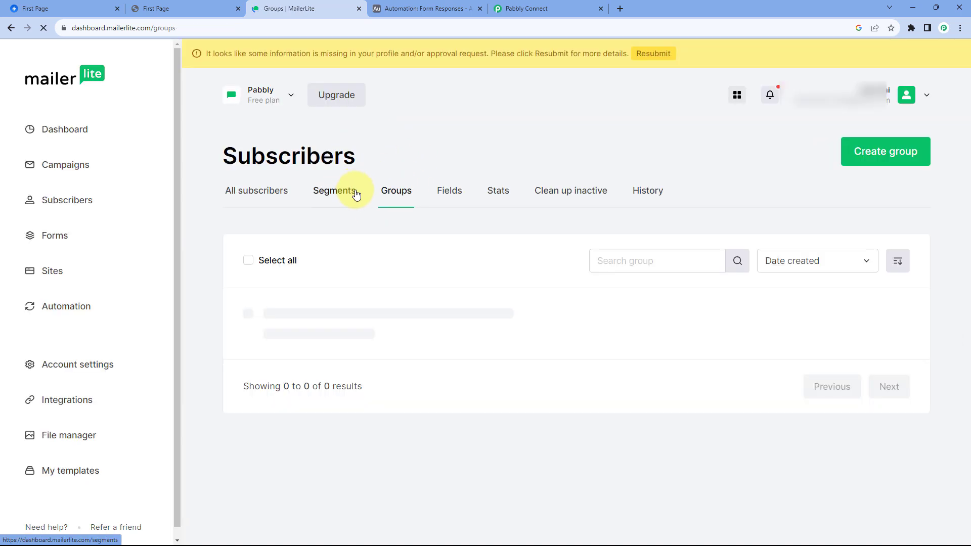
scroll(332, 224, "down", 1)
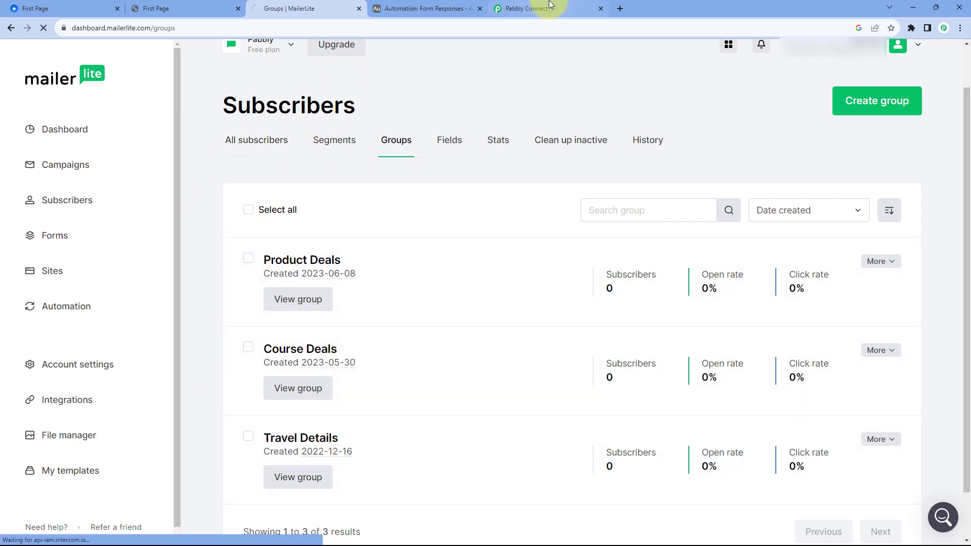
left_click(529, 8)
left_click(328, 154)
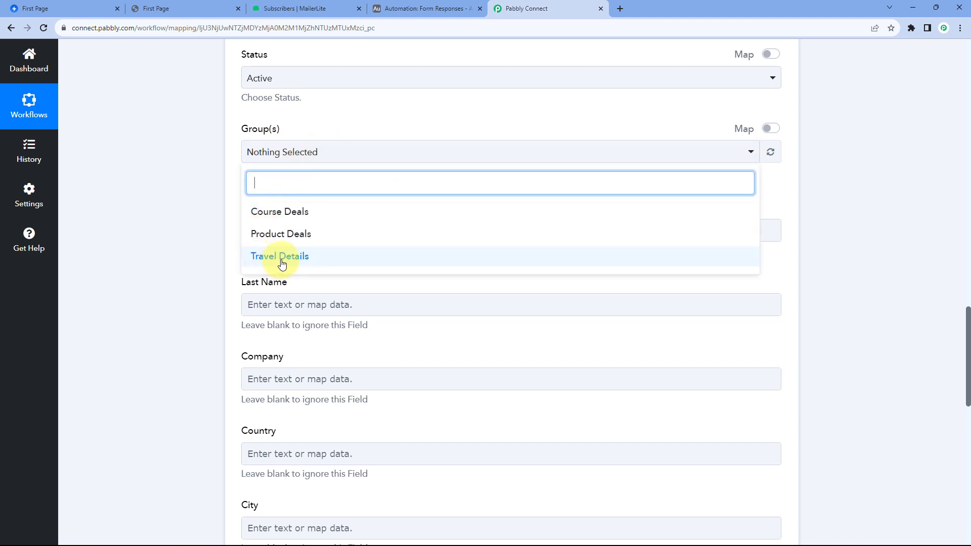
- Leave only Product Deals checked in the Group(s) dropdown
left_click(278, 211)
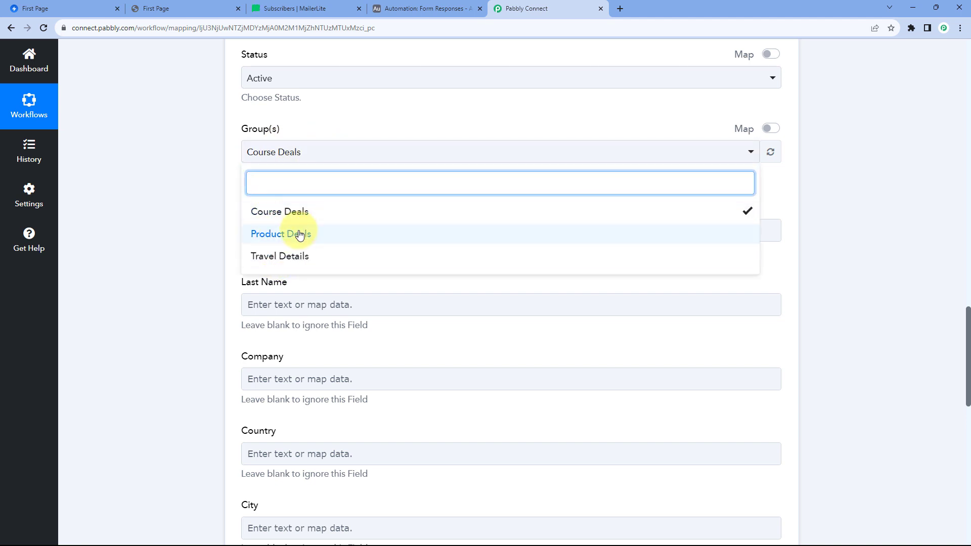
left_click(300, 235)
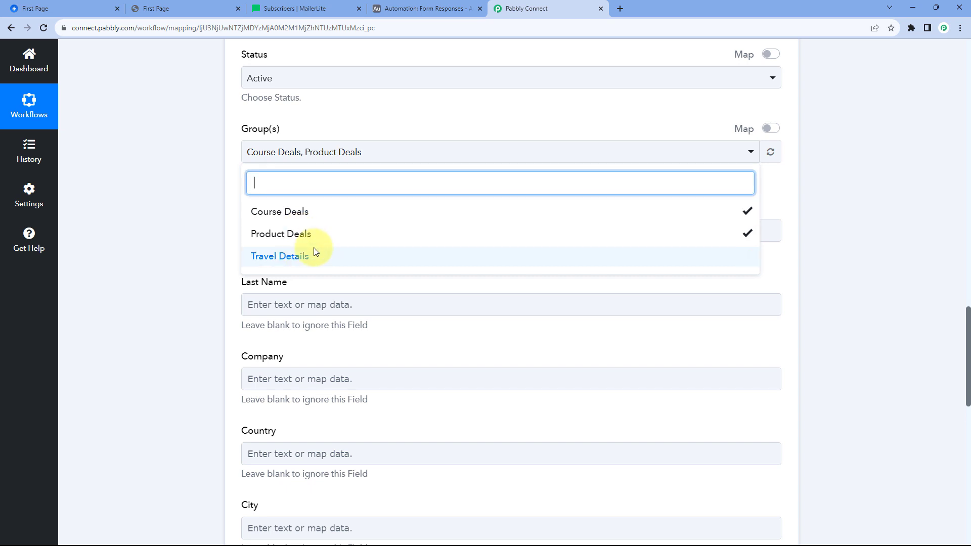
left_click(304, 214)
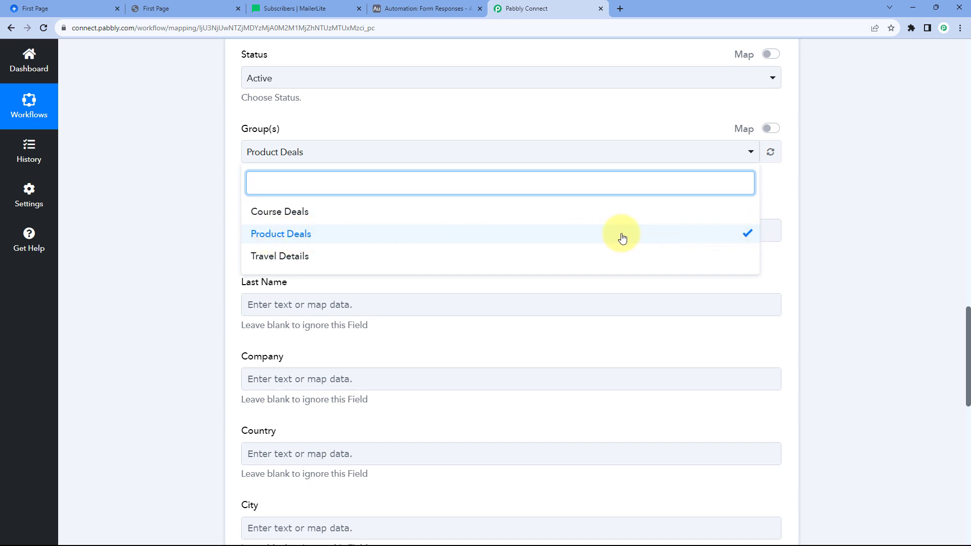
left_click(303, 214)
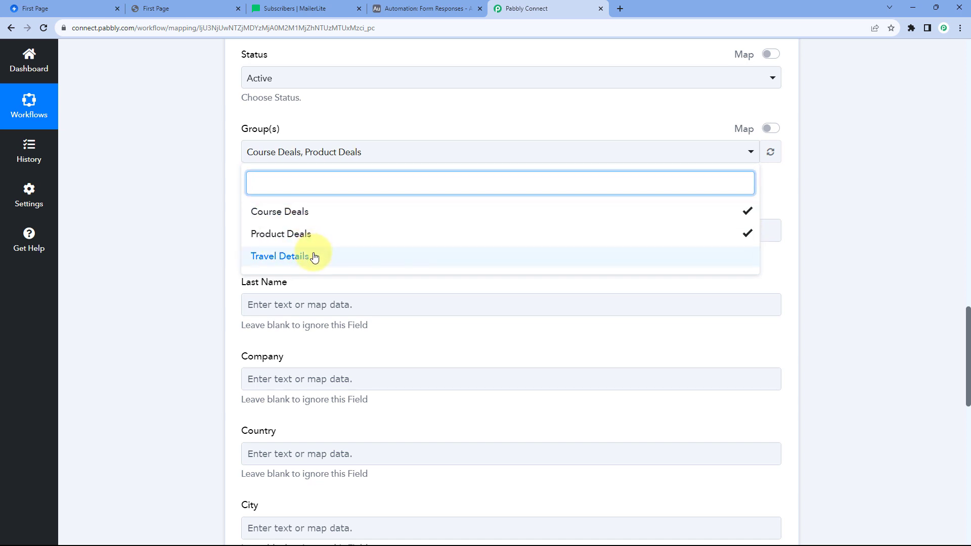
left_click(314, 256)
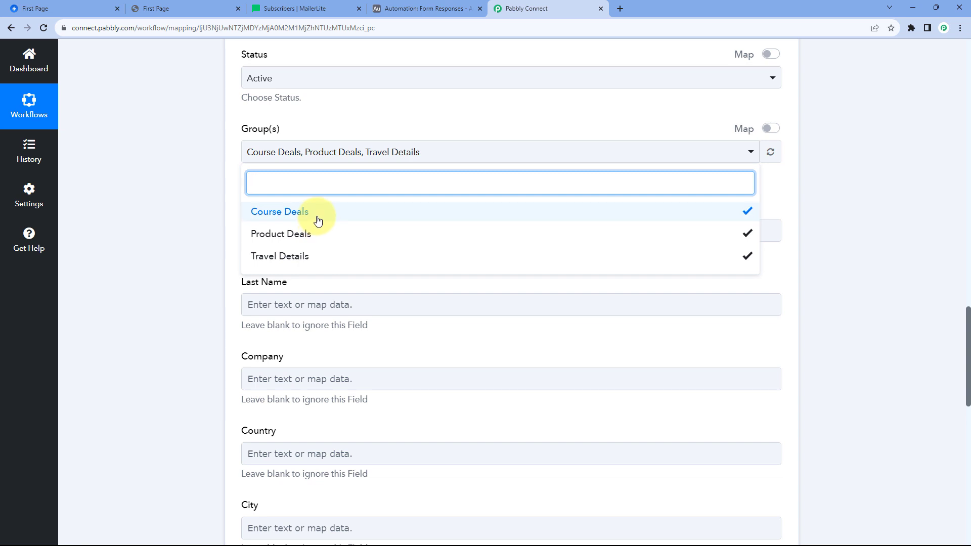
left_click(318, 221)
left_click(303, 256)
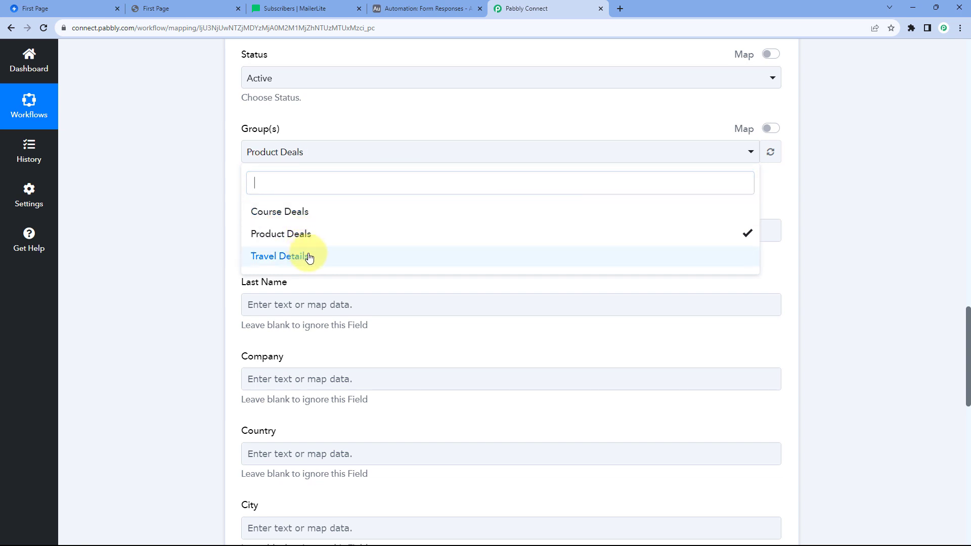
left_click(235, 180)
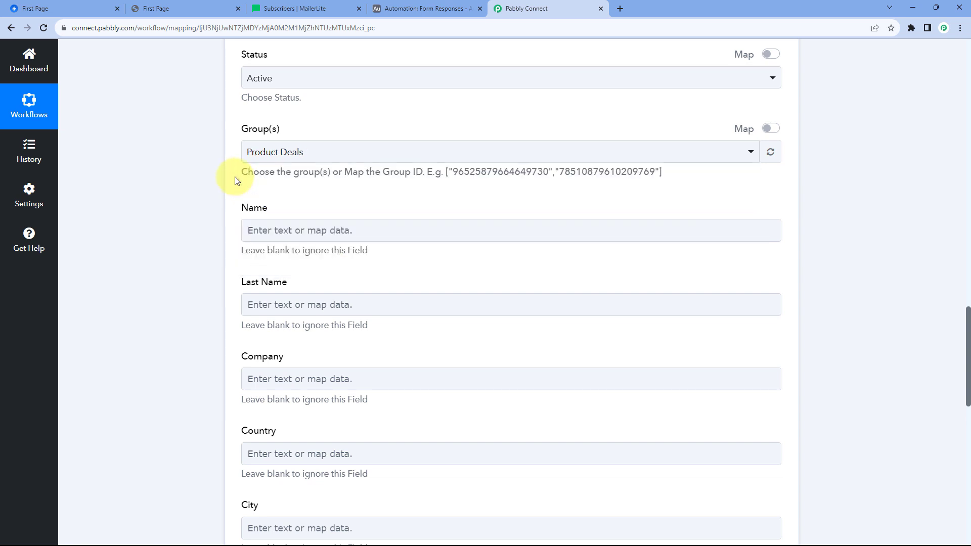
- Toggle Group(s) to mapped ID entry and back, keeping the Product Deals selection
left_click(770, 129)
left_click(418, 153)
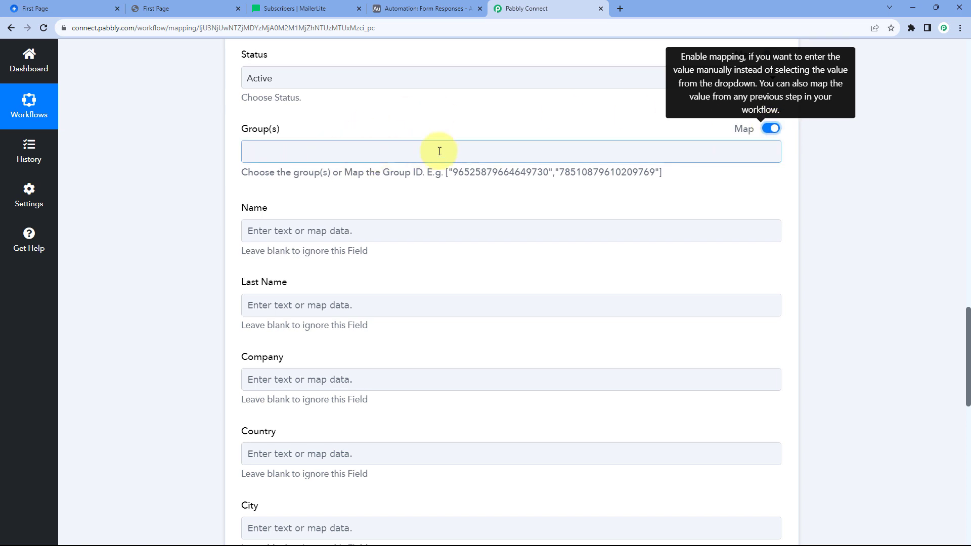
left_click(770, 129)
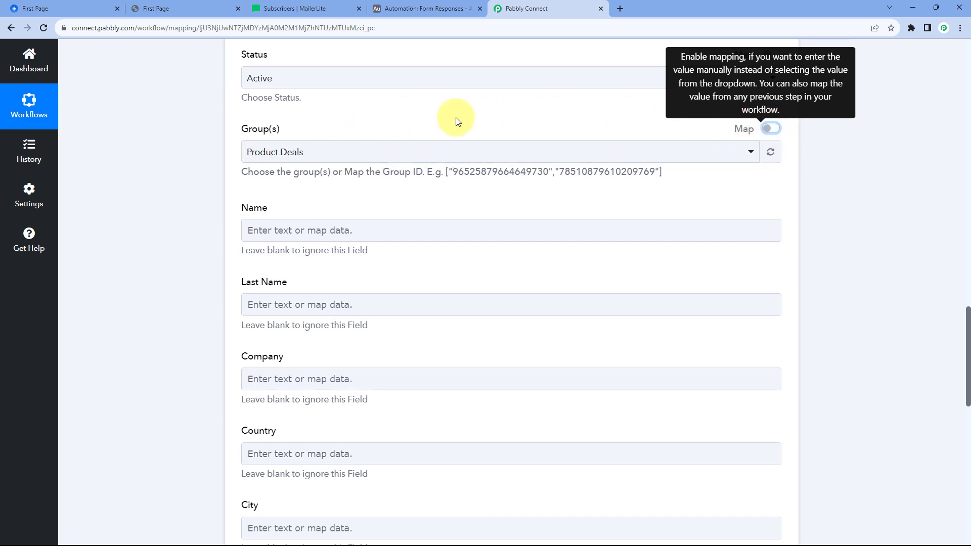
scroll(282, 168, "down", 1)
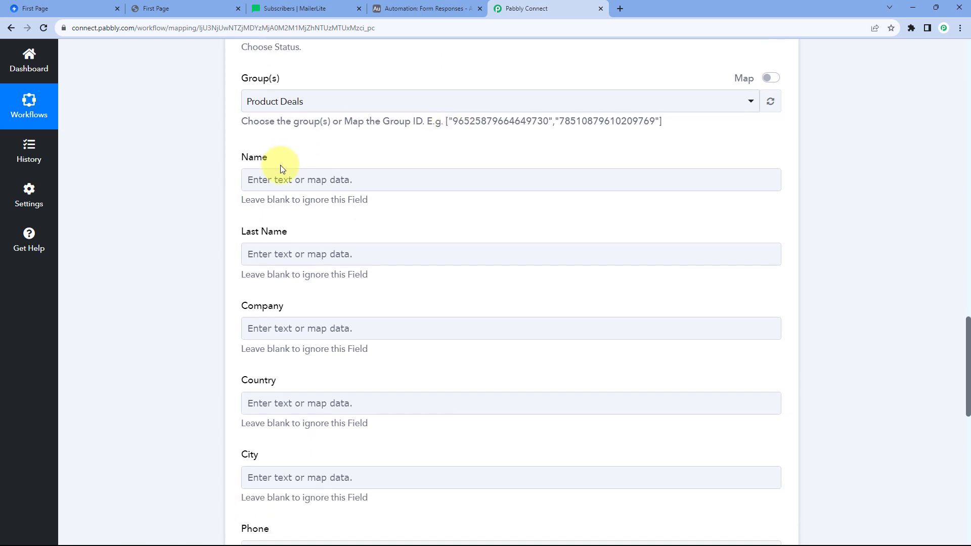
scroll(286, 89, "down", 1)
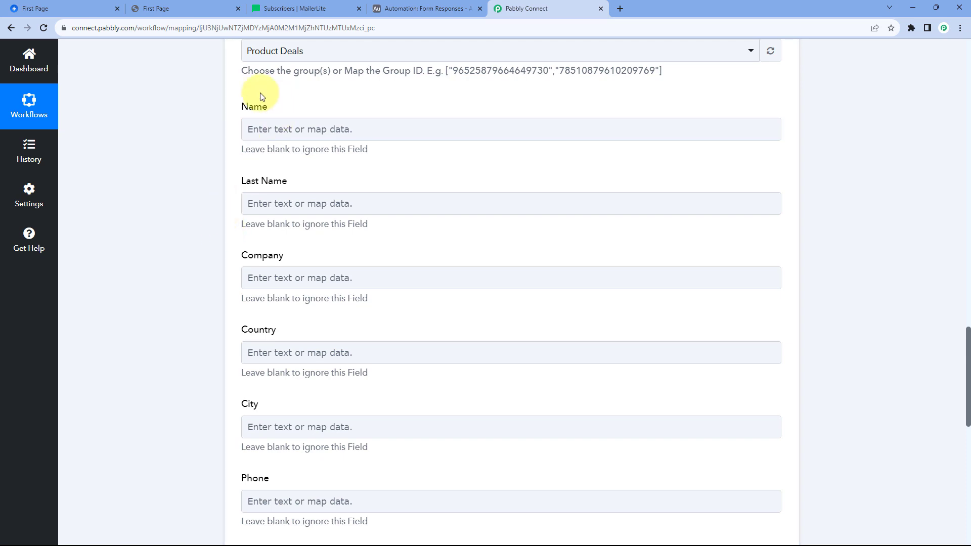
scroll(377, 126, "up", 8)
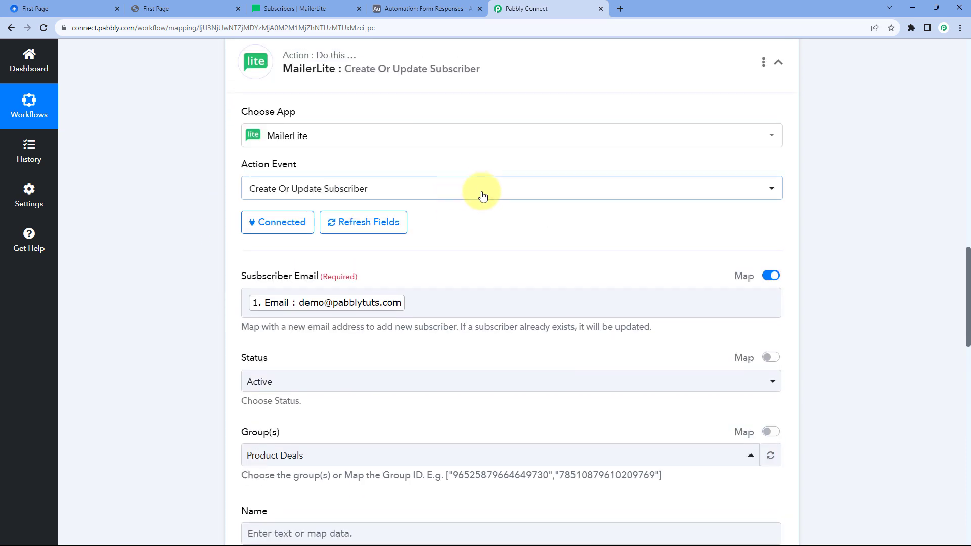
scroll(482, 196, "up", 8)
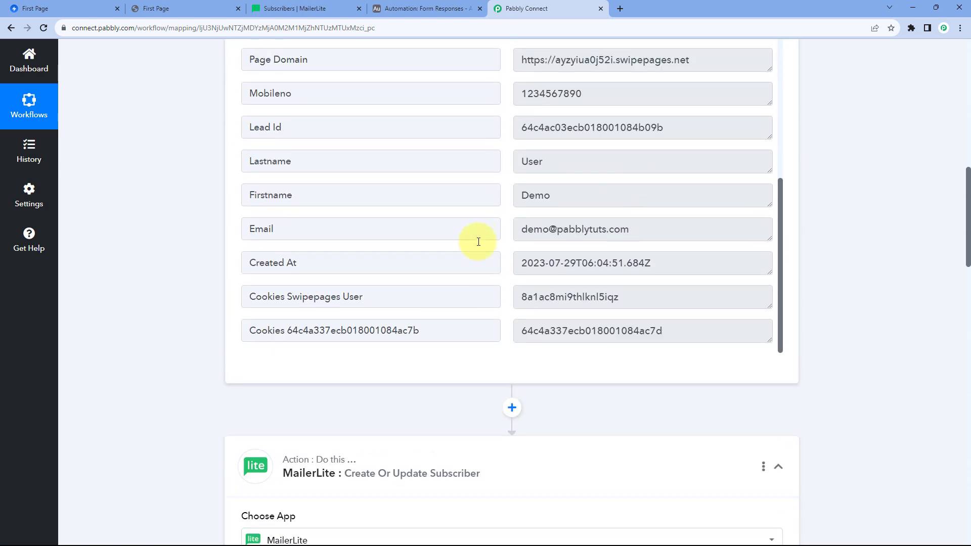
left_click_drag(564, 197, 494, 195)
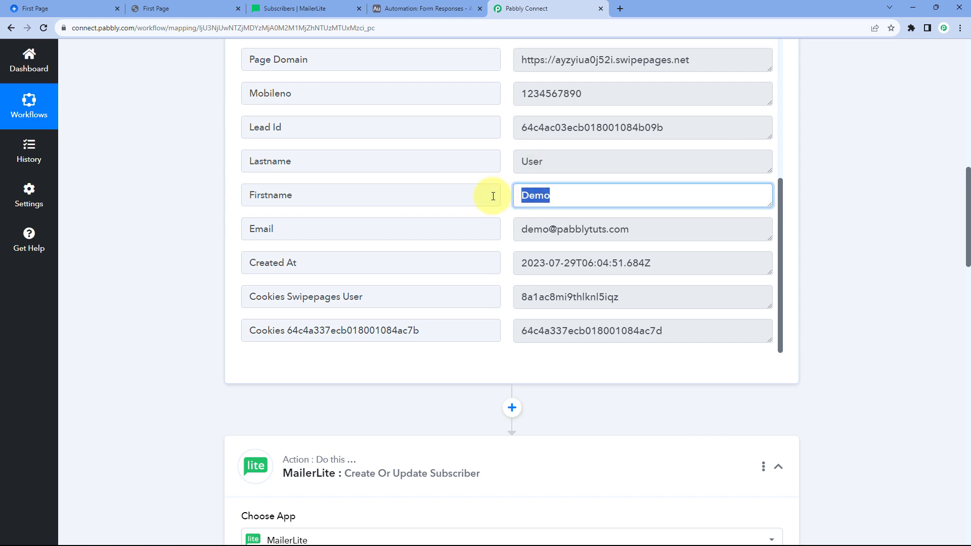
left_click_drag(575, 157, 512, 158)
left_click(506, 162)
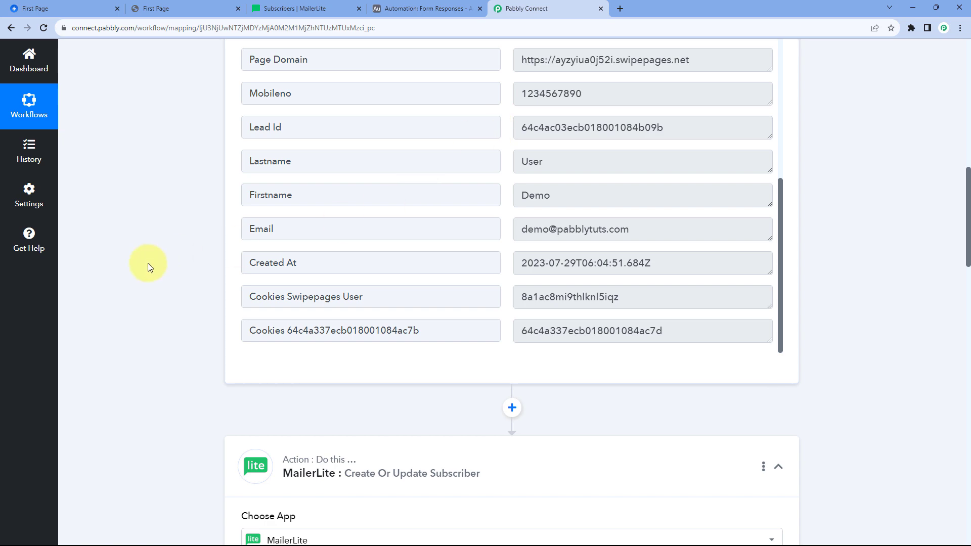
scroll(169, 256, "down", 15)
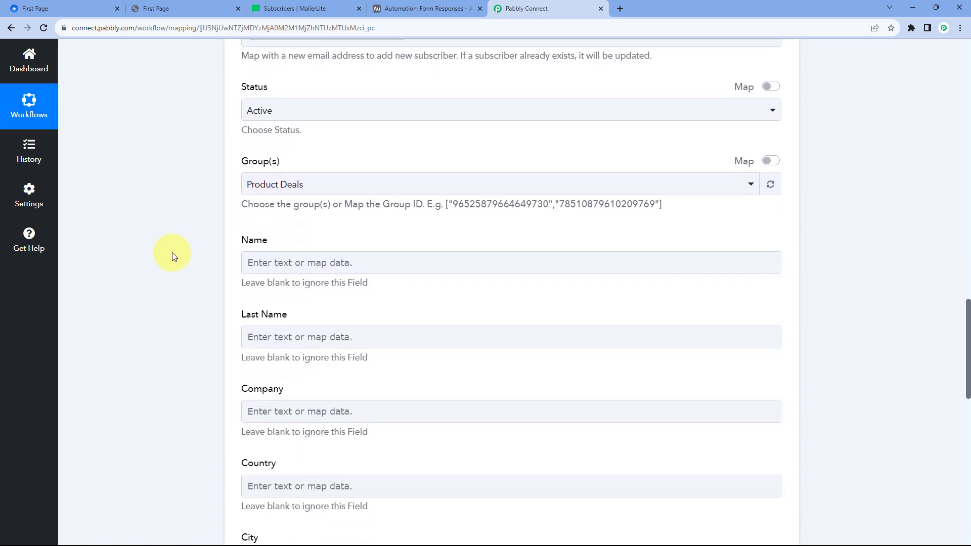
left_click(259, 232)
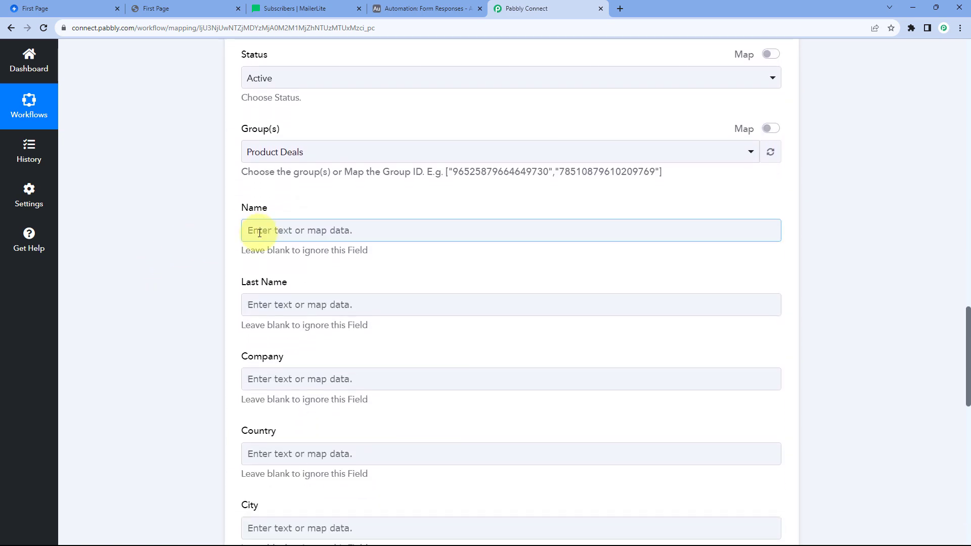
- Map the Name field to the form's Firstname followed by Lastname
scroll(259, 232, "down", 1)
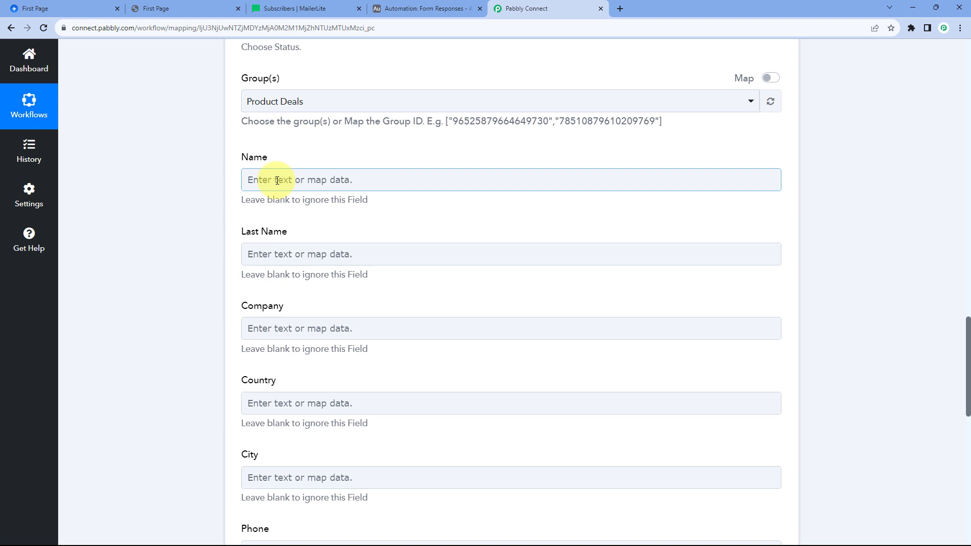
left_click(277, 181)
scroll(203, 173, "down", 2)
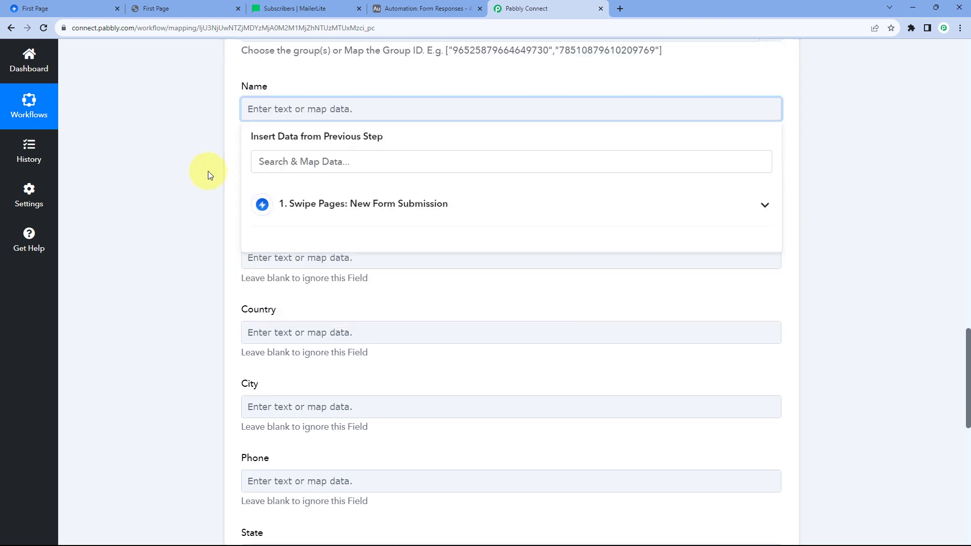
left_click(354, 175)
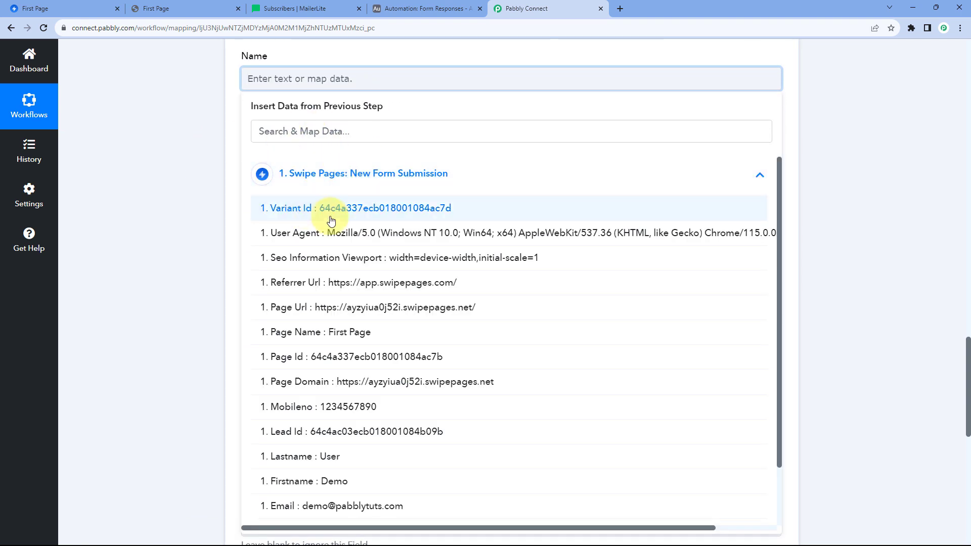
scroll(344, 232, "down", 2)
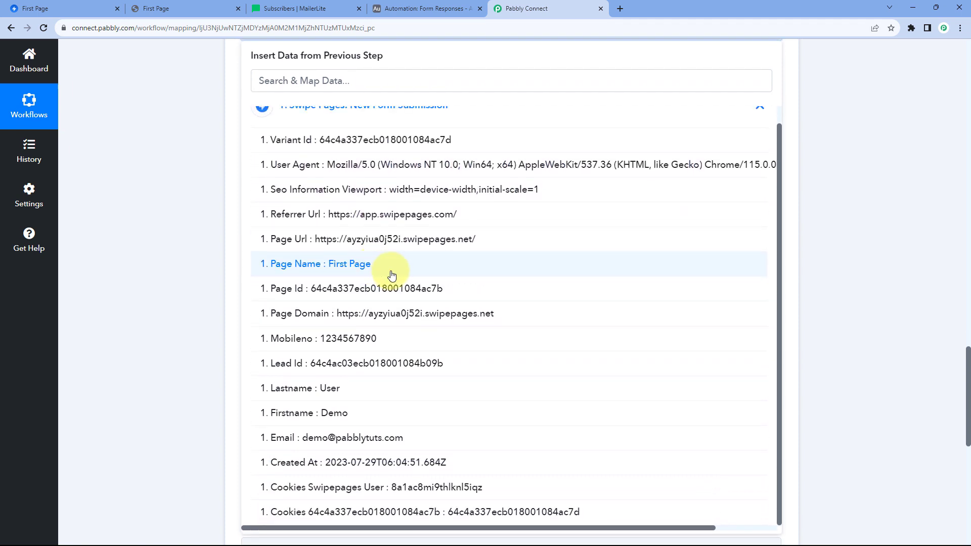
left_click(303, 414)
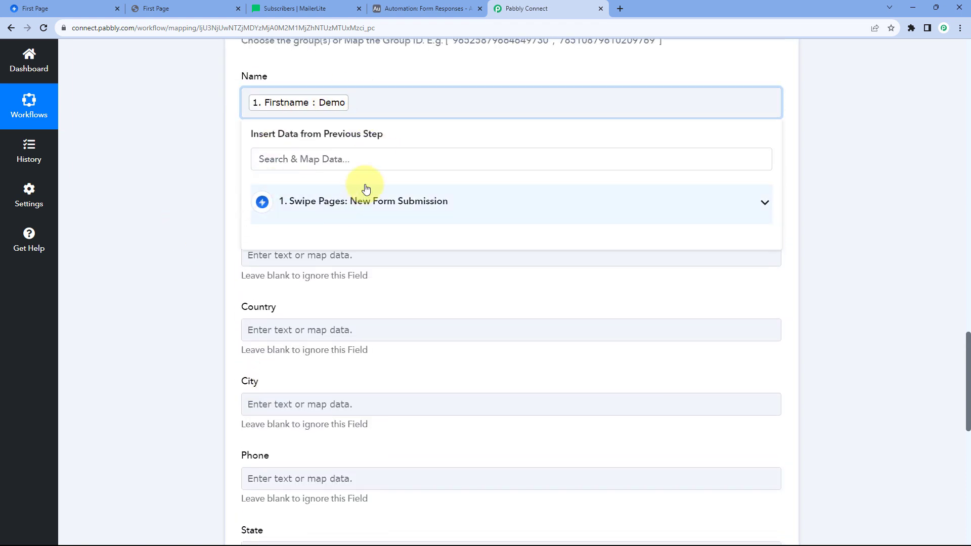
left_click(335, 201)
scroll(323, 344, "down", 2)
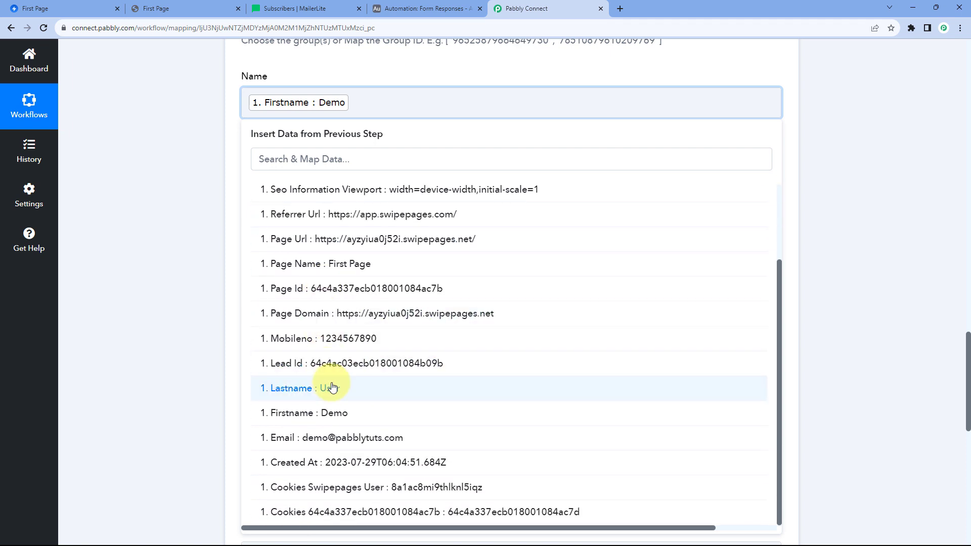
left_click(331, 387)
left_click(182, 179)
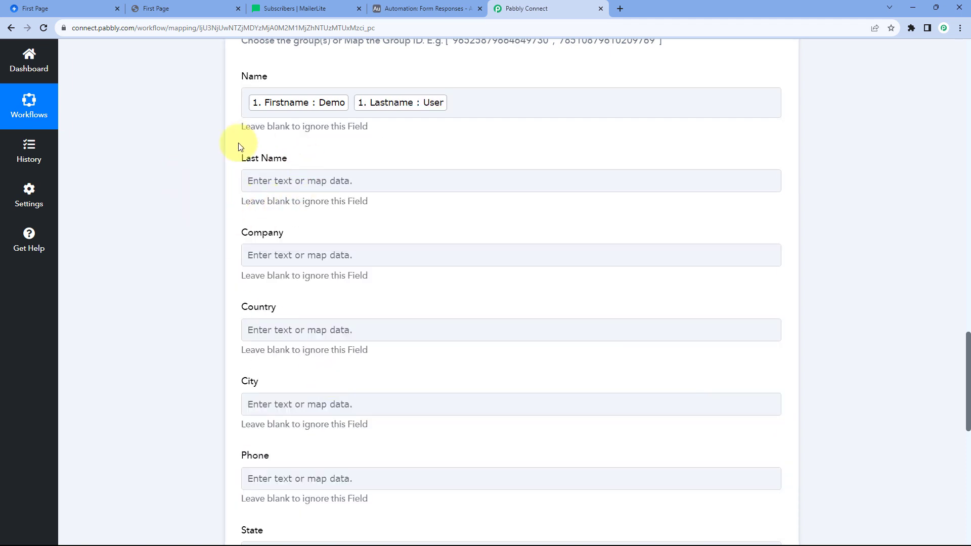
- Map the Last Name field to the form's Lastname value
left_click(290, 178)
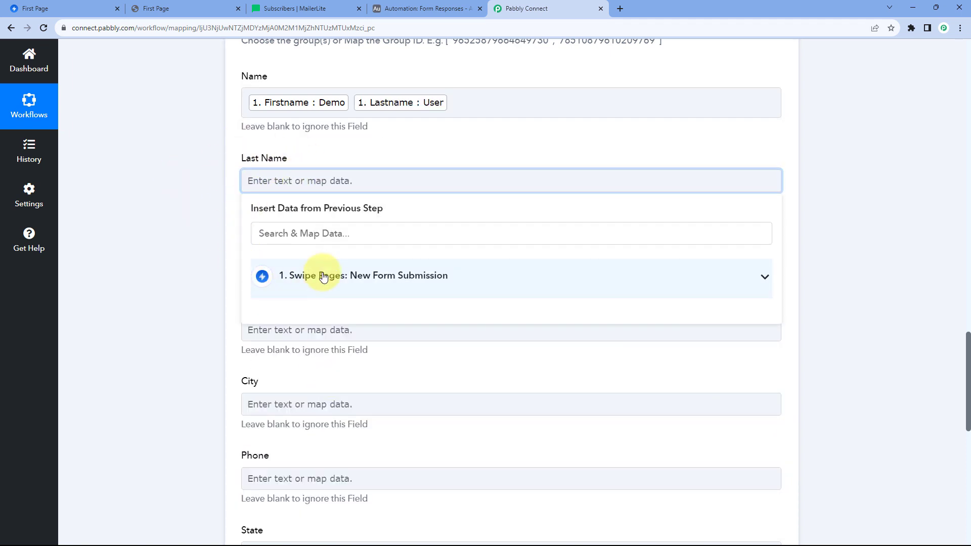
left_click(285, 275)
scroll(303, 354, "down", 3)
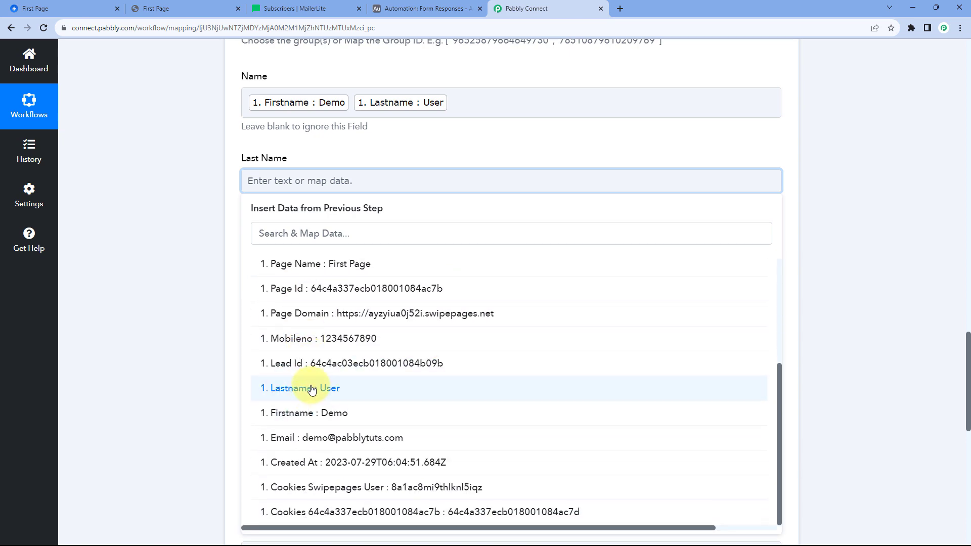
left_click(312, 389)
left_click(180, 167)
scroll(180, 169, "down", 3)
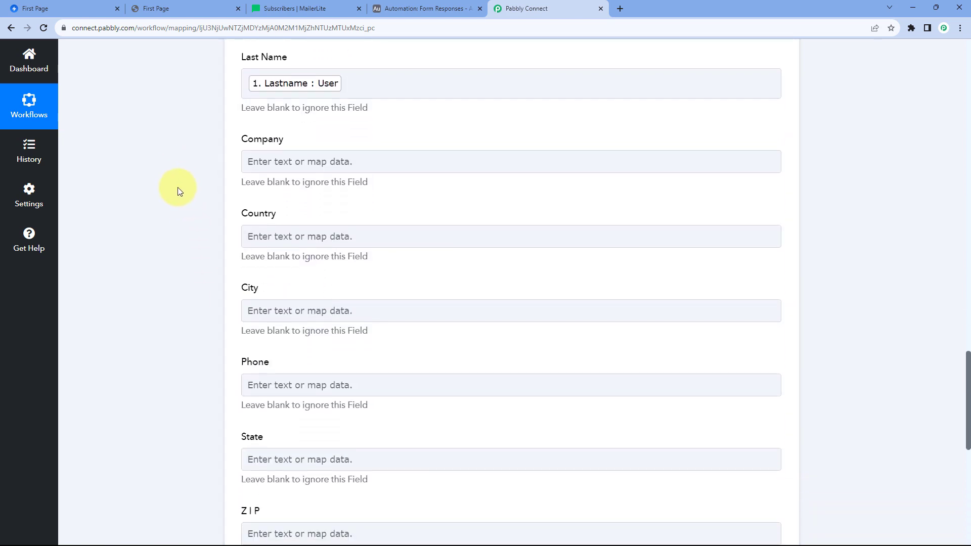
- Compare the Swipe Pages form's fields with the MailerLite mapping form in Pabbly
left_click(255, 114)
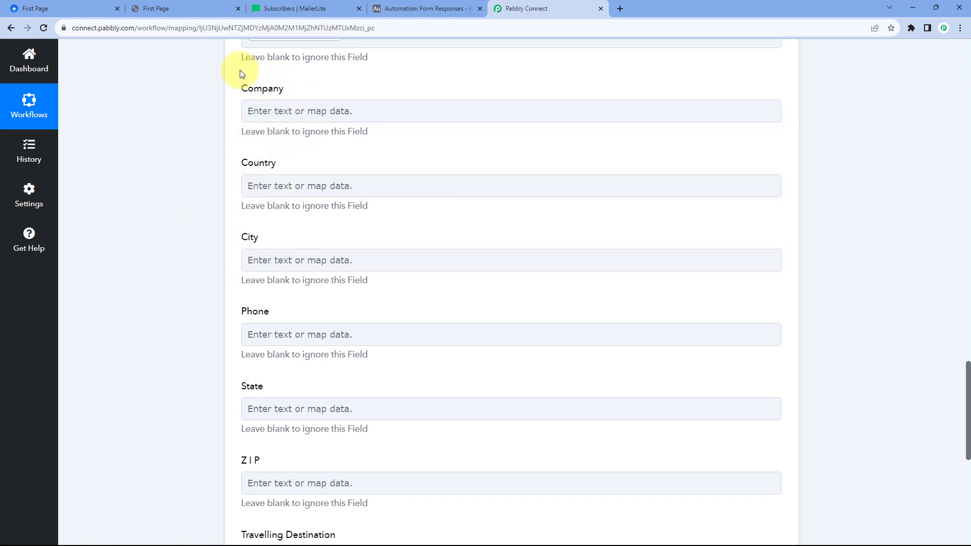
left_click(221, 10)
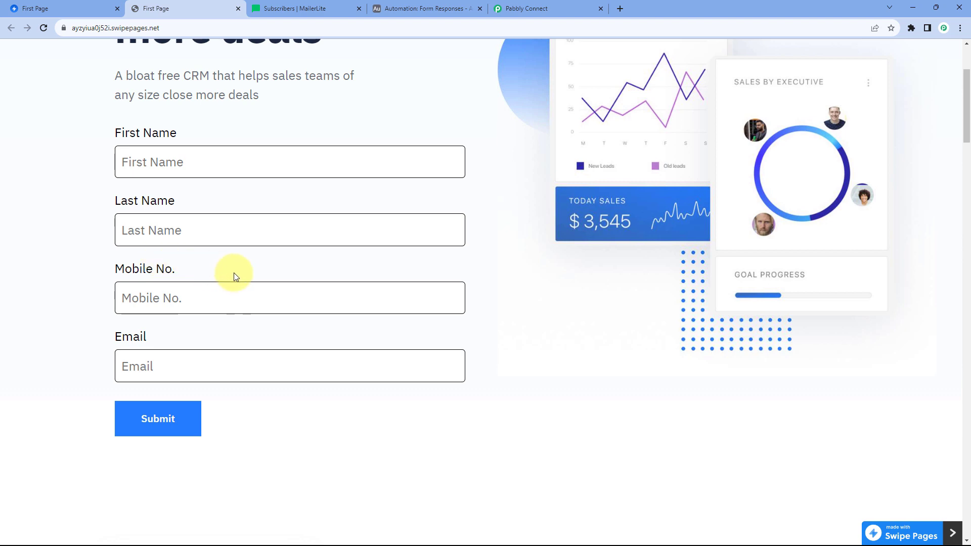
left_click(525, 9)
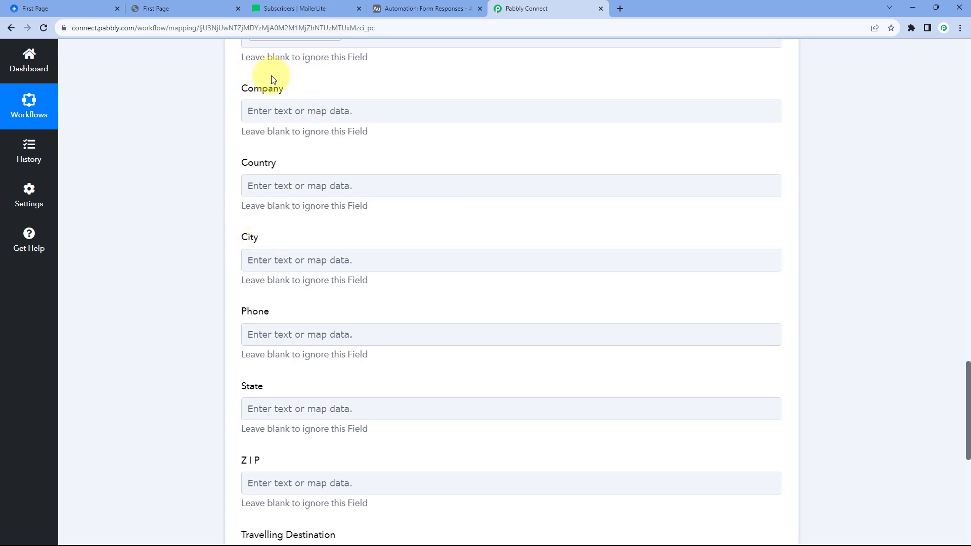
scroll(276, 80, "down", 2)
scroll(254, 135, "up", 2)
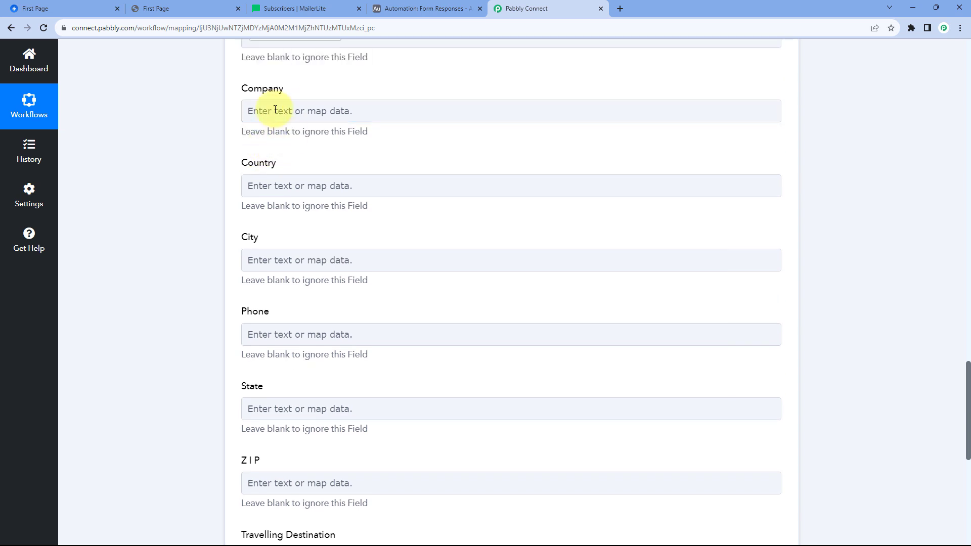
left_click(208, 7)
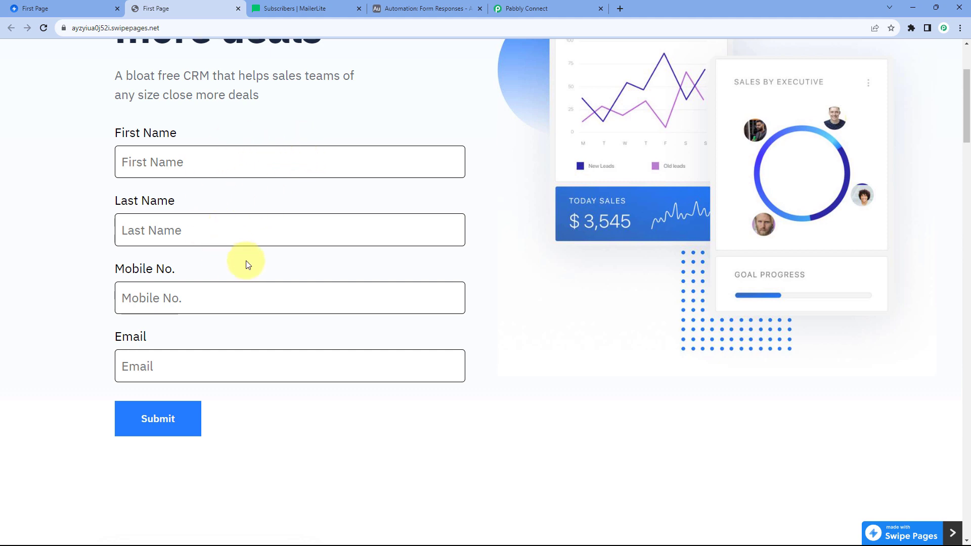
left_click(512, 4)
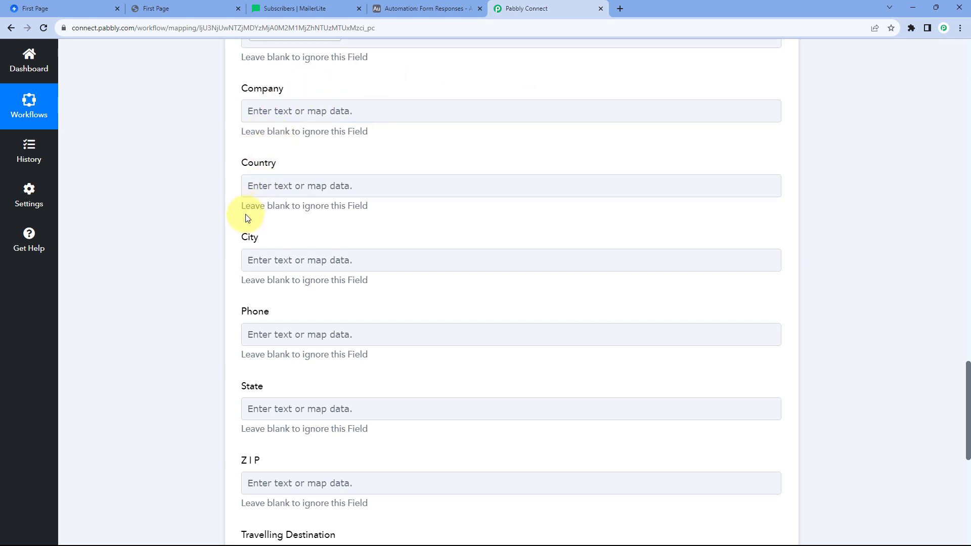
- Map the Phone field to the Swipe Pages submission's Mobileno value
scroll(247, 218, "down", 4)
left_click(286, 128)
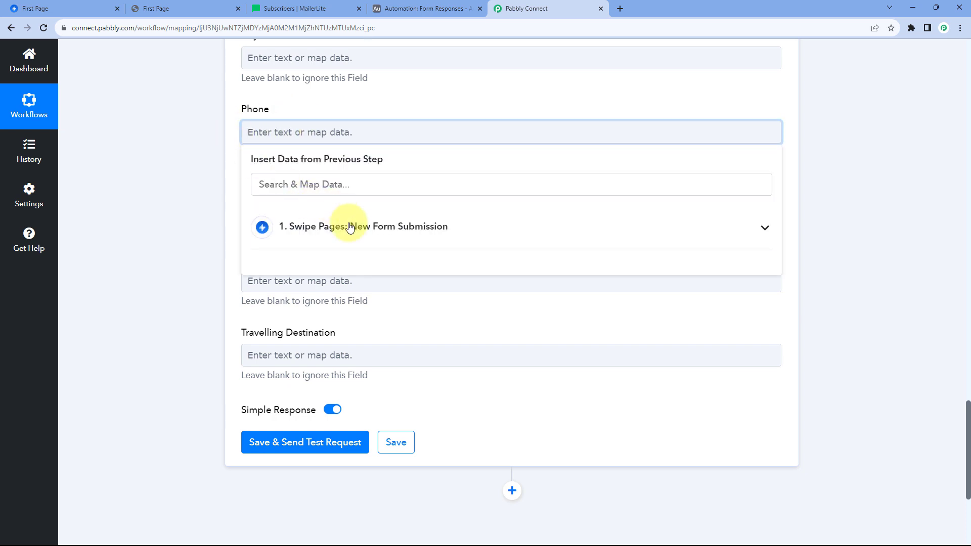
left_click(344, 226)
scroll(350, 298, "down", 3)
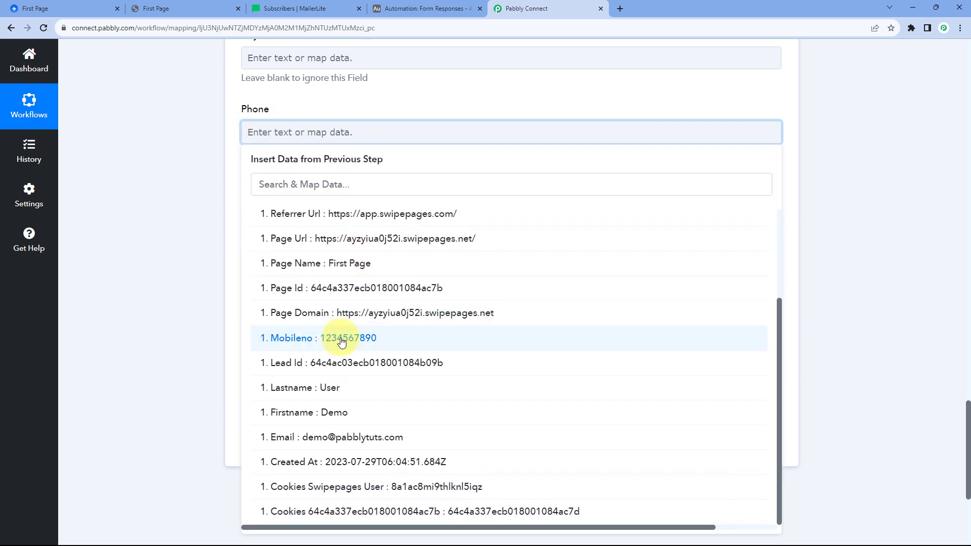
left_click(315, 338)
left_click(211, 137)
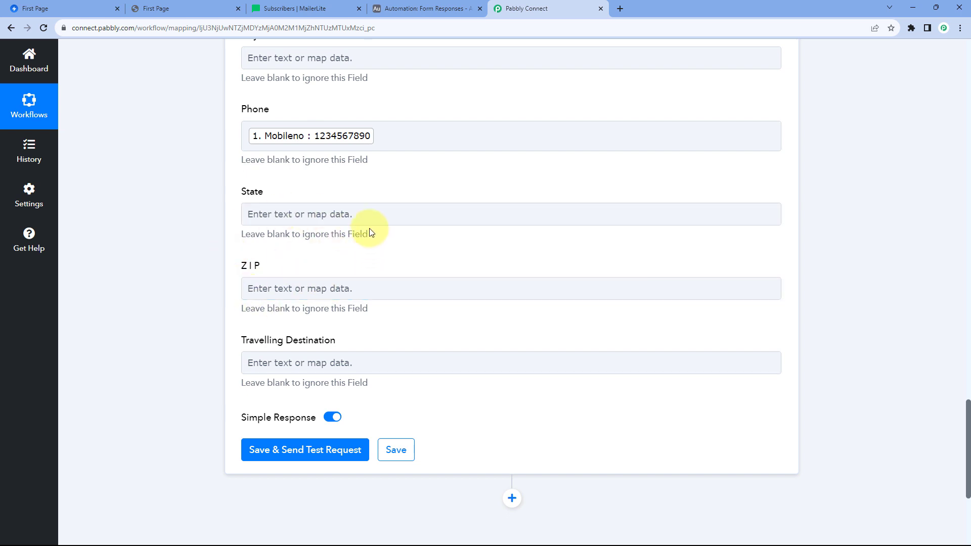
scroll(369, 230, "down", 1)
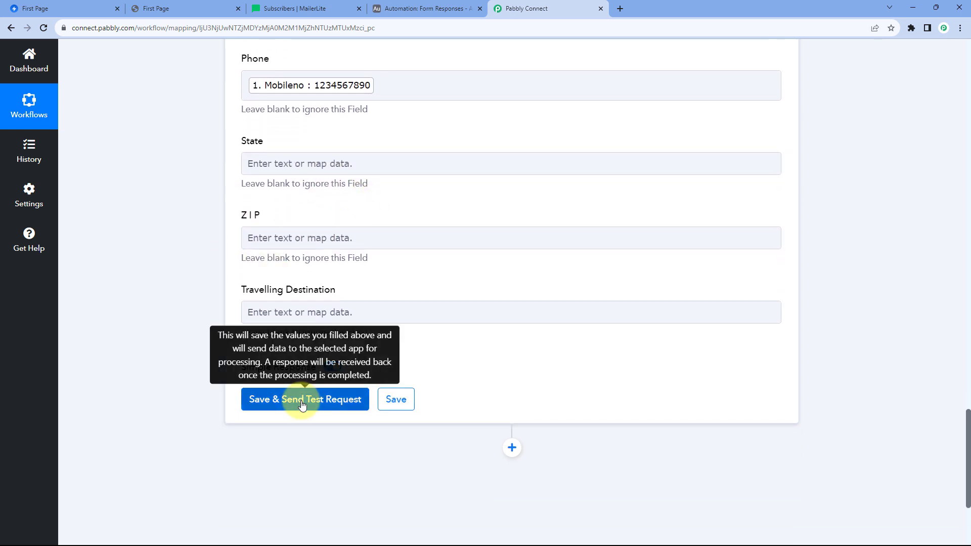
- Save and test the MailerLite step, review the active subscriber response, then return to the form page
left_click(302, 400)
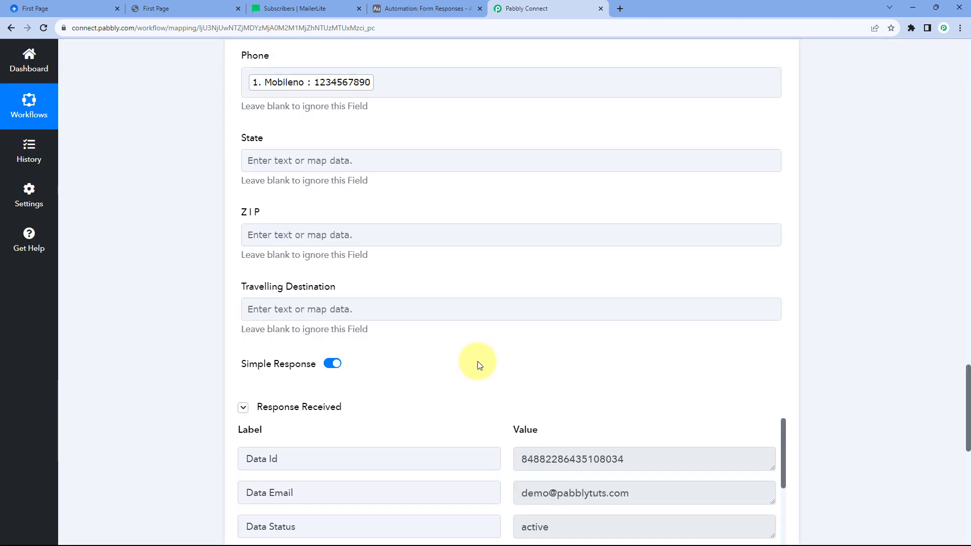
scroll(479, 364, "down", 4)
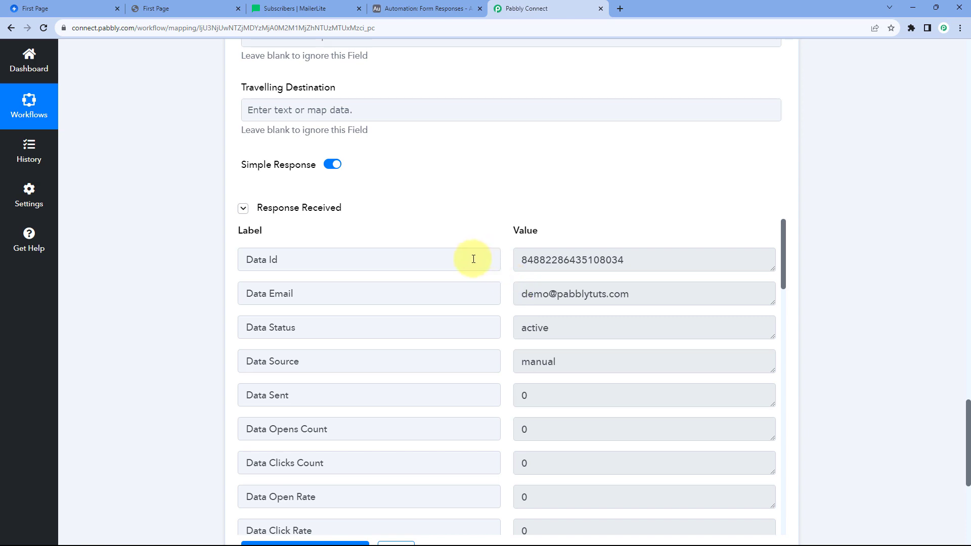
scroll(473, 258, "up", 12)
scroll(368, 228, "up", 3)
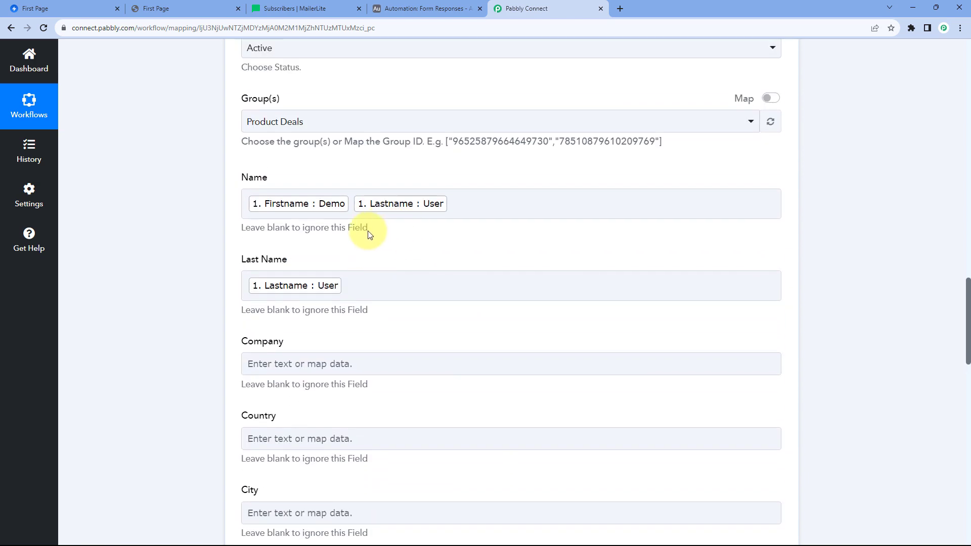
left_click(181, 6)
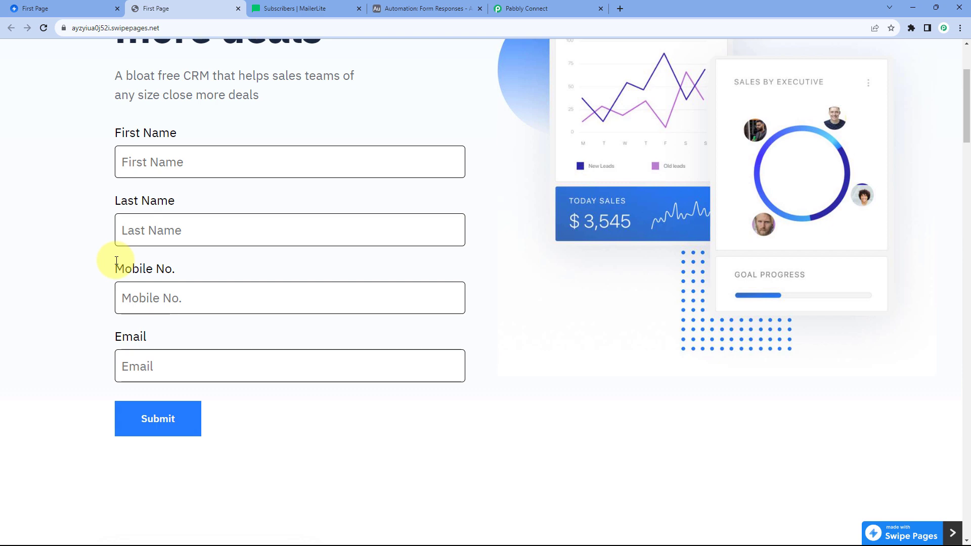
- Reload MailerLite's subscribers list and open the newly added subscriber's profile
left_click(309, 9)
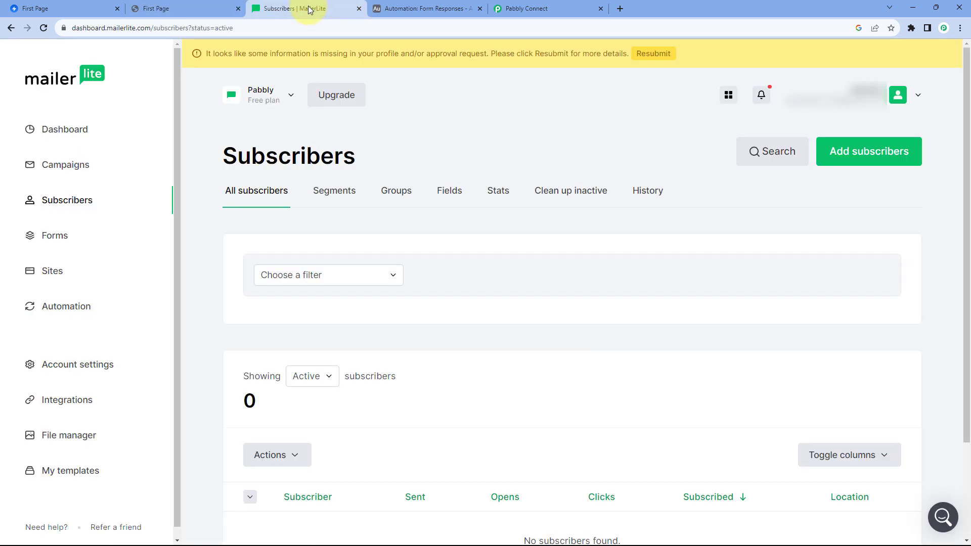
left_click(44, 28)
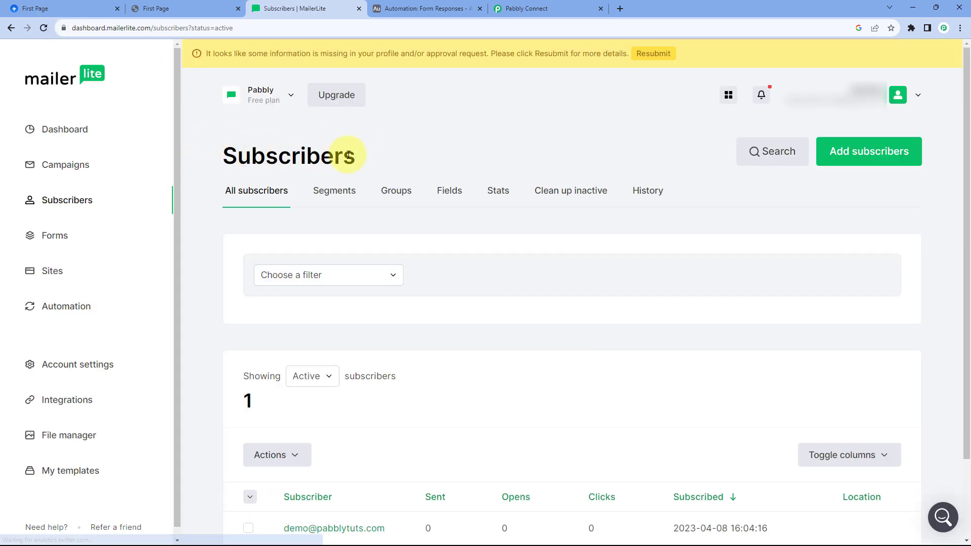
scroll(368, 159, "down", 2)
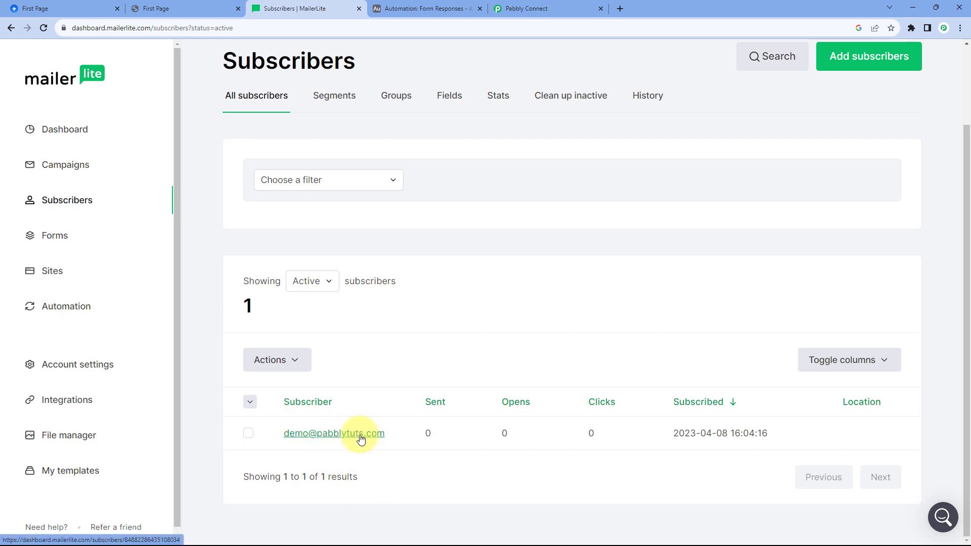
left_click(325, 433)
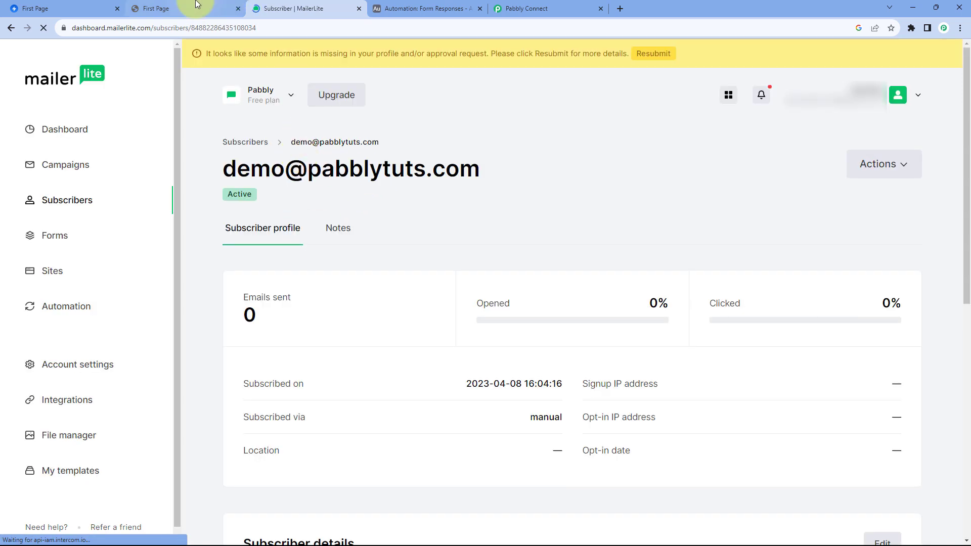
left_click(197, 4)
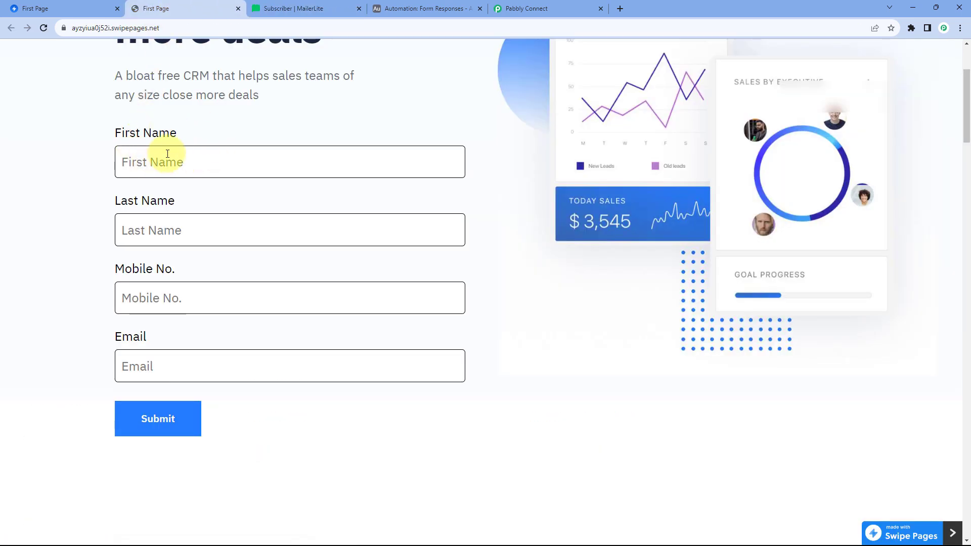
left_click(275, 5)
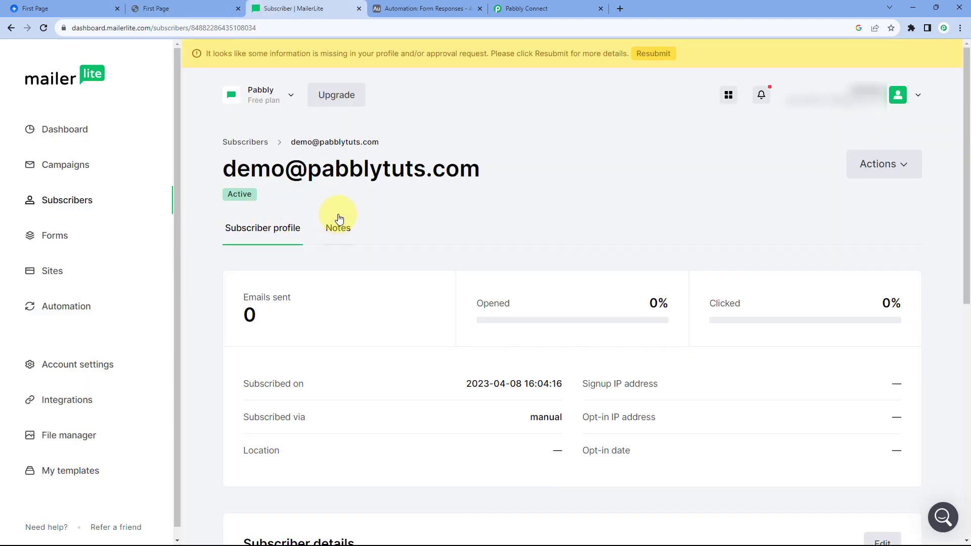
- Scroll to Subscriber details and highlight the Product Deals group value
scroll(373, 185, "down", 3)
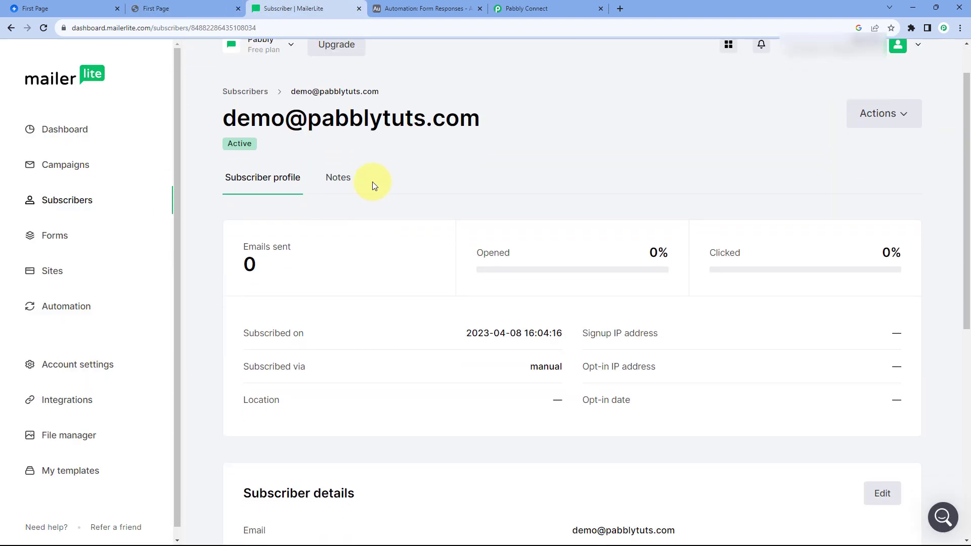
scroll(372, 184, "down", 4)
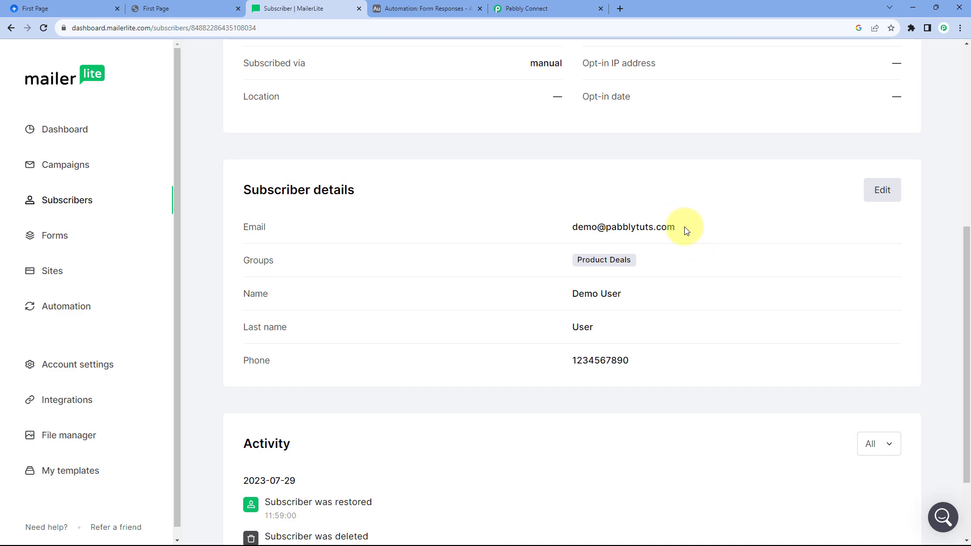
left_click_drag(685, 229, 565, 233)
left_click_drag(643, 262, 561, 266)
left_click(541, 10)
scroll(199, 206, "up", 7)
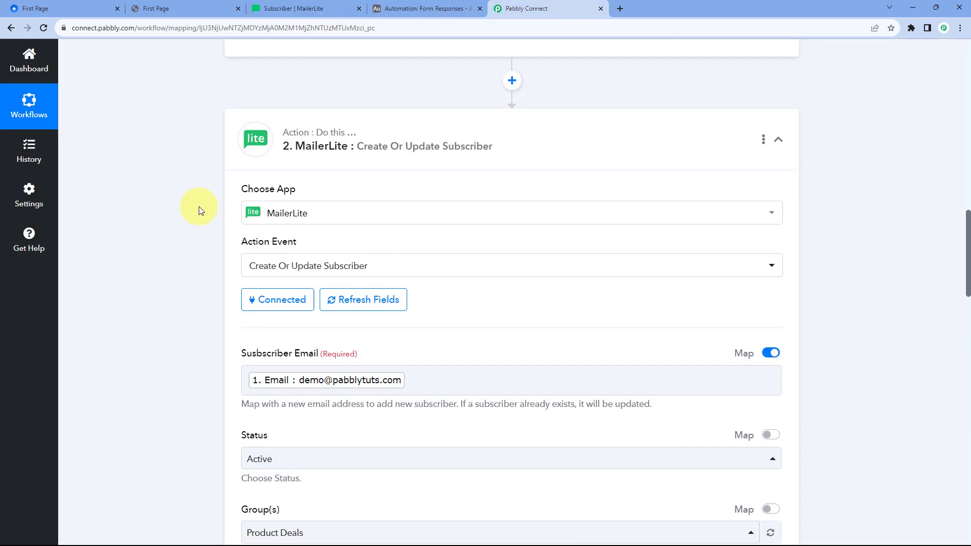
scroll(198, 206, "down", 4)
scroll(199, 206, "down", 2)
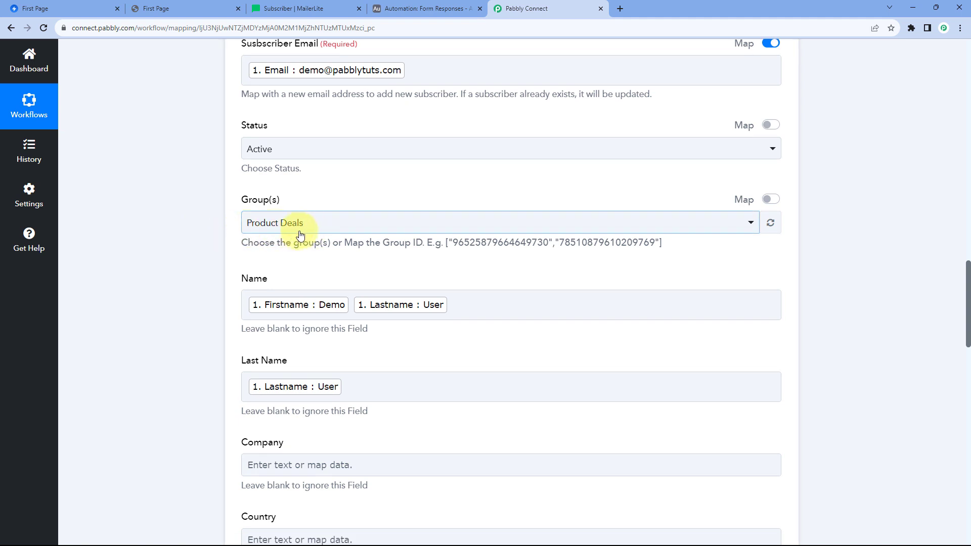
left_click(316, 8)
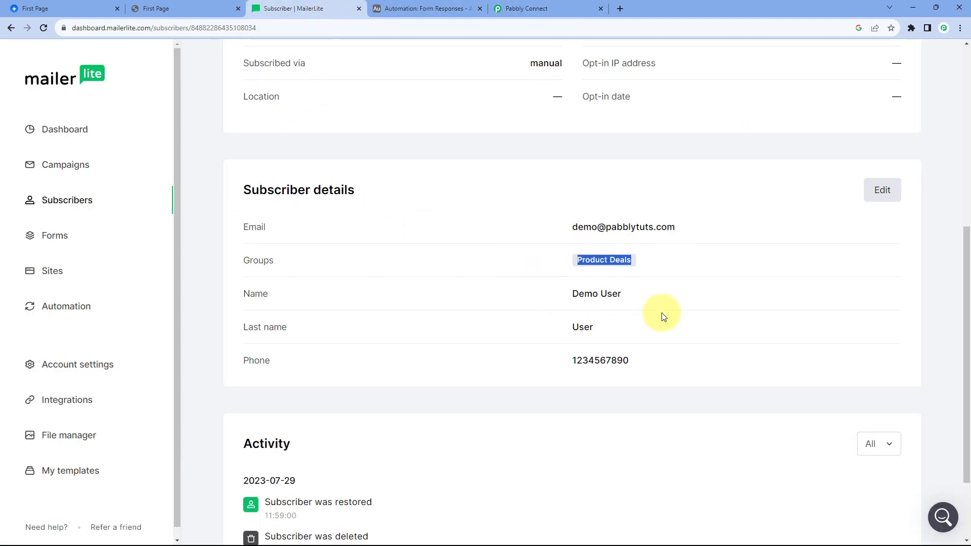
- Highlight the subscriber's name, last name and phone values, then return to the Pabbly workflow
left_click_drag(643, 298, 559, 299)
left_click_drag(602, 329, 555, 327)
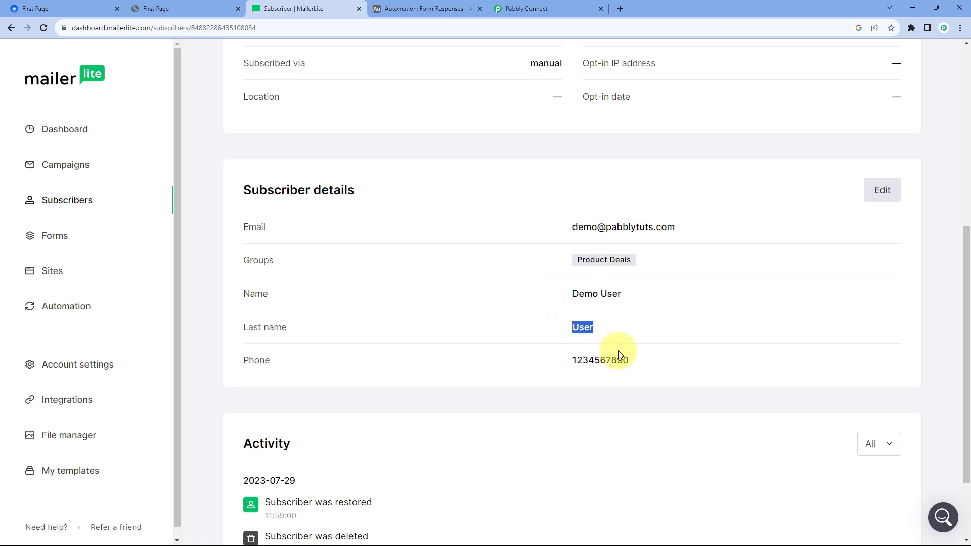
left_click_drag(660, 360, 565, 358)
left_click(541, 365)
scroll(540, 352, "up", 6)
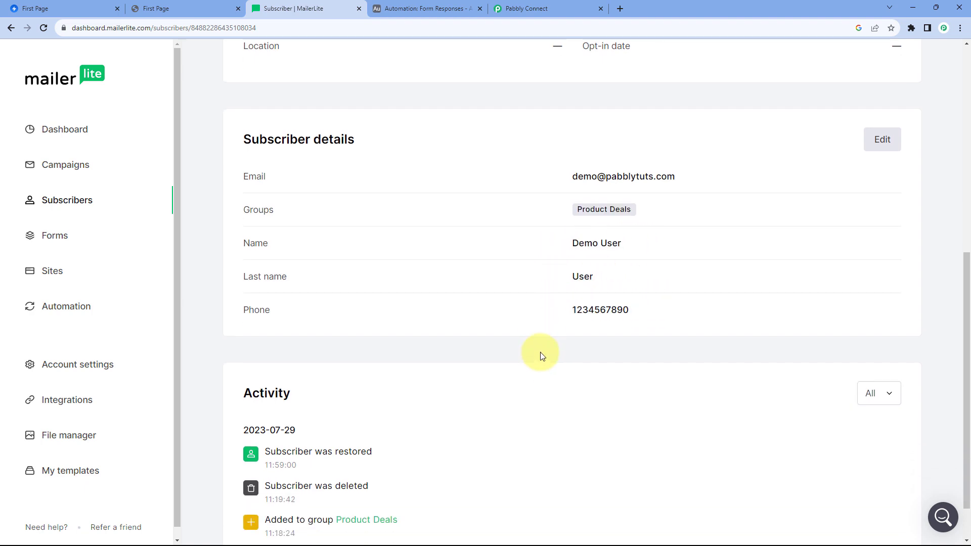
left_click(202, 9)
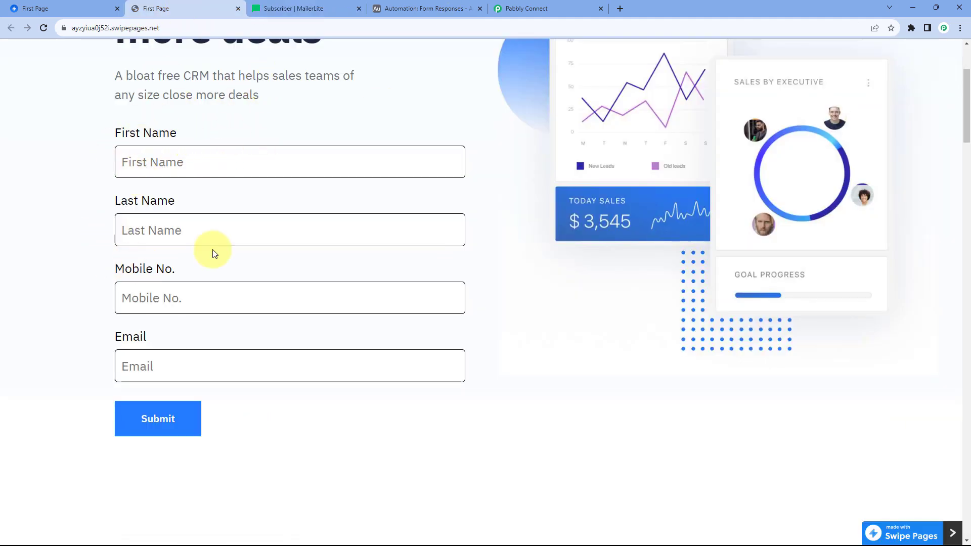
left_click(546, 7)
- Collapse the MailerLite step and add a new empty action step below it
scroll(642, 145, "up", 6)
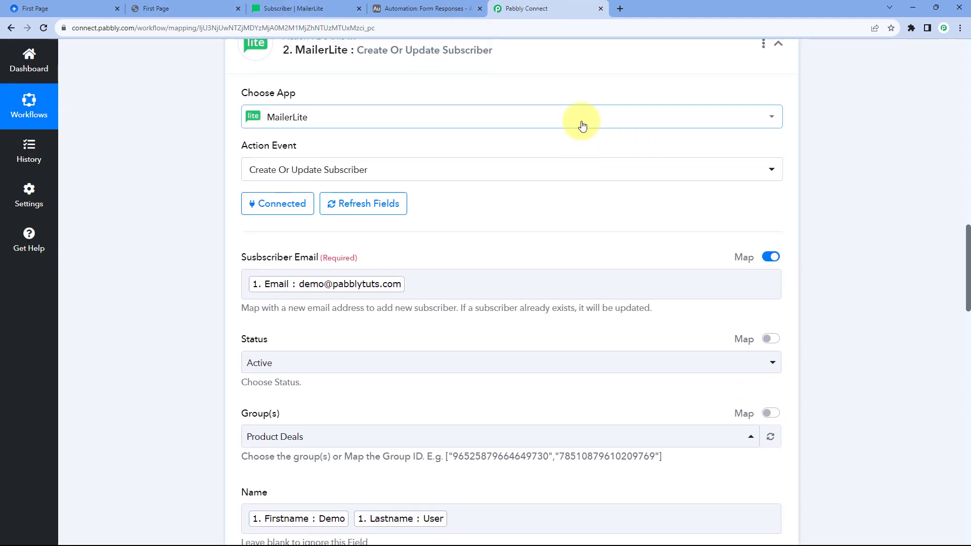
left_click(569, 138)
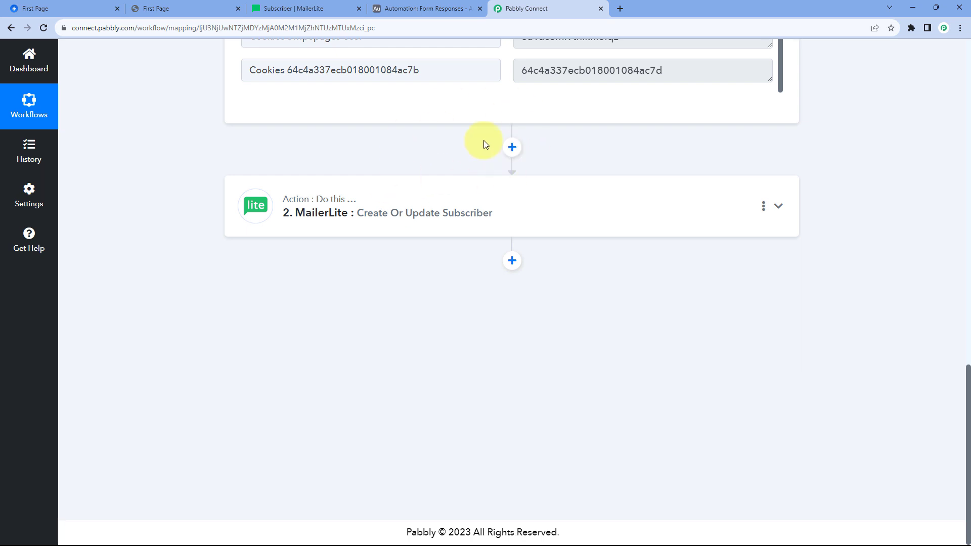
scroll(486, 146, "up", 2)
scroll(571, 233, "up", 4)
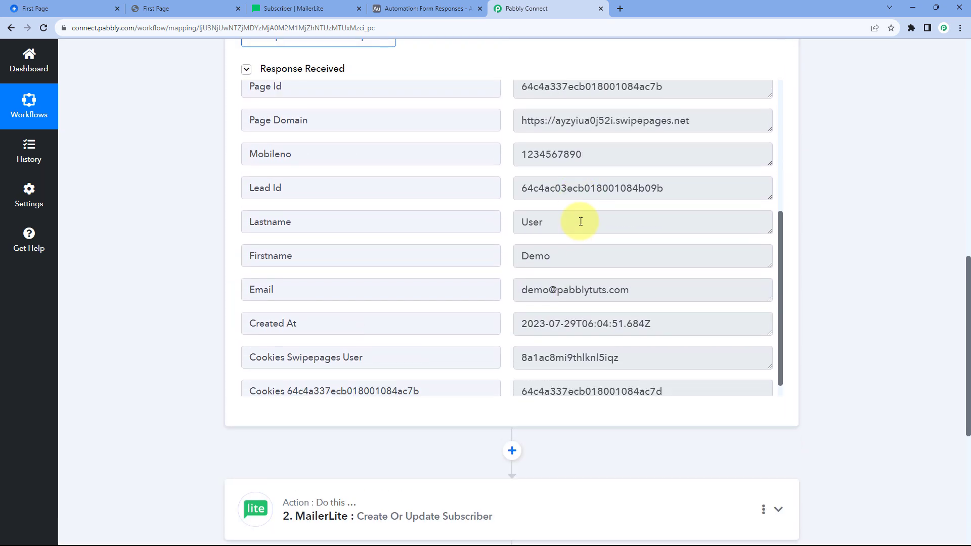
left_click(427, 8)
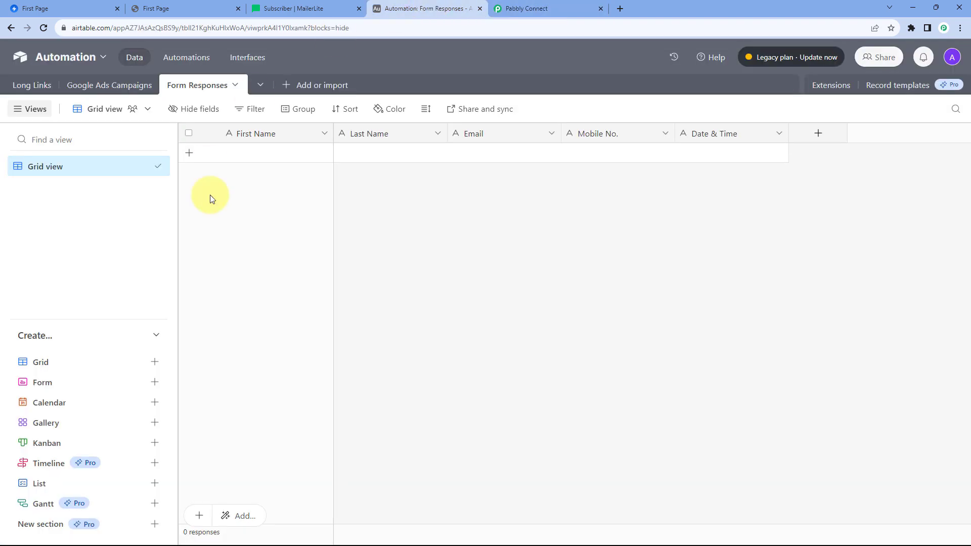
left_click(536, 6)
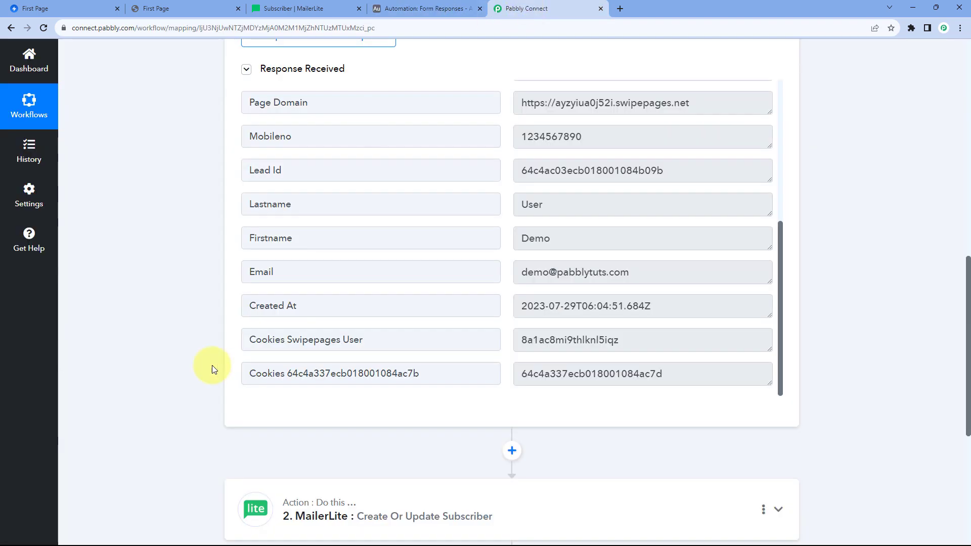
scroll(212, 366, "down", 6)
left_click(521, 262)
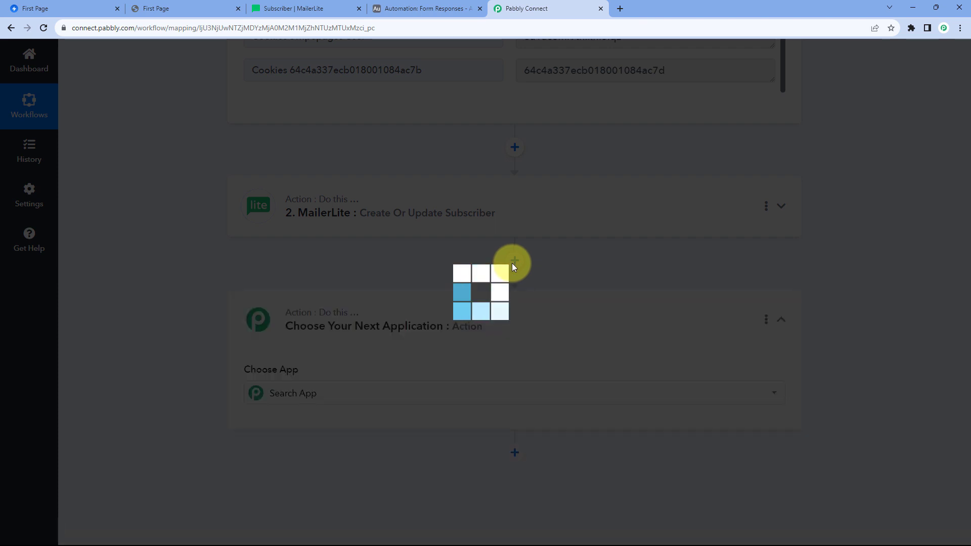
- Set the new step to Airtable's Create Record event and start adding a new Airtable connection
scroll(216, 379, "down", 3)
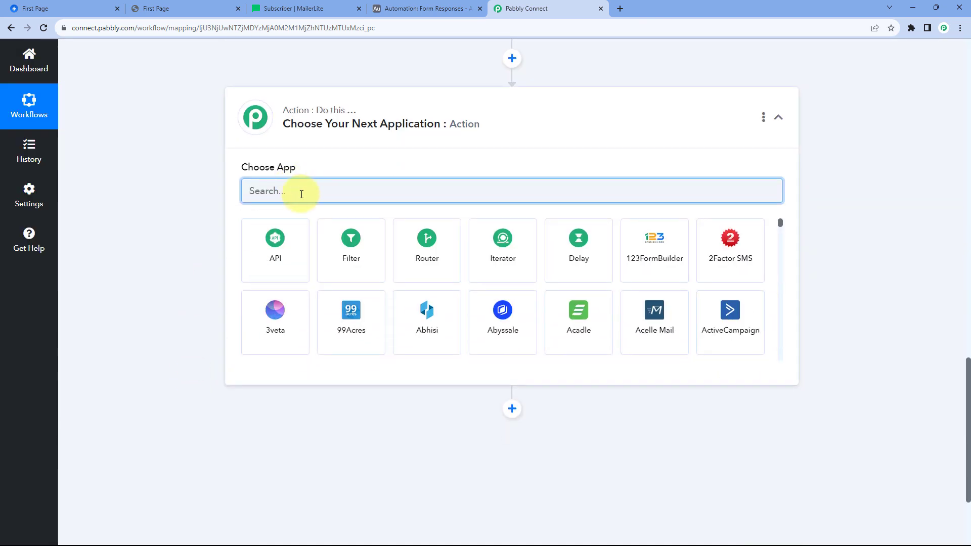
type("Airta")
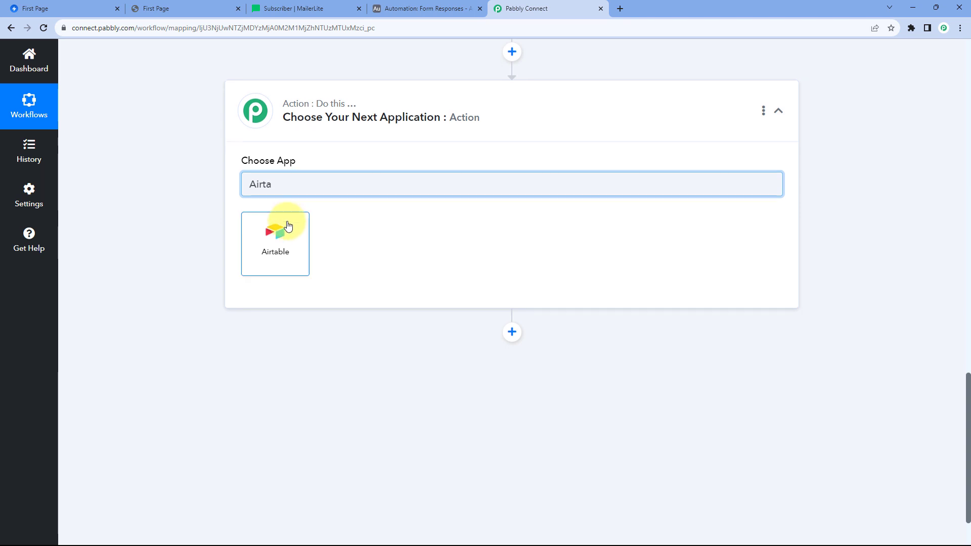
left_click(288, 225)
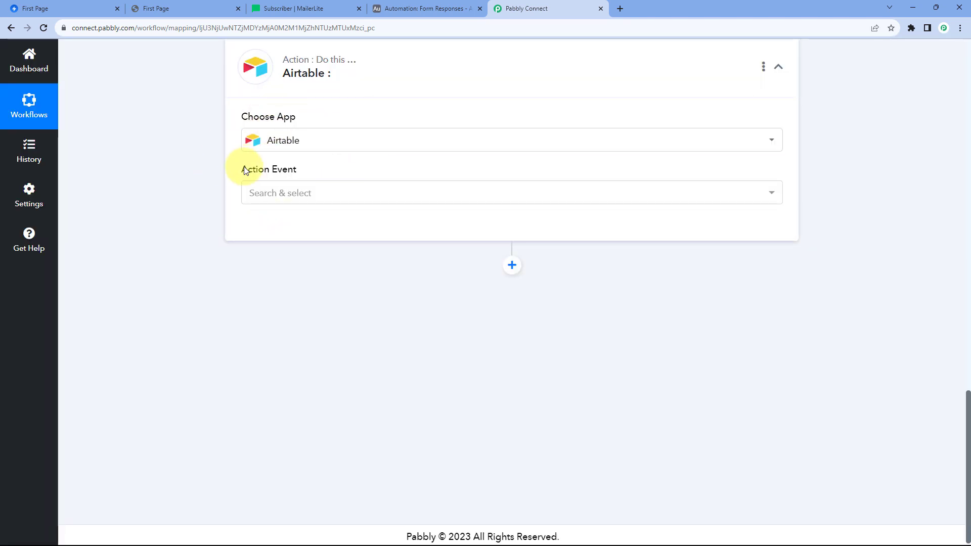
left_click(343, 195)
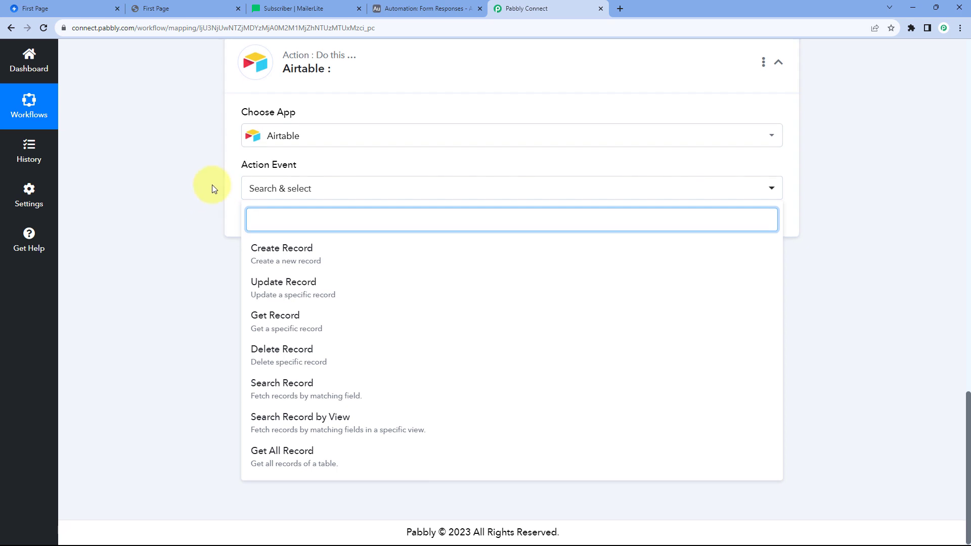
left_click(310, 255)
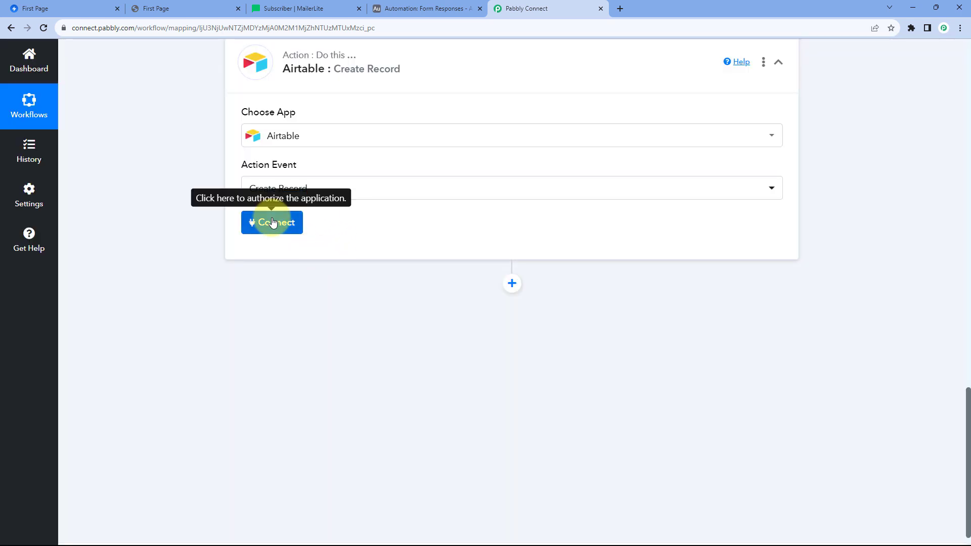
left_click(273, 223)
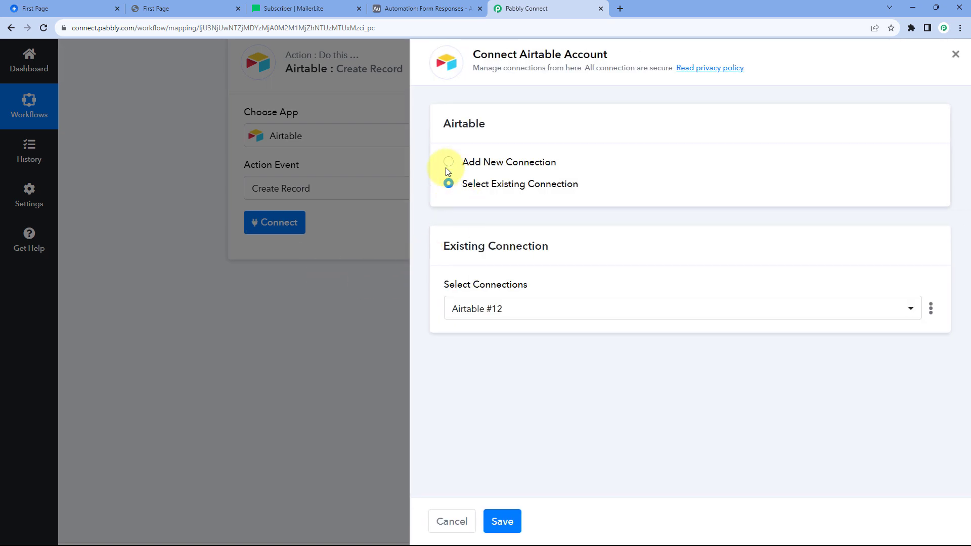
left_click(448, 162)
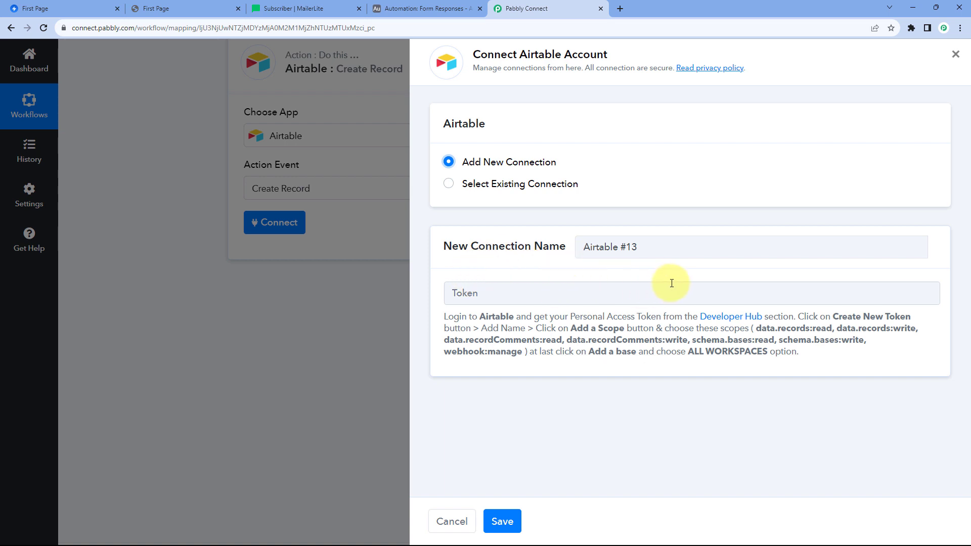
- Go to Airtable's developer hub and begin a new personal access token named Pabbly Connect
left_click(435, 7)
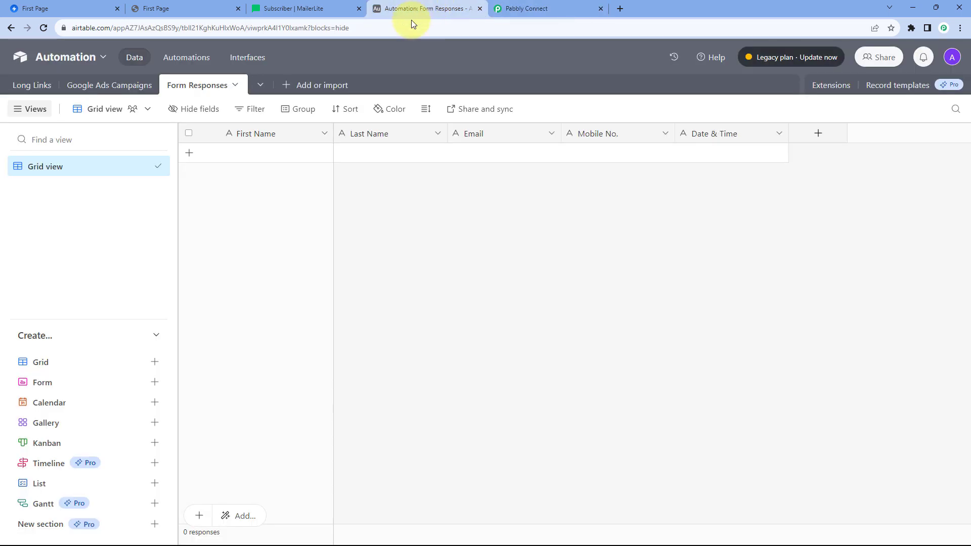
left_click(952, 57)
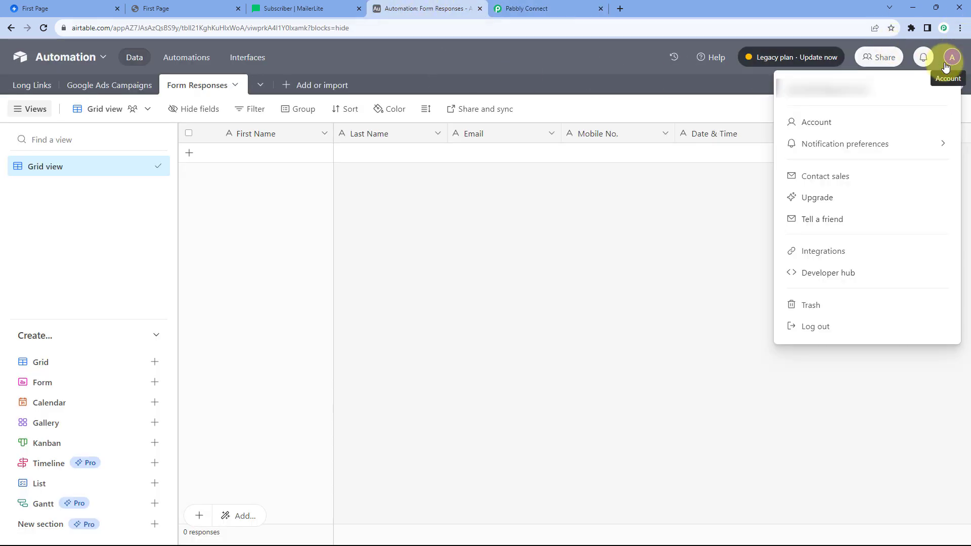
left_click(836, 277)
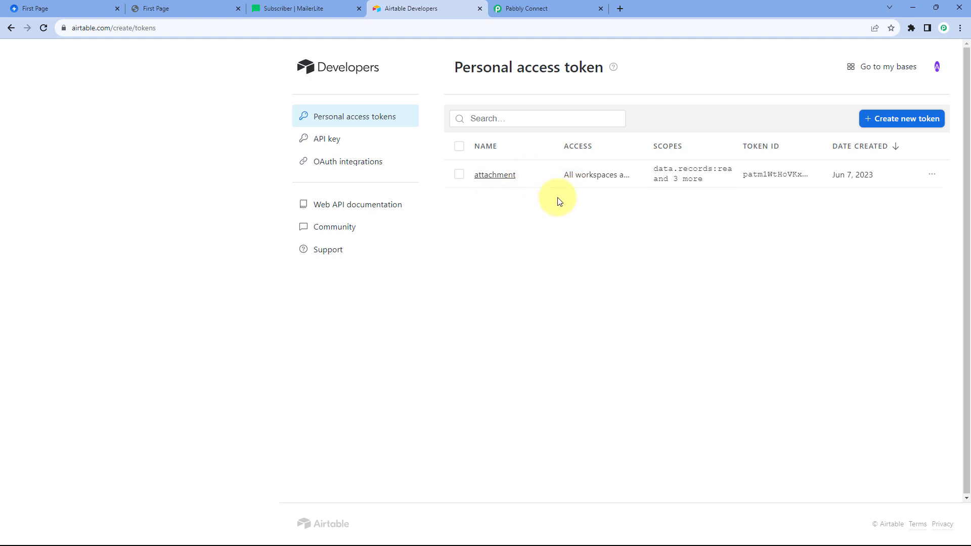
left_click(892, 121)
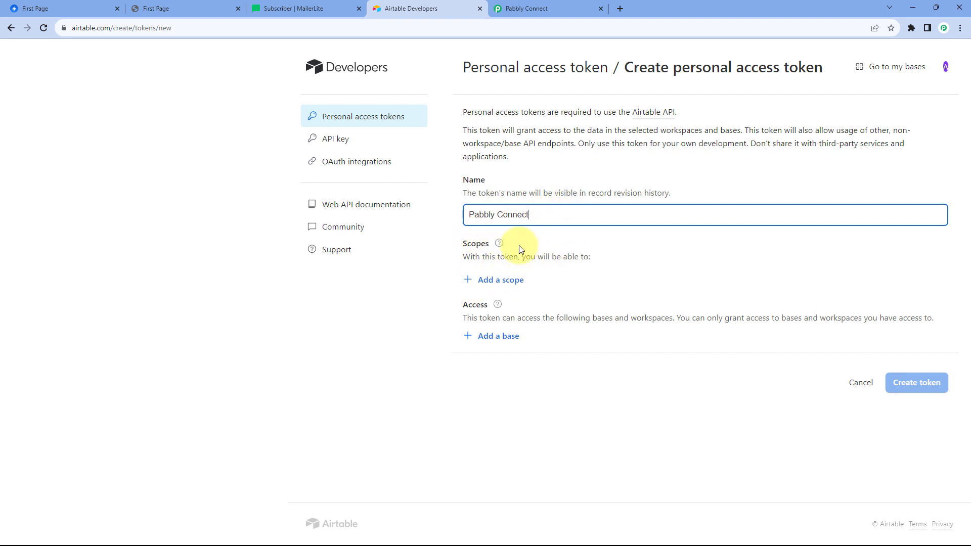
- Add the data.records:read/write and data.recordComments:read/write scopes to the token
left_click(509, 5)
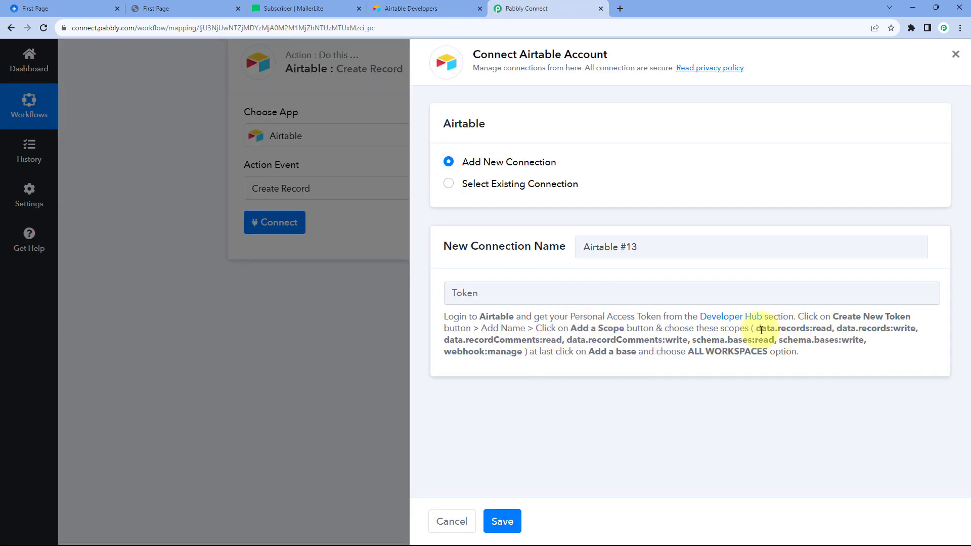
left_click_drag(761, 329, 523, 353)
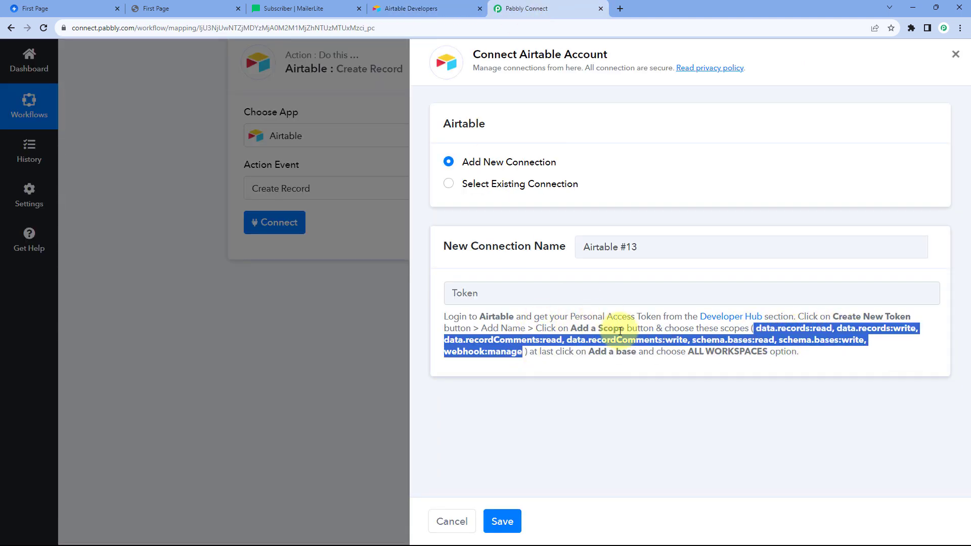
left_click(429, 8)
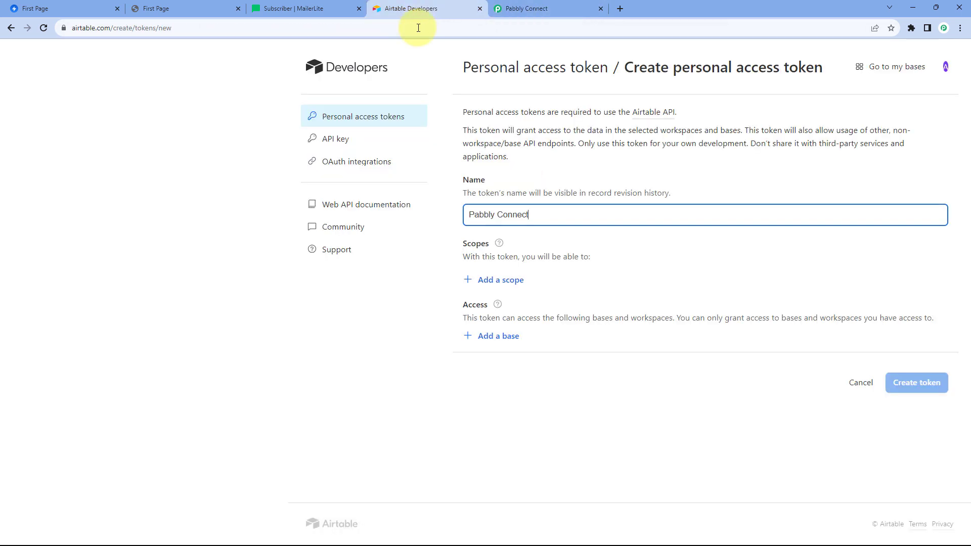
left_click(501, 280)
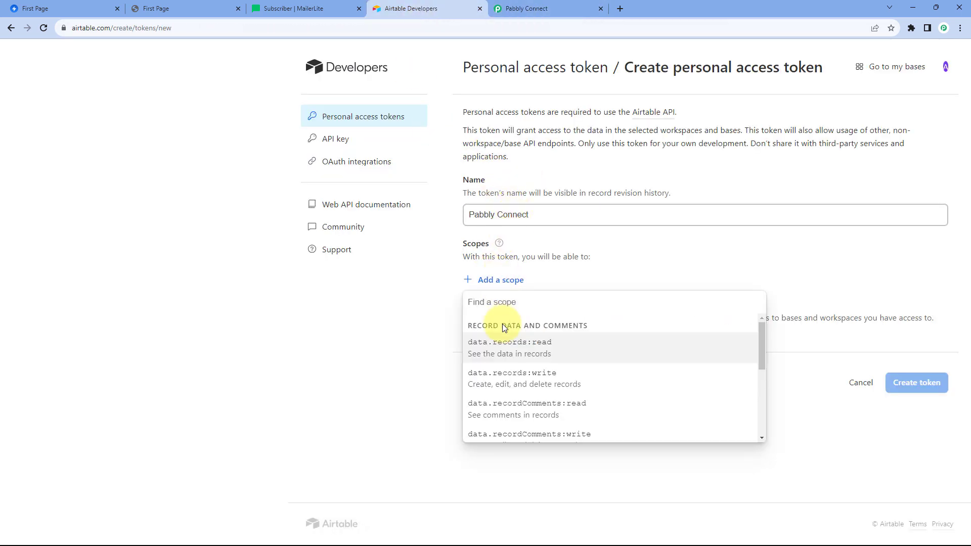
left_click(504, 347)
left_click(497, 308)
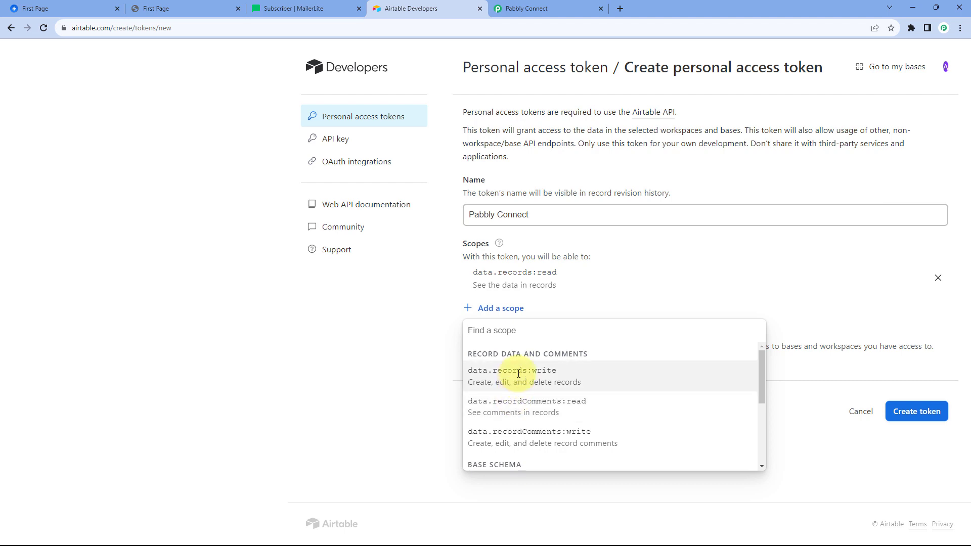
left_click(518, 374)
left_click(495, 336)
left_click(512, 397)
left_click(497, 365)
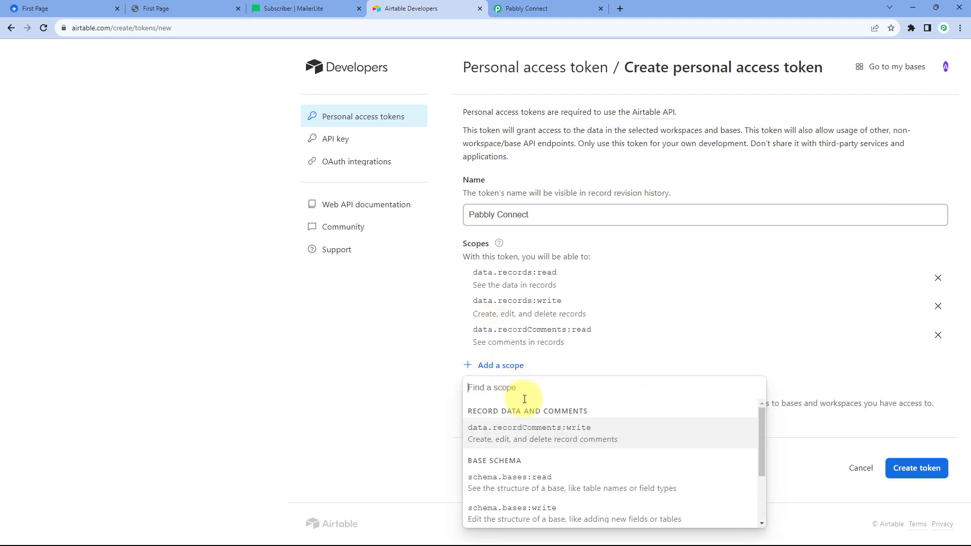
left_click(511, 433)
- Add the webhook:manage, schema.bases:read and schema.bases:write scopes
left_click(502, 394)
left_click(514, 336)
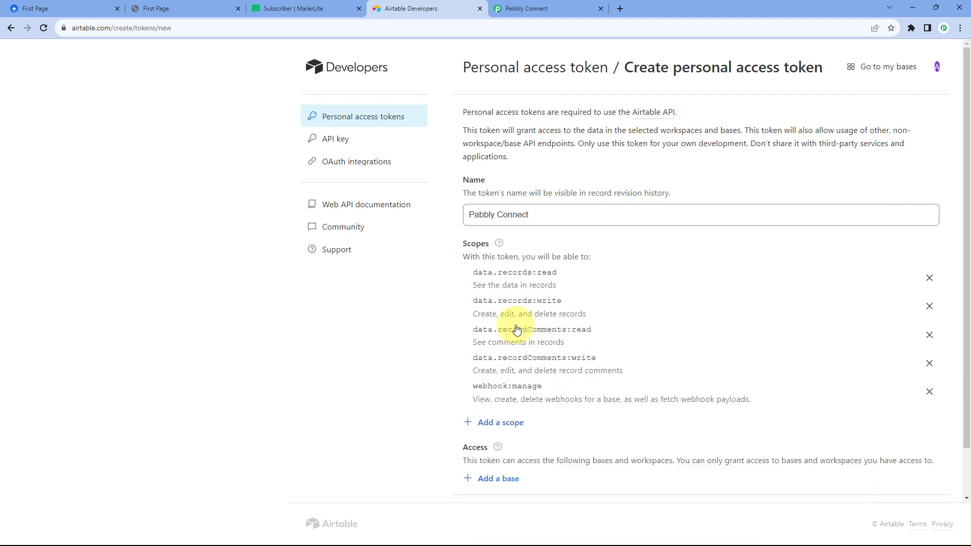
left_click(508, 422)
left_click(516, 306)
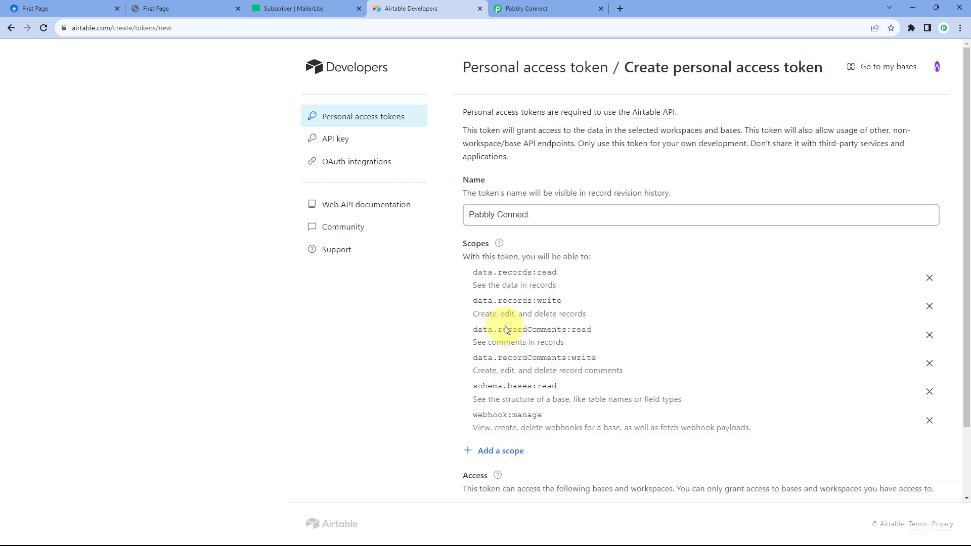
left_click(505, 445)
left_click(517, 373)
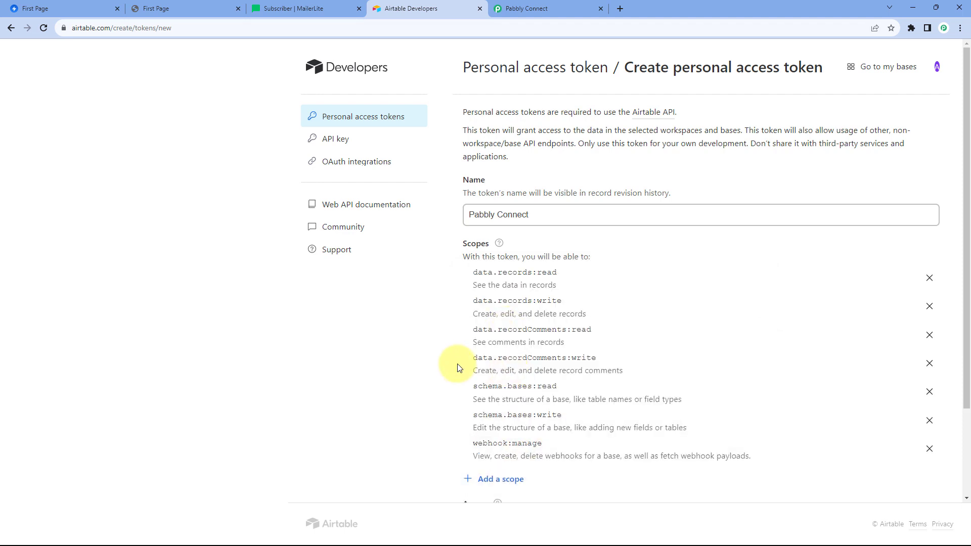
- Recheck the required scope list and grant the token access to all bases in all workspaces
scroll(459, 359, "down", 3)
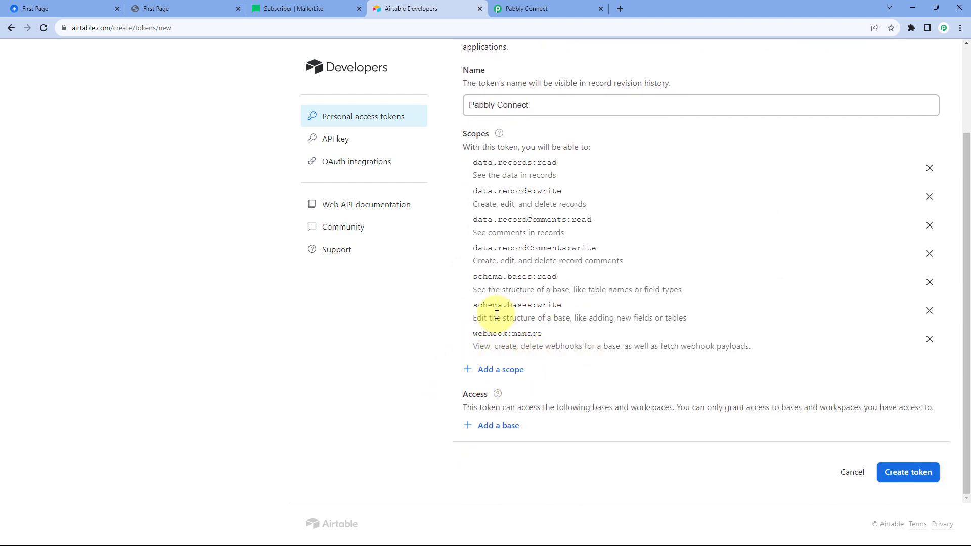
left_click(542, 7)
left_click(463, 59)
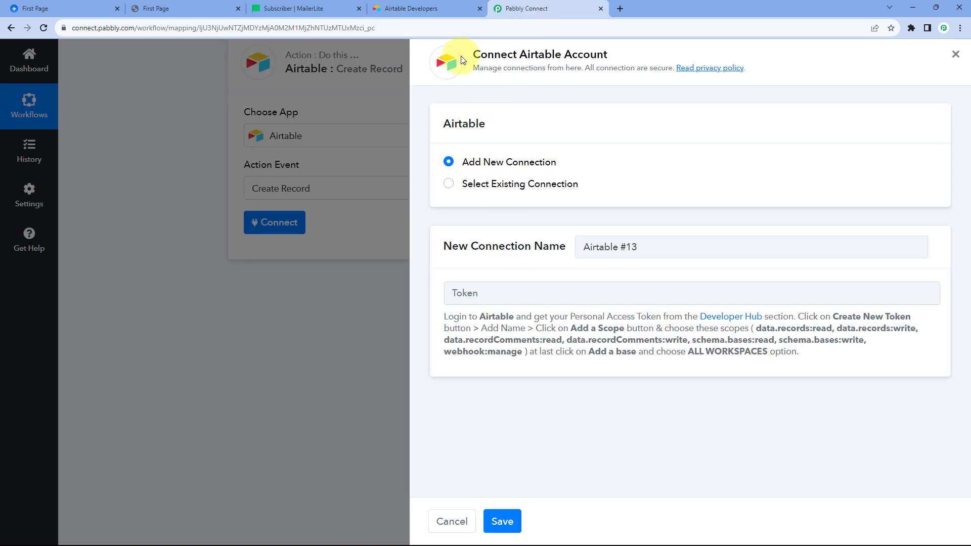
left_click(414, 7)
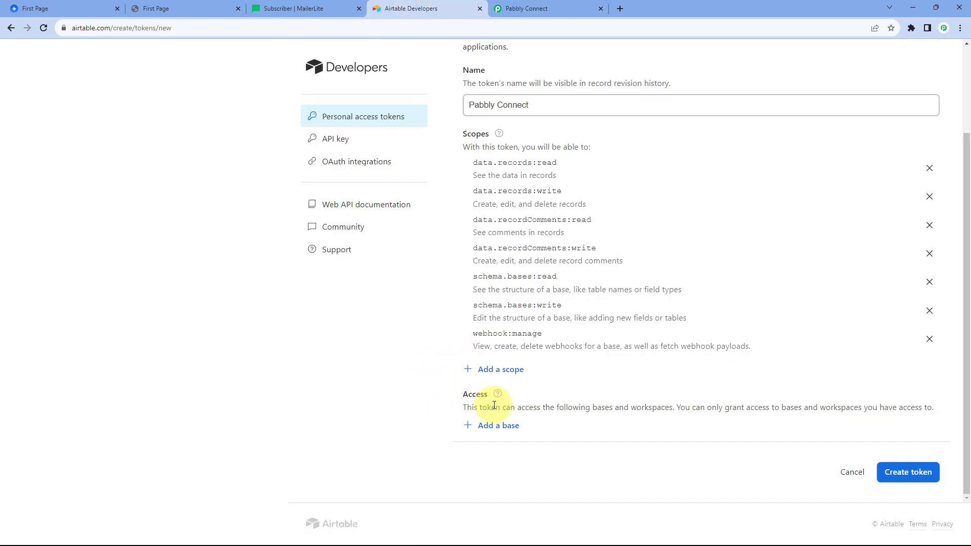
left_click(481, 428)
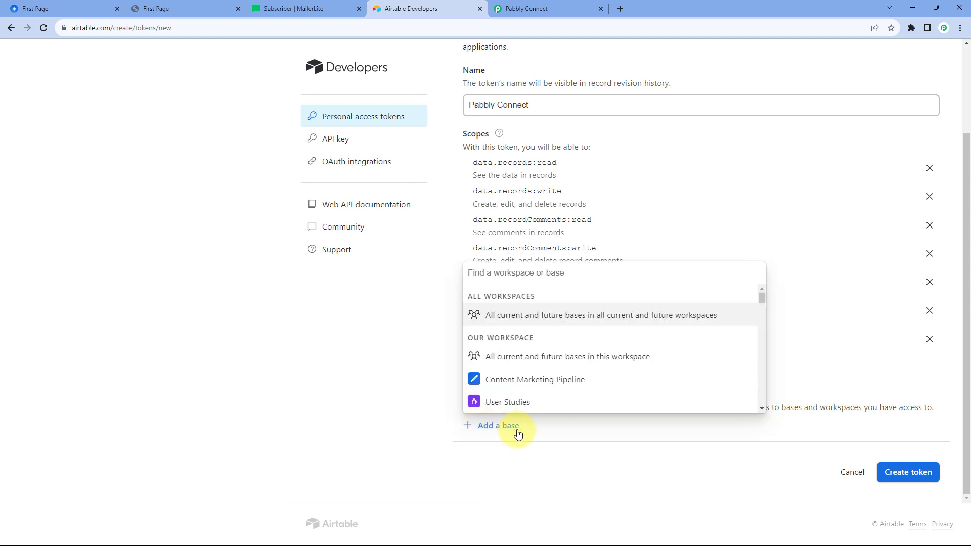
left_click(497, 318)
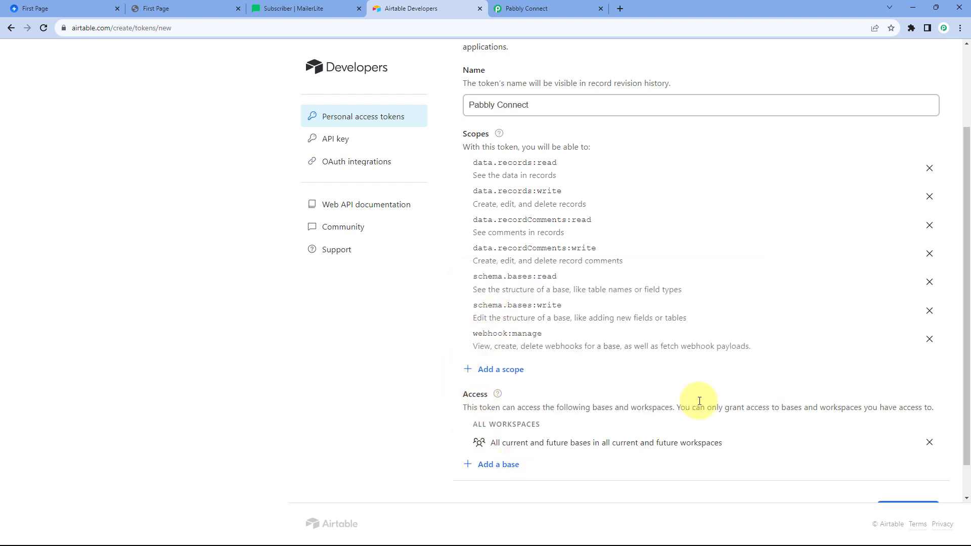
- Create the Pabbly Connect token and copy it to the clipboard
scroll(690, 394, "down", 1)
left_click(907, 474)
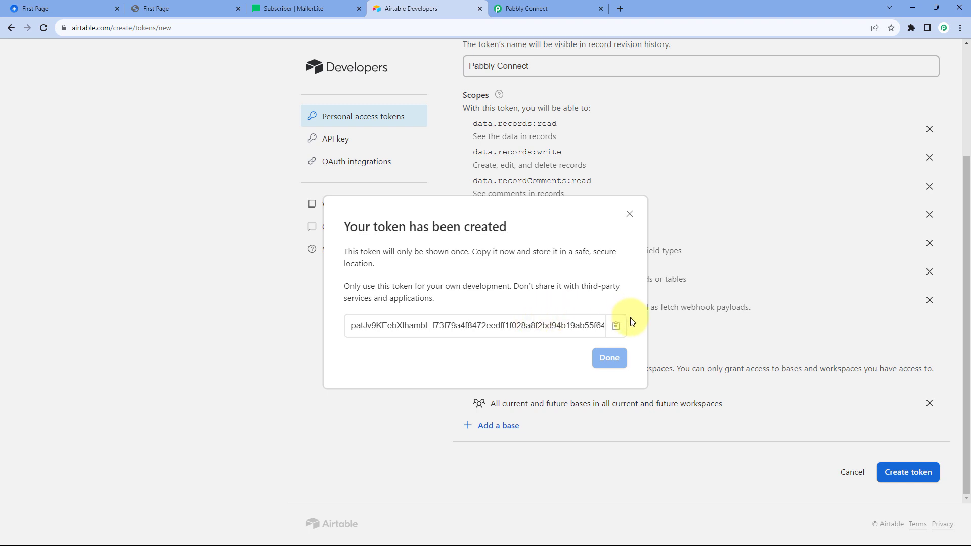
left_click(616, 327)
left_click(616, 326)
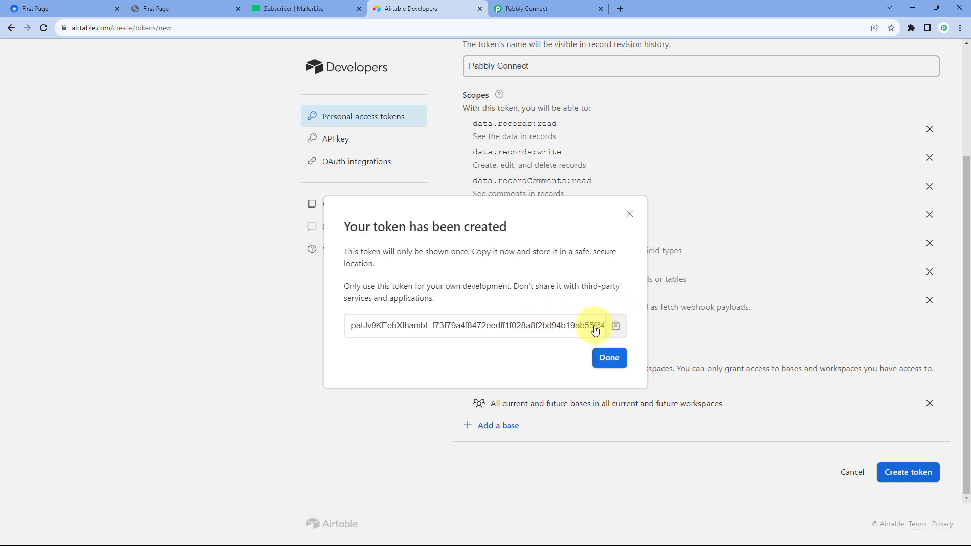
left_click(605, 6)
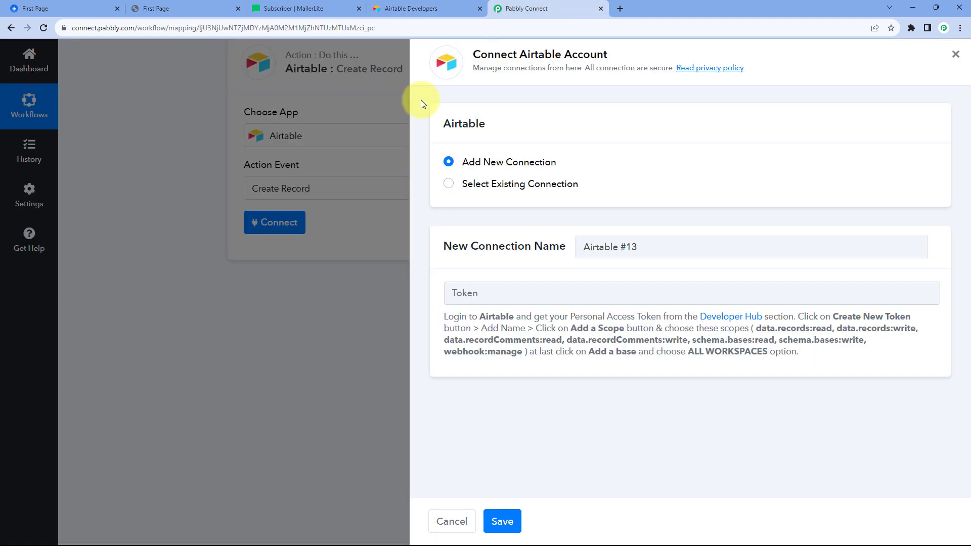
- Paste the Airtable access token into the Token field and save the connection
left_click(462, 292)
right_click(475, 295)
left_click(502, 378)
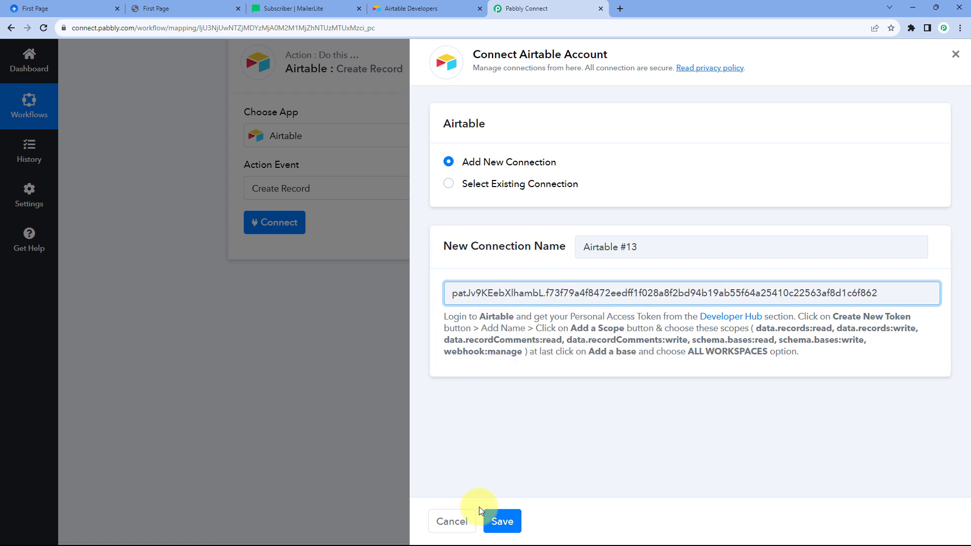
left_click(502, 521)
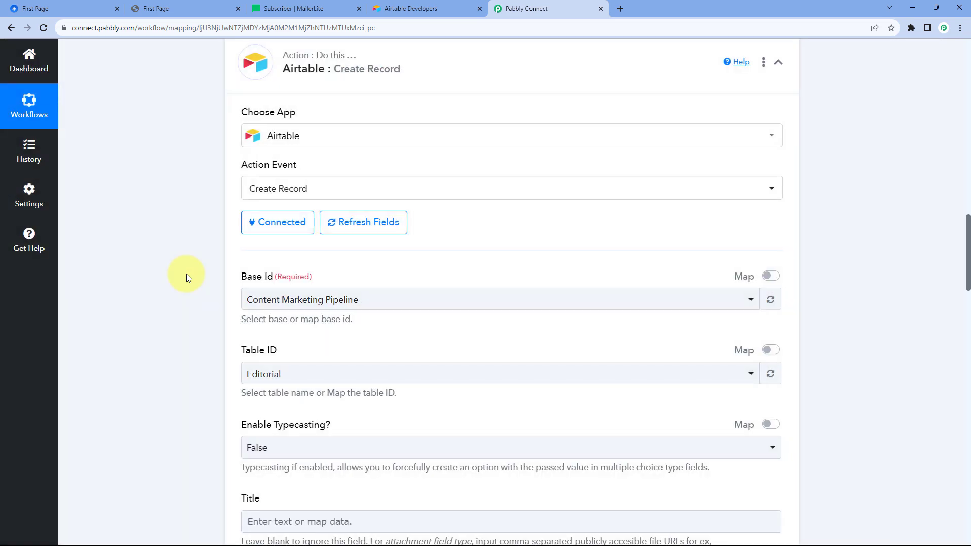
- Open the Base Id list and dismiss Airtable's token-created notice, returning to the token list
scroll(268, 242, "down", 2)
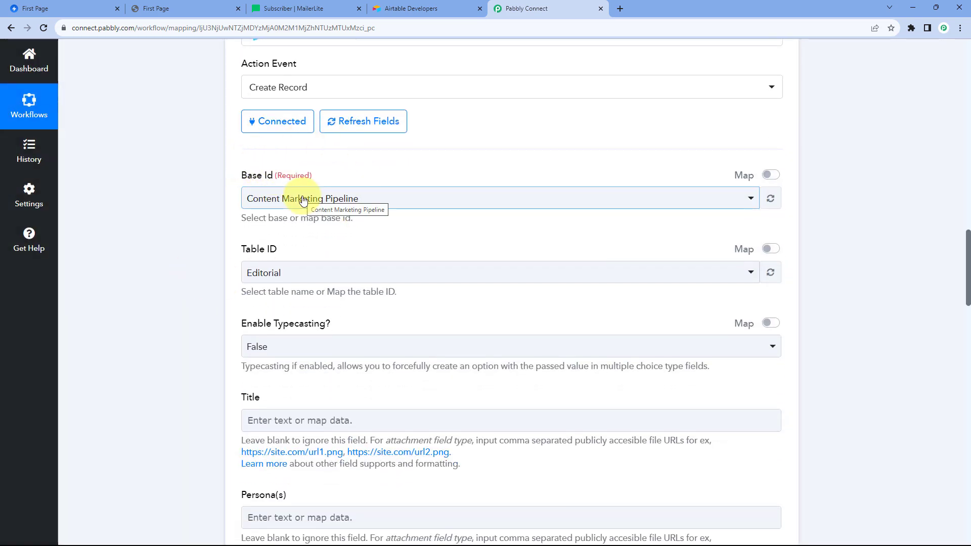
left_click(364, 196)
scroll(174, 192, "down", 3)
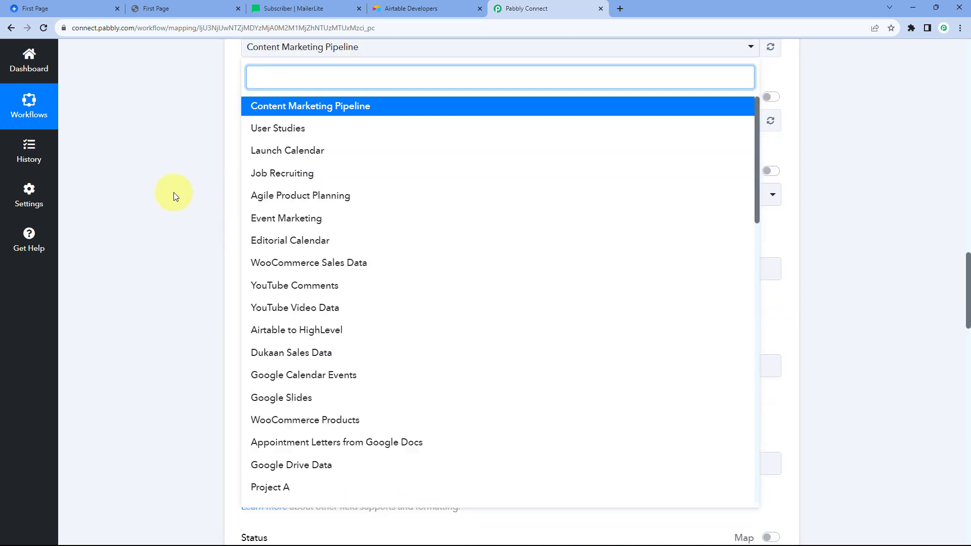
scroll(175, 188, "down", 1)
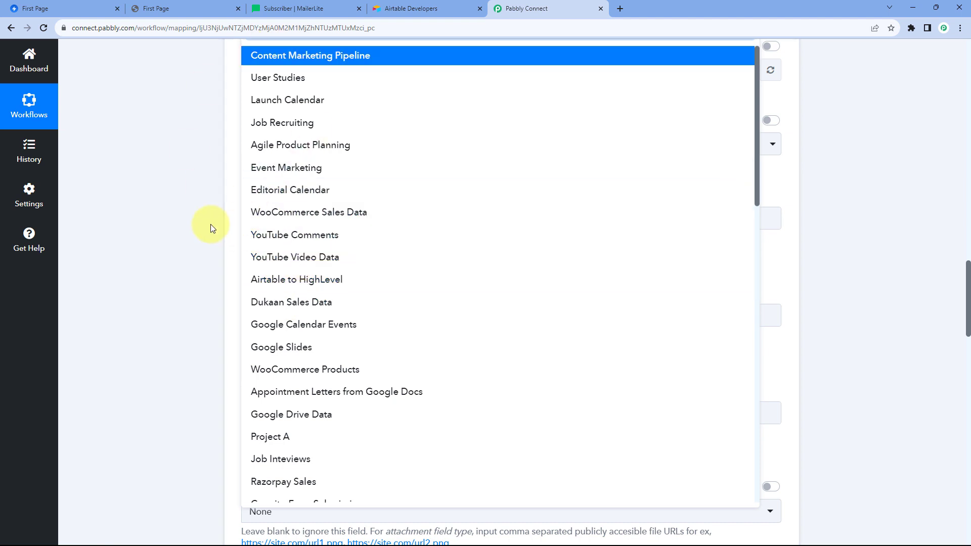
left_click(170, 10)
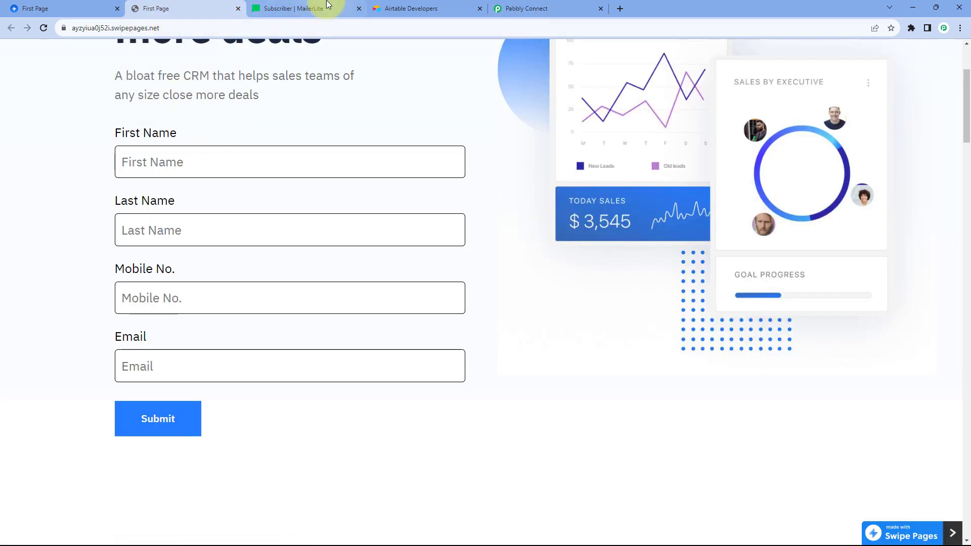
left_click(526, 9)
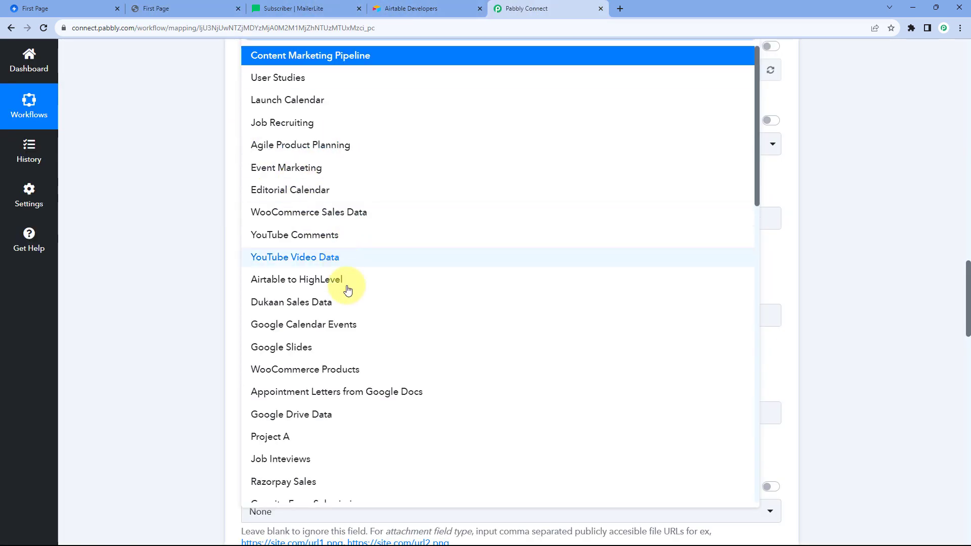
left_click(402, 5)
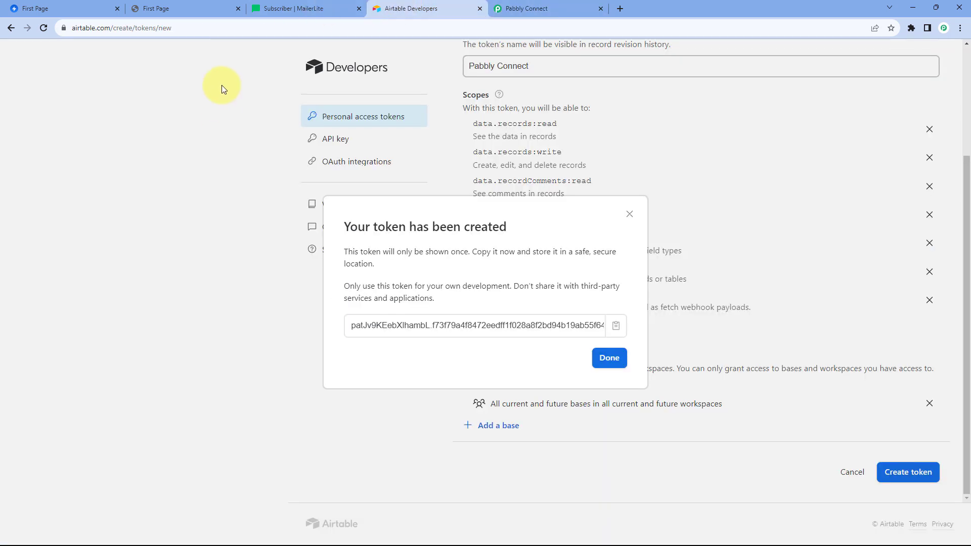
left_click(629, 214)
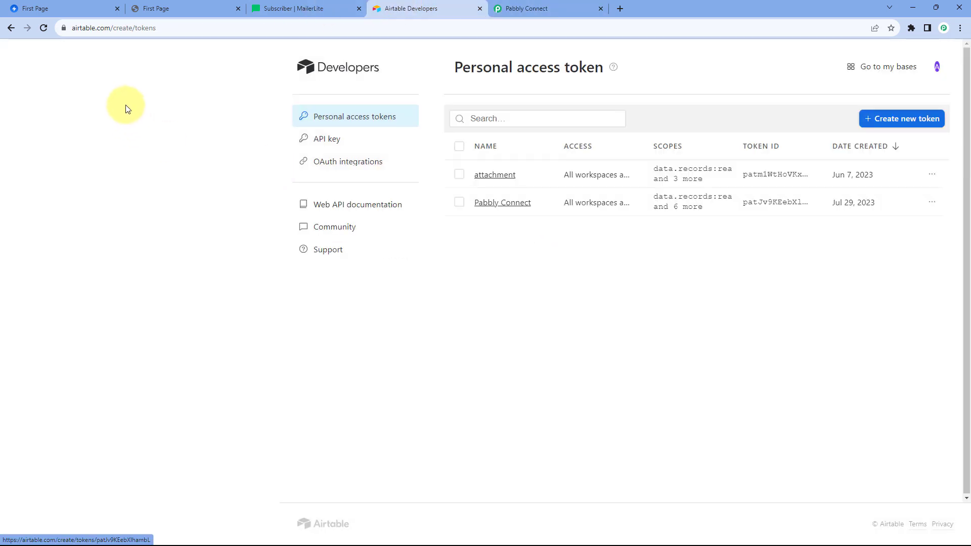
left_click(10, 28)
left_click(27, 28)
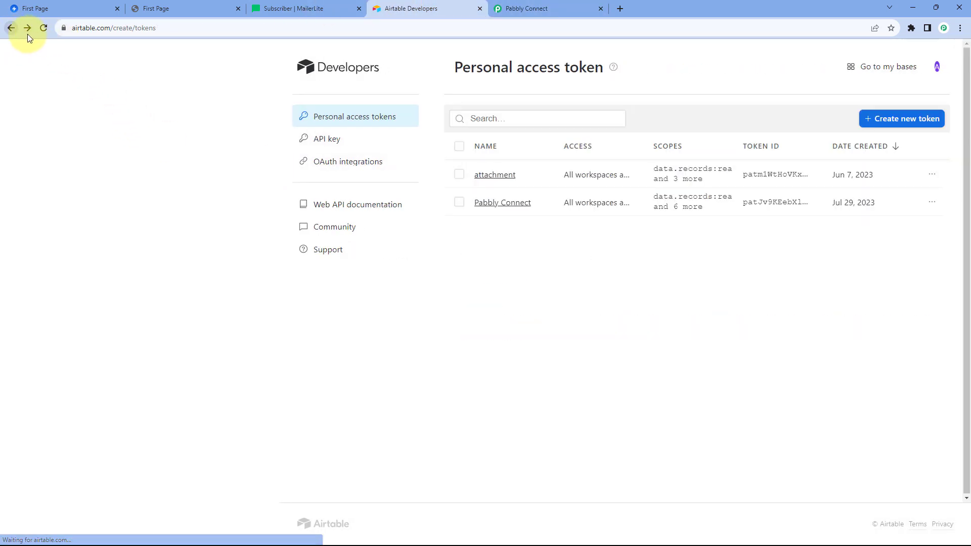
left_click(10, 28)
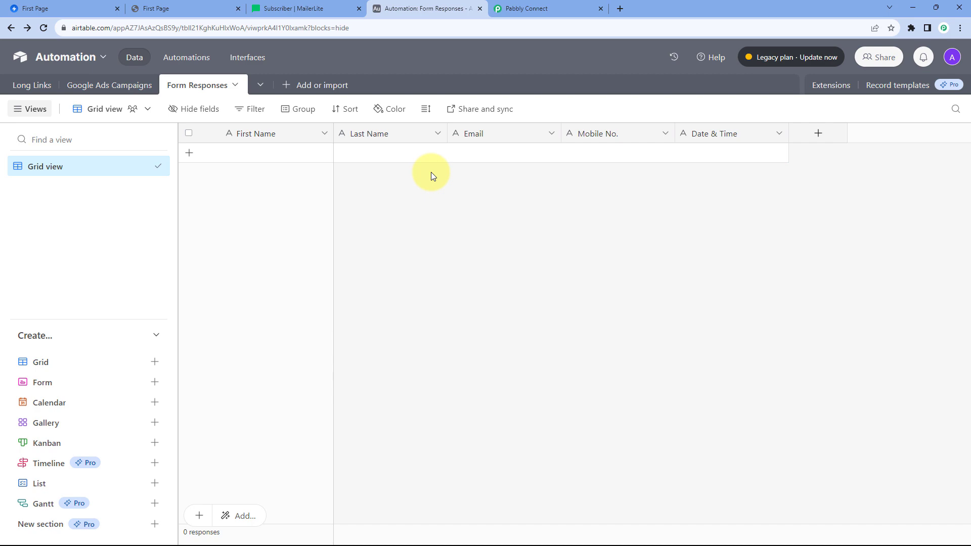
- Search 'Au' in the base list and select the Automation base
left_click(191, 4)
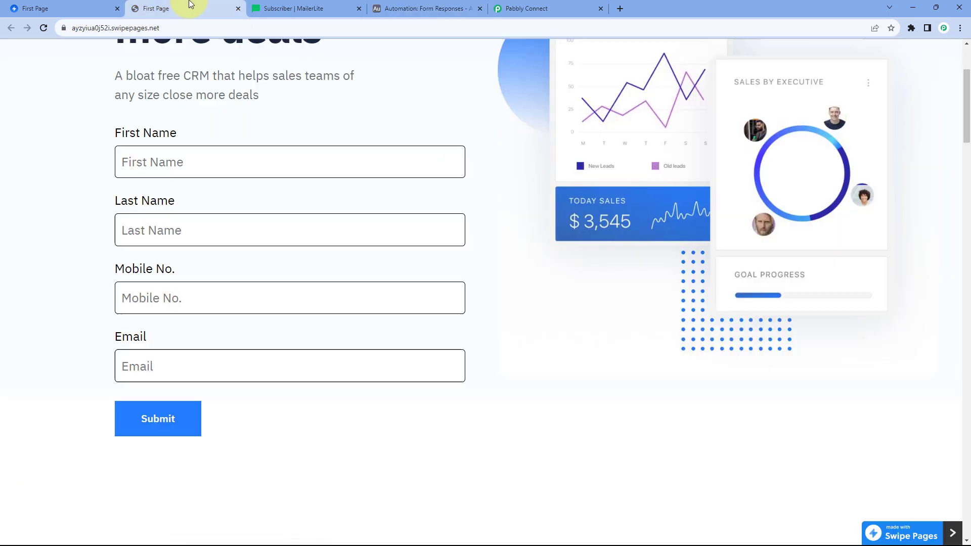
left_click(415, 4)
left_click(538, 6)
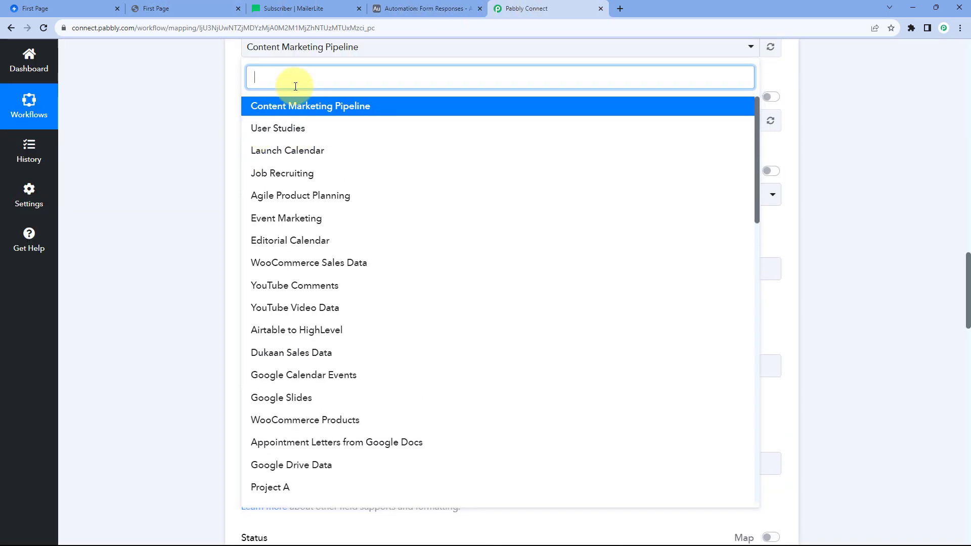
type("Au")
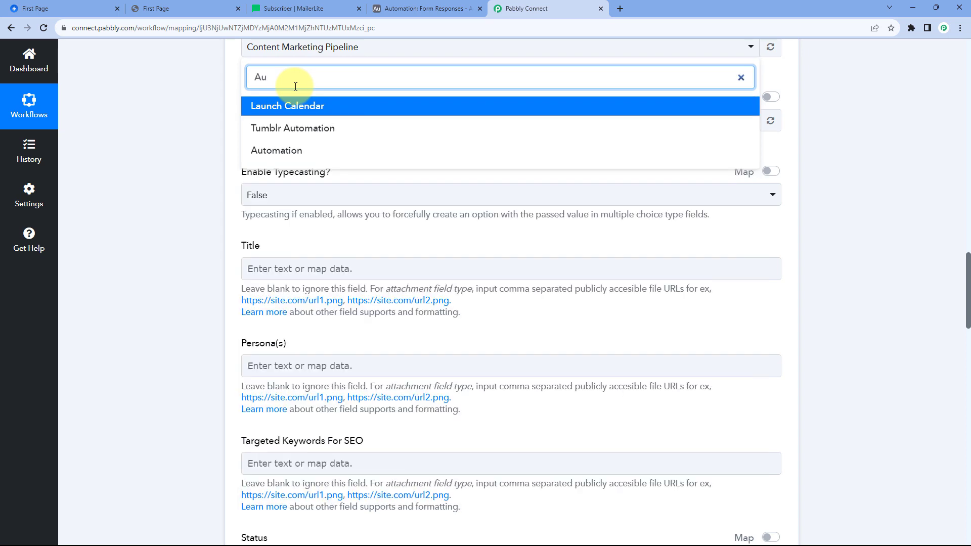
left_click(303, 151)
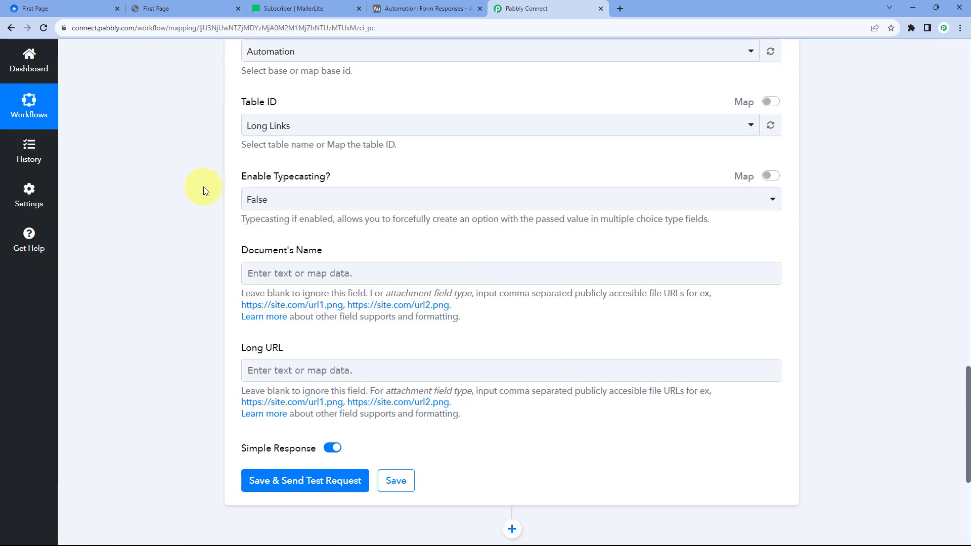
- Select the Form Responses table and leave Enable Typecasting at False
scroll(216, 174, "up", 1)
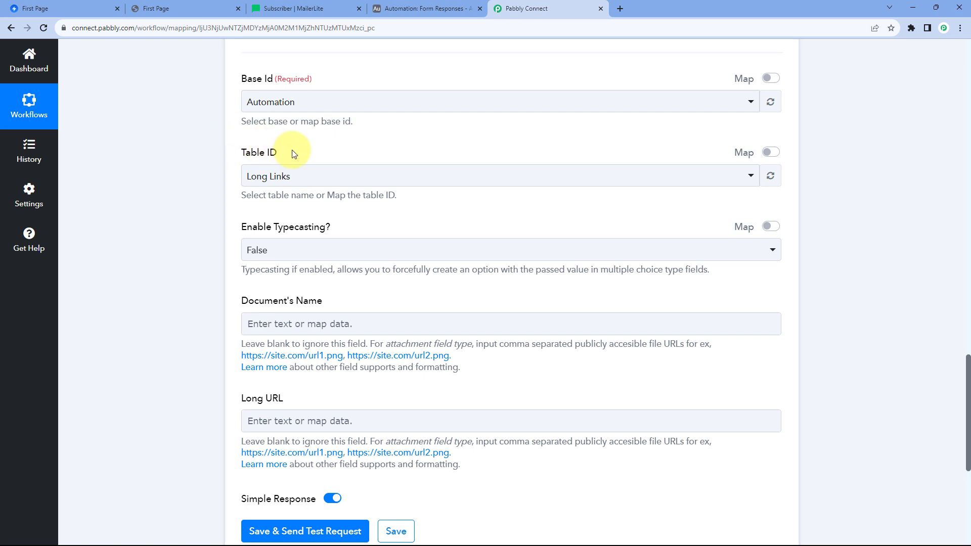
scroll(279, 151, "down", 1)
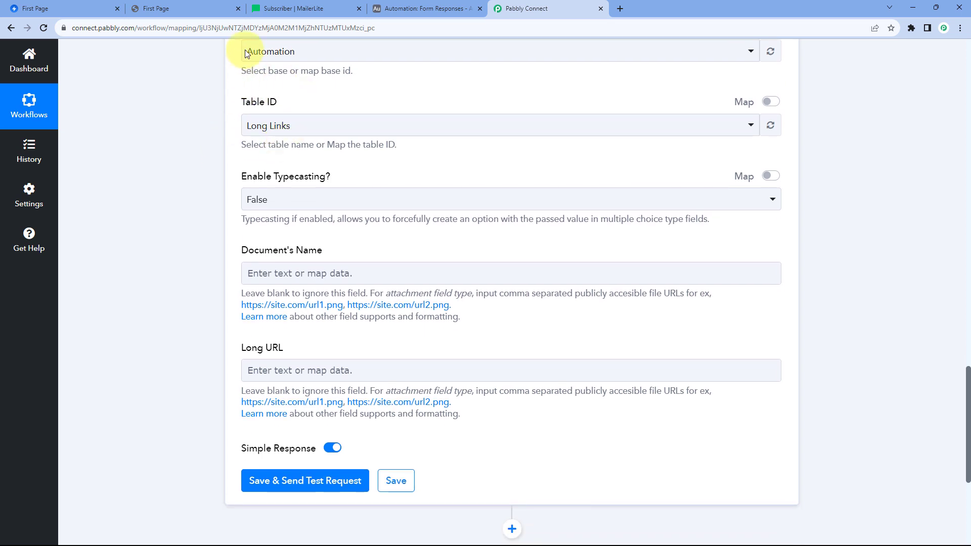
left_click(411, 4)
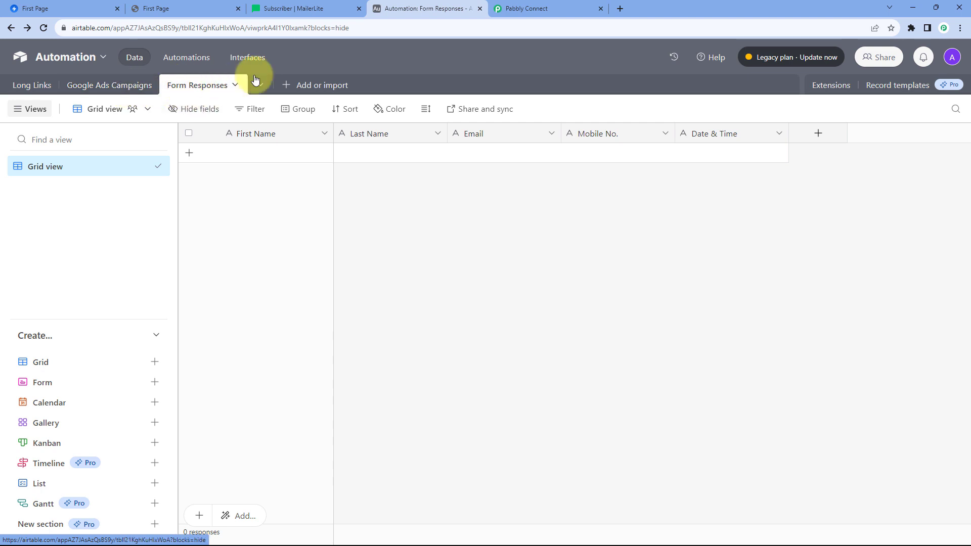
left_click(512, 8)
left_click(295, 118)
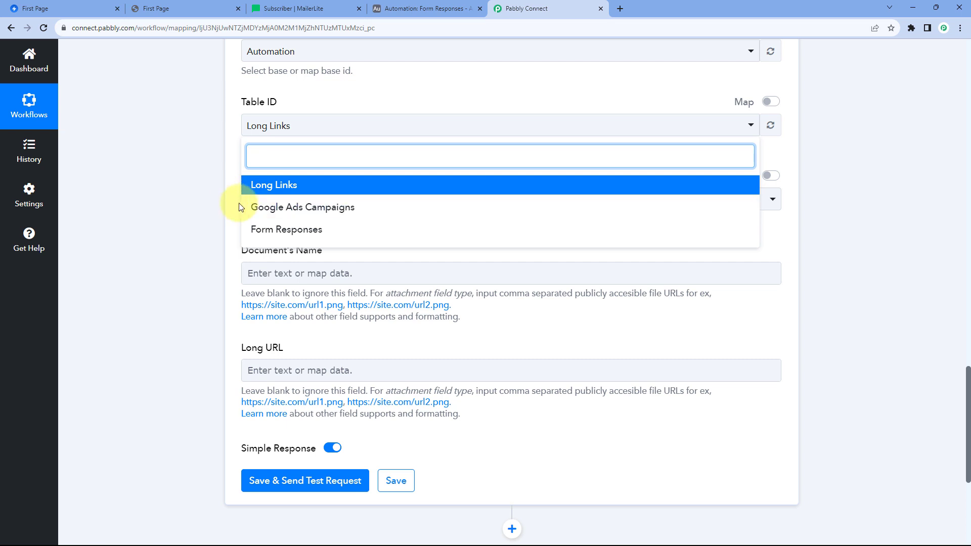
left_click(335, 230)
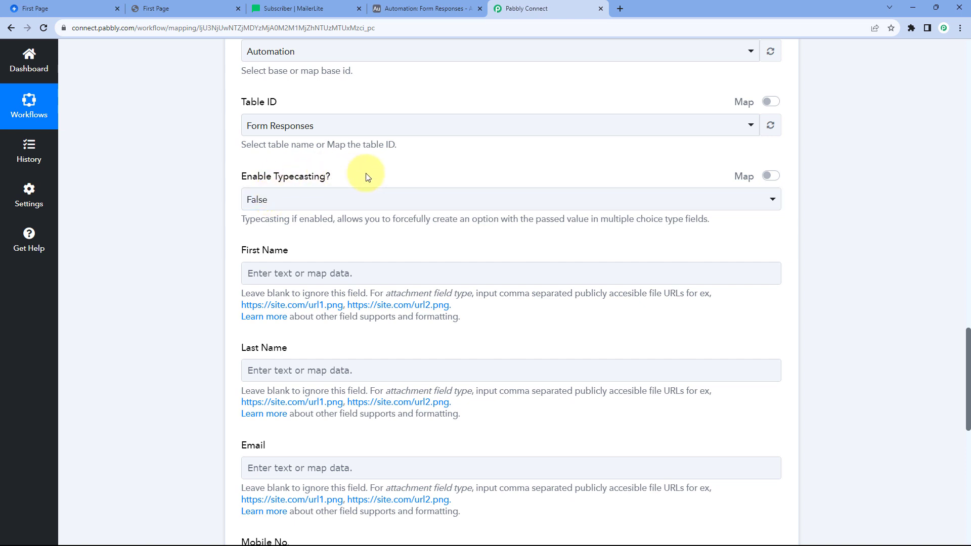
left_click(347, 198)
left_click(264, 255)
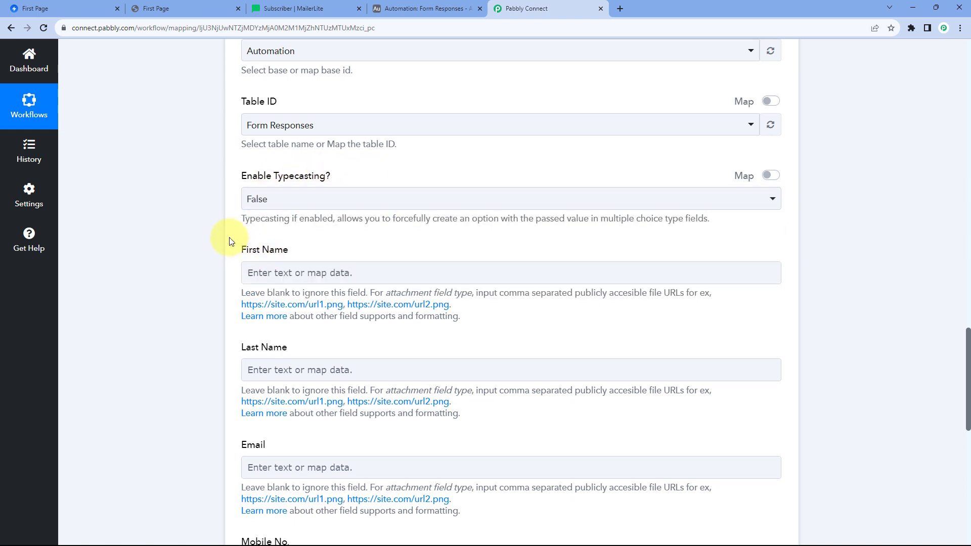
scroll(228, 238, "down", 3)
left_click(425, 9)
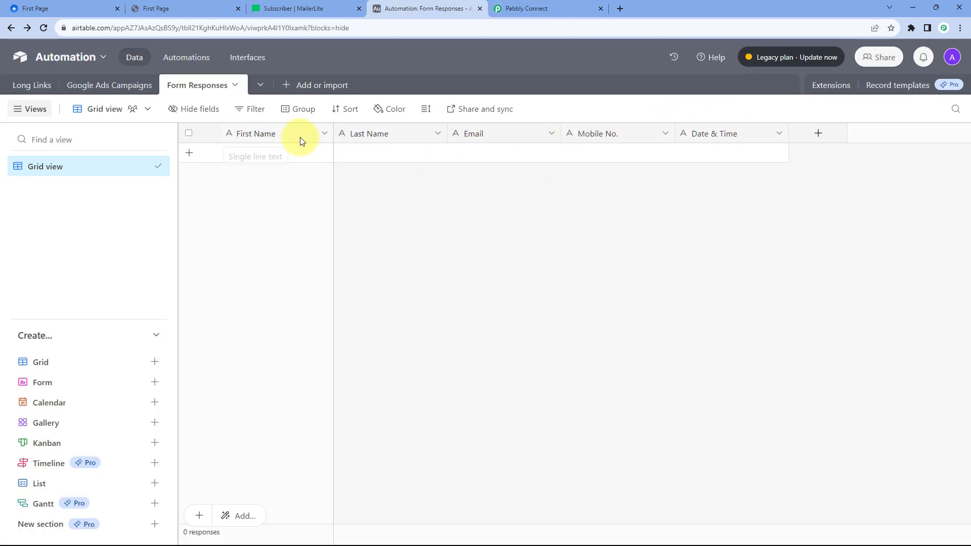
left_click(550, 7)
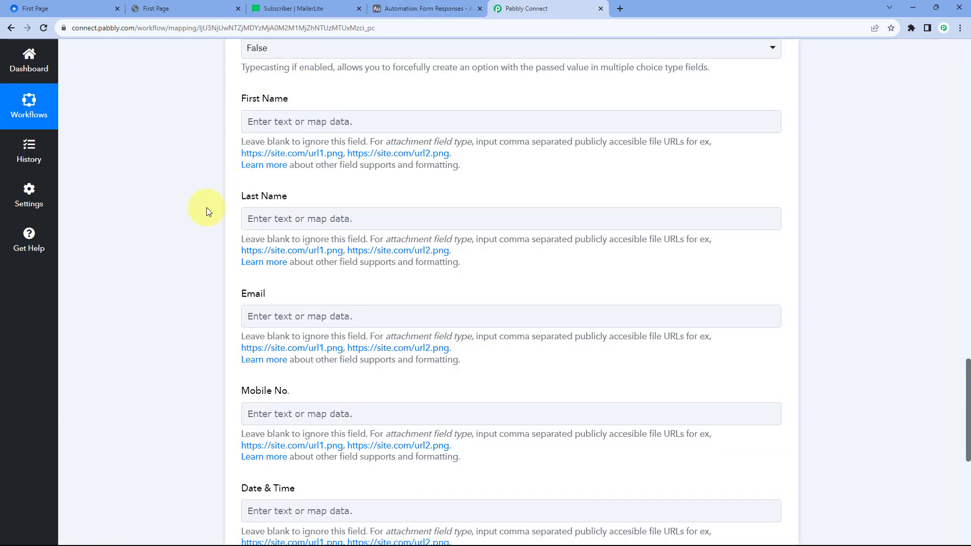
scroll(206, 212, "down", 2)
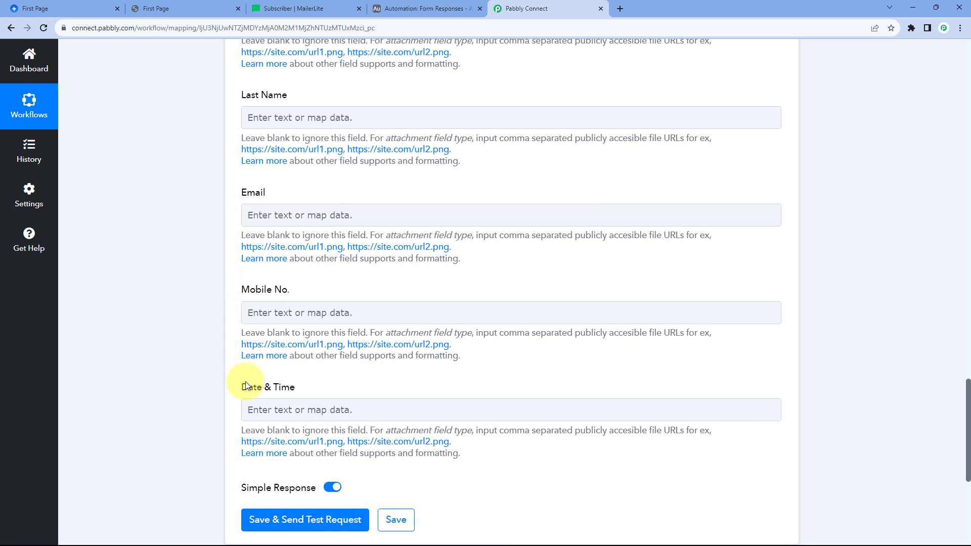
scroll(209, 302, "up", 3)
scroll(213, 268, "down", 1)
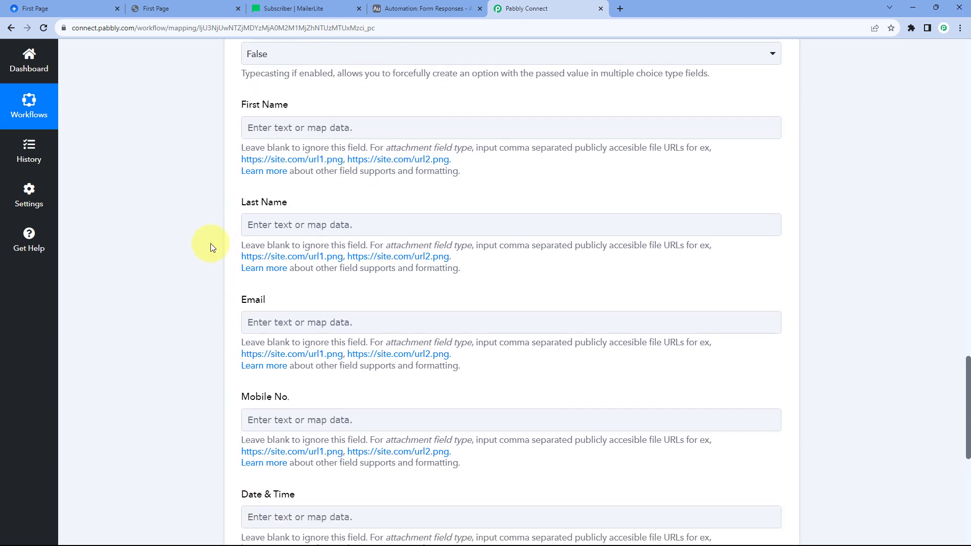
scroll(236, 214, "down", 2)
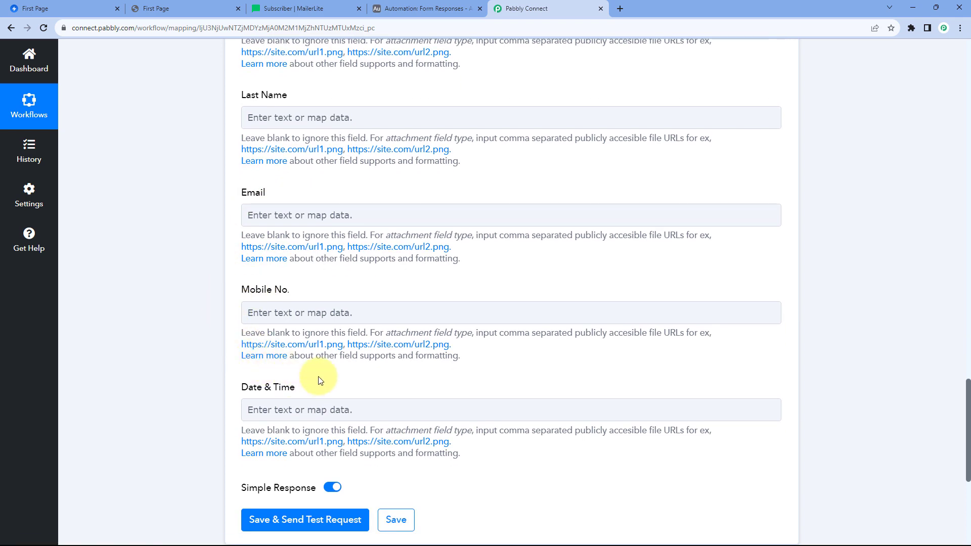
scroll(472, 191, "up", 15)
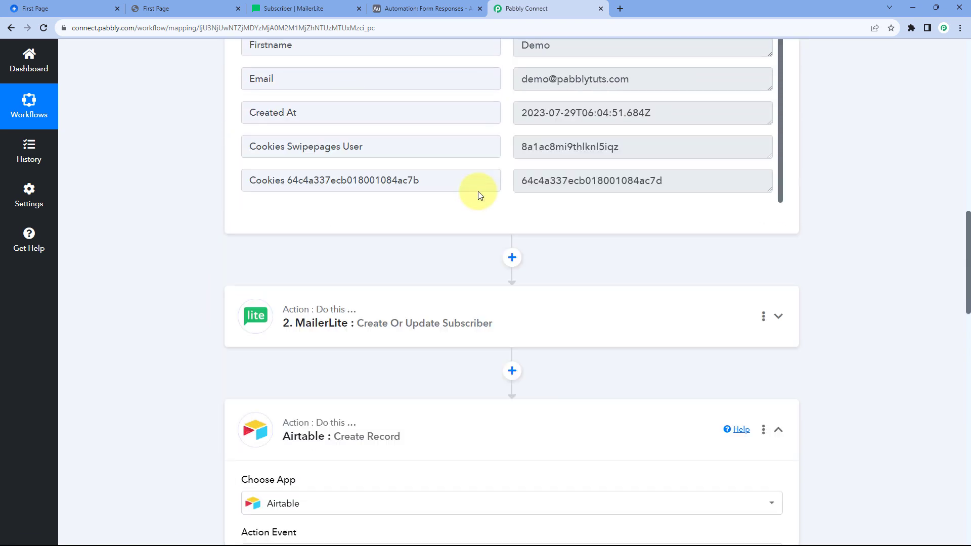
scroll(849, 256, "up", 5)
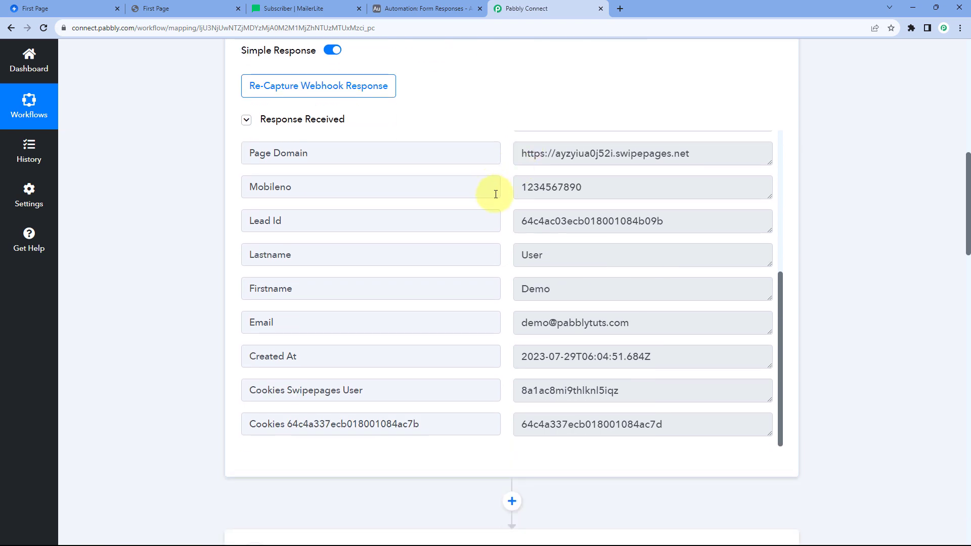
scroll(496, 197, "up", 2)
scroll(494, 210, "down", 2)
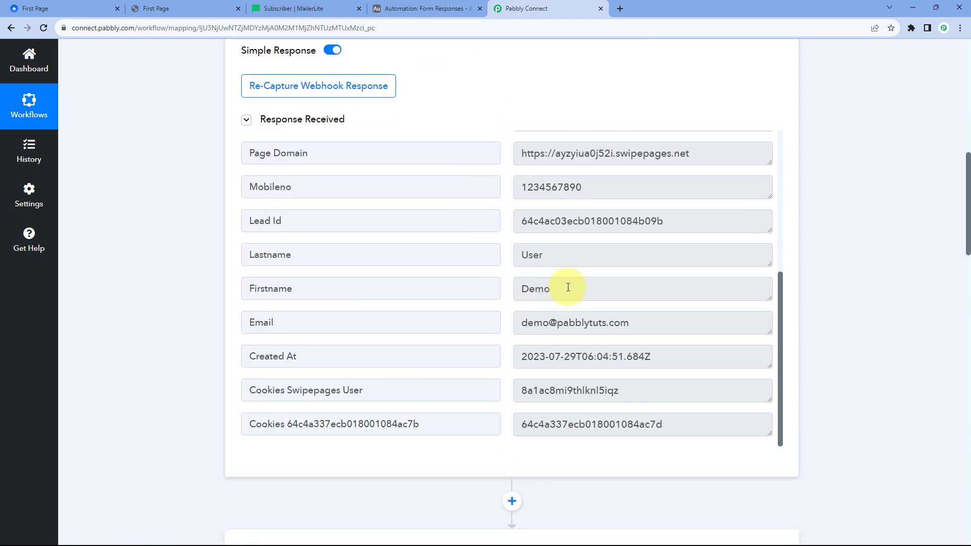
left_click_drag(567, 287, 503, 284)
left_click_drag(548, 255, 496, 255)
scroll(494, 256, "down", 2)
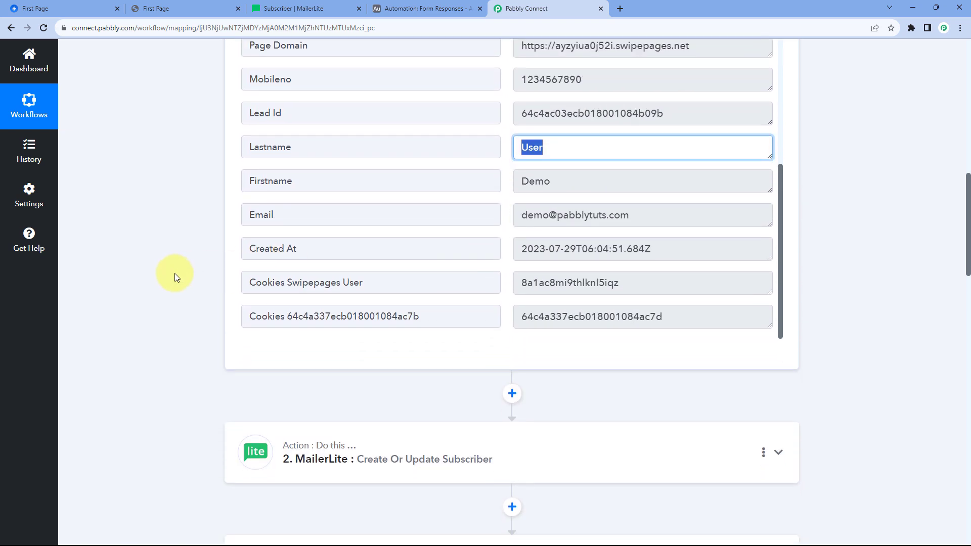
scroll(174, 273, "down", 15)
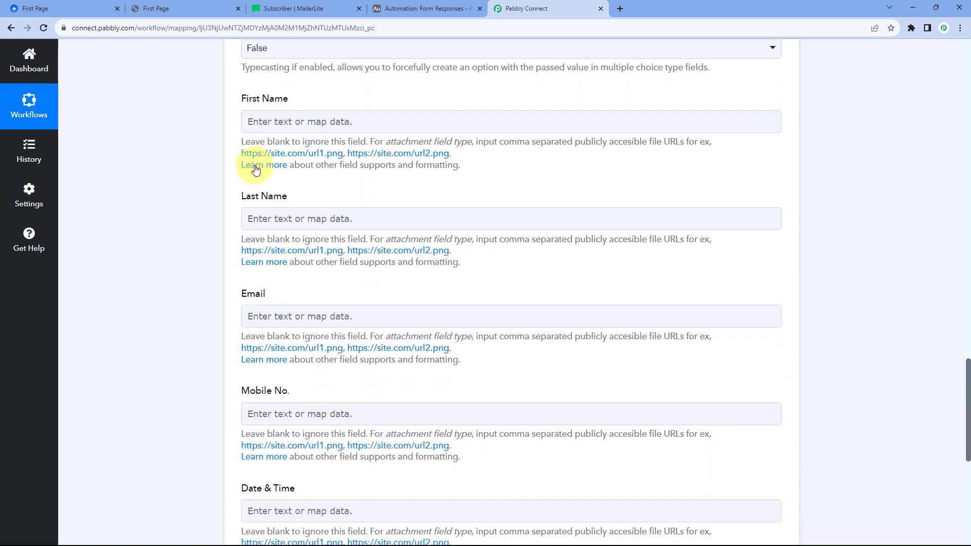
- Map Swipe Pages Firstname to First Name and Lastname to Last Name
left_click(261, 122)
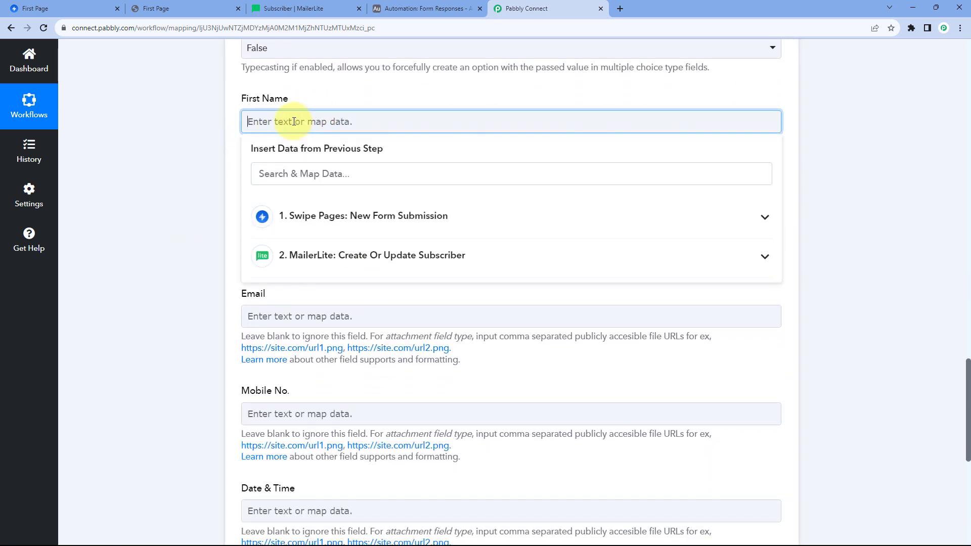
left_click(359, 218)
scroll(397, 301, "down", 3)
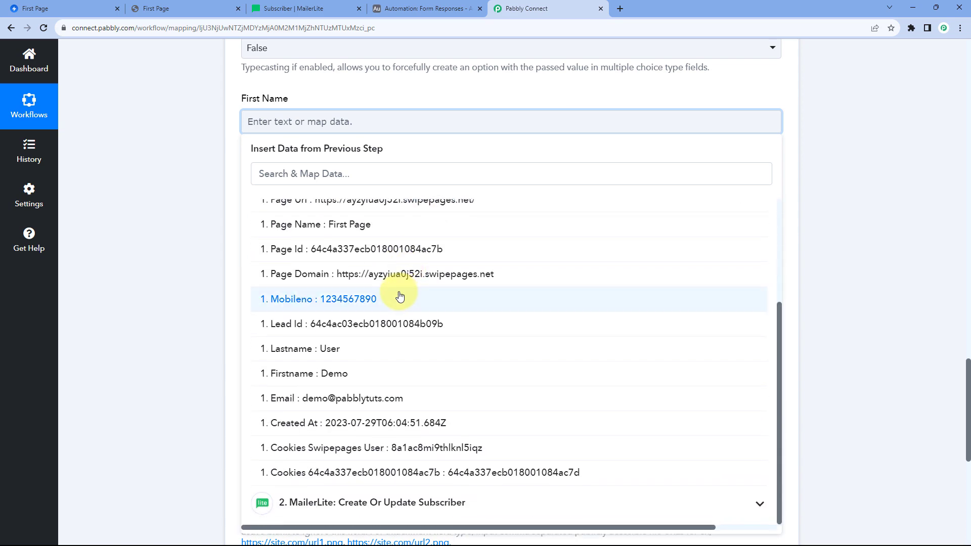
left_click(310, 374)
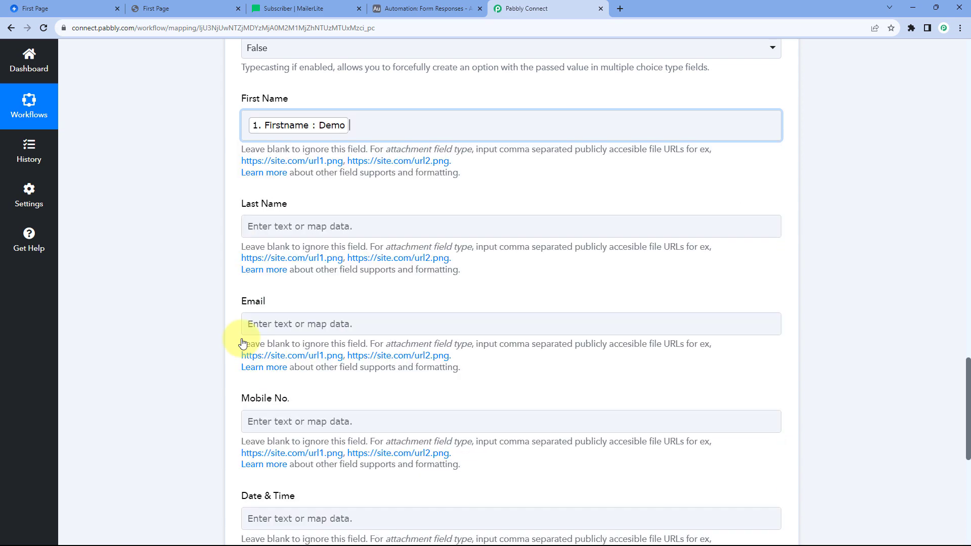
left_click(177, 194)
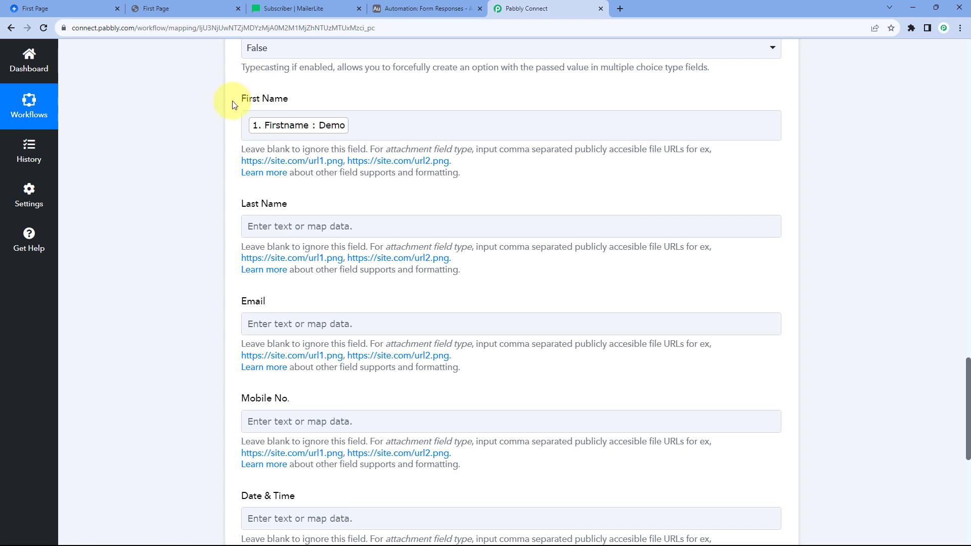
scroll(242, 117, "down", 2)
left_click(275, 125)
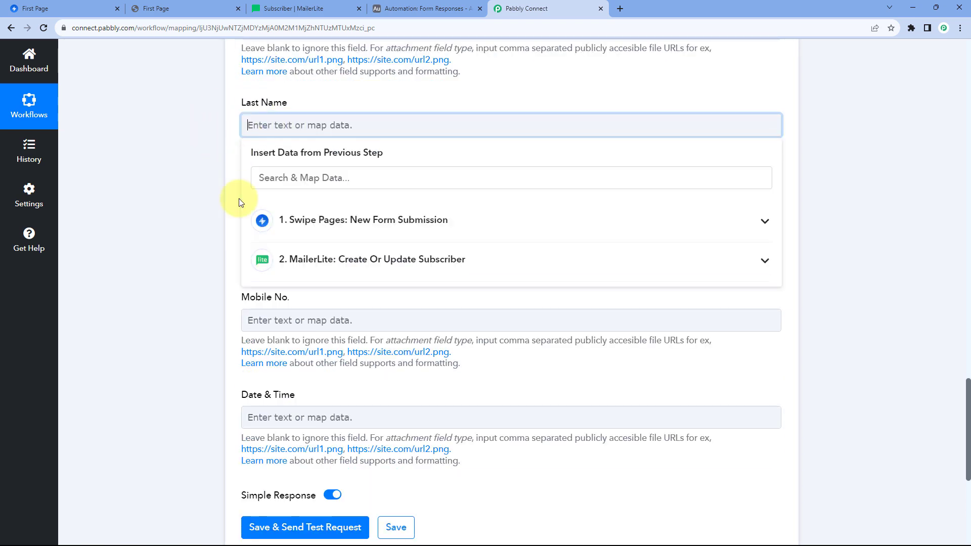
left_click(318, 235)
scroll(271, 305, "down", 5)
left_click(273, 342)
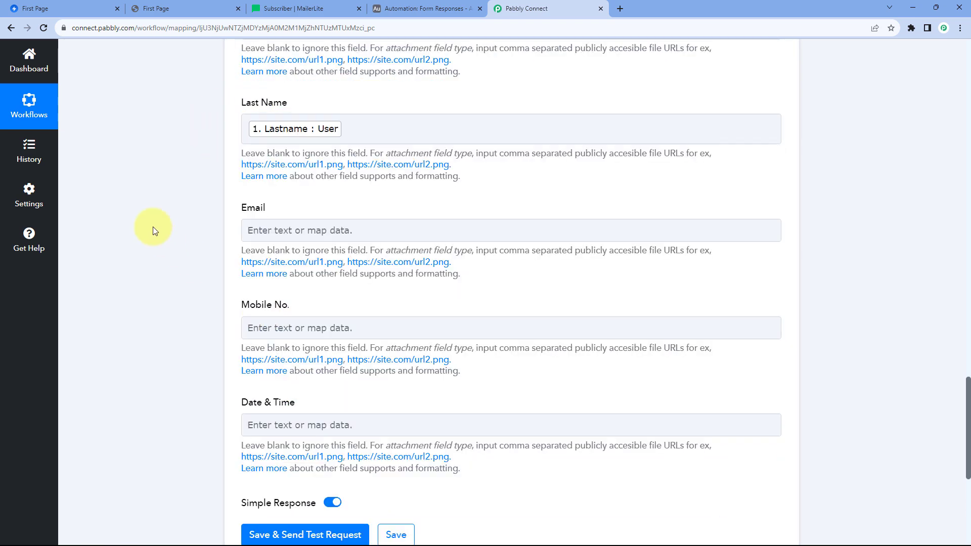
- Map the submitted Email to Email and Mobileno to Mobile No
scroll(153, 230, "down", 1)
left_click(292, 179)
left_click(304, 276)
scroll(325, 322, "down", 4)
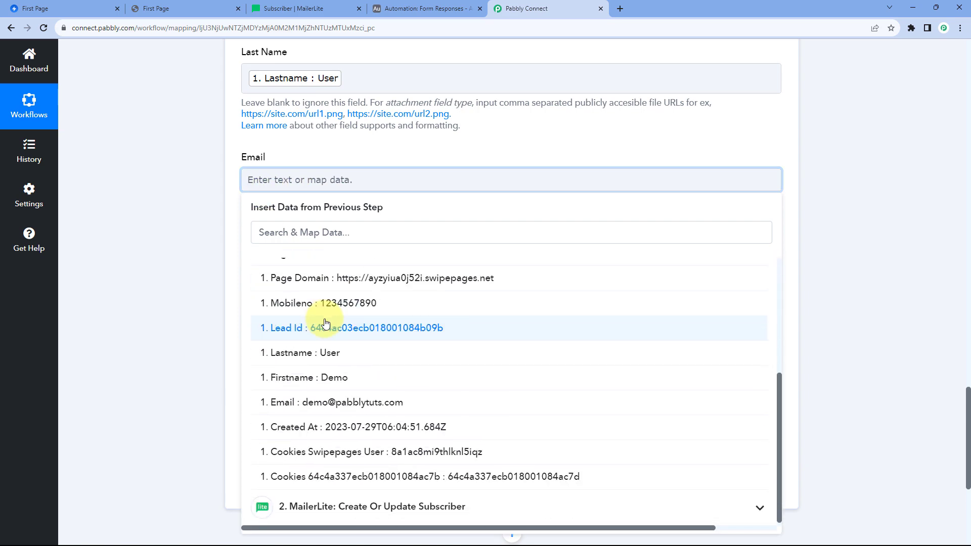
left_click(329, 401)
scroll(217, 255, "down", 2)
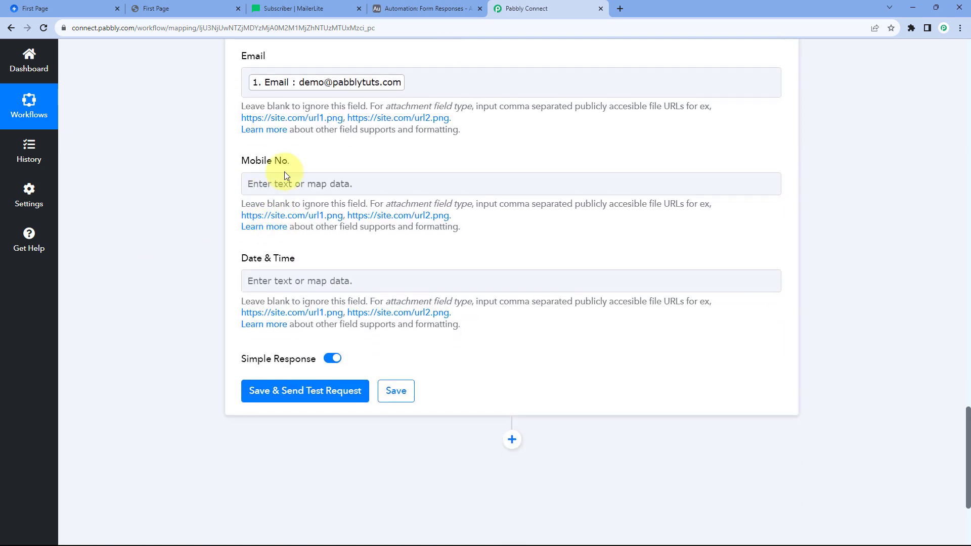
left_click(284, 183)
left_click(282, 278)
scroll(281, 333, "down", 4)
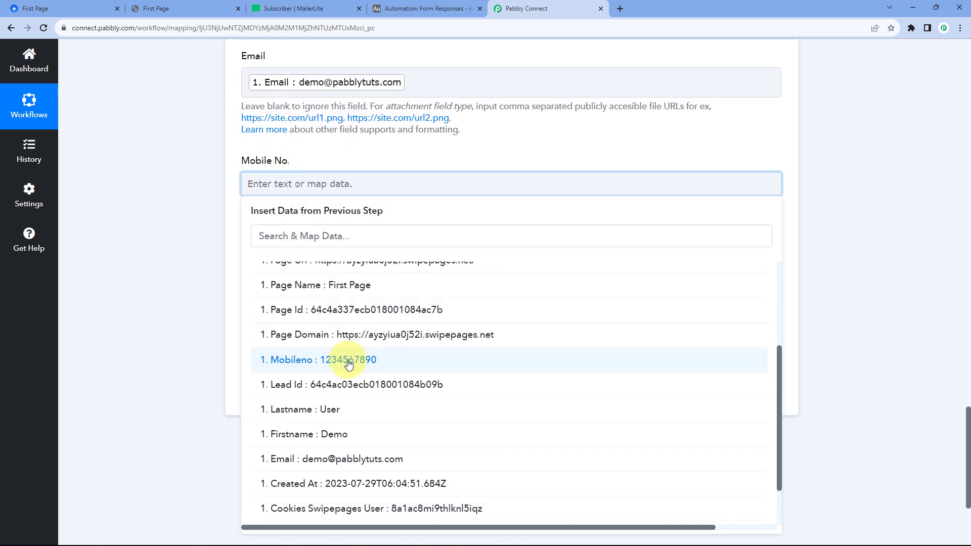
left_click(348, 363)
- Map the submission's Created At timestamp to the Date & Time field
scroll(143, 194, "down", 2)
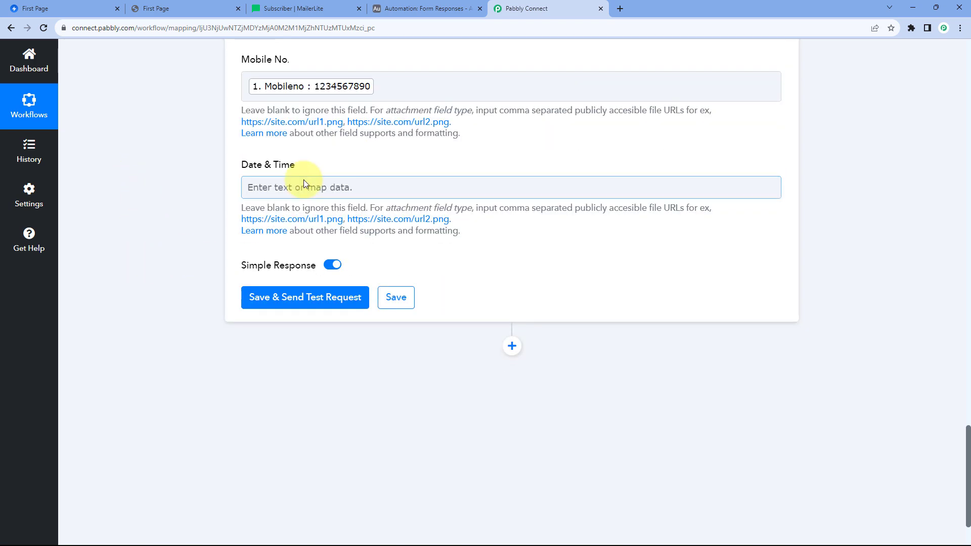
left_click(304, 183)
left_click(313, 290)
scroll(359, 283, "down", 2)
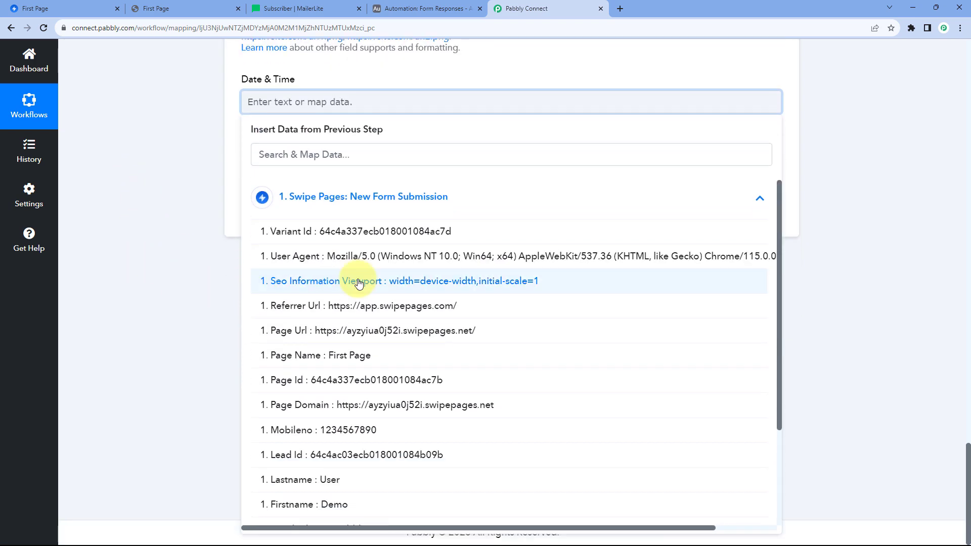
scroll(369, 364, "down", 3)
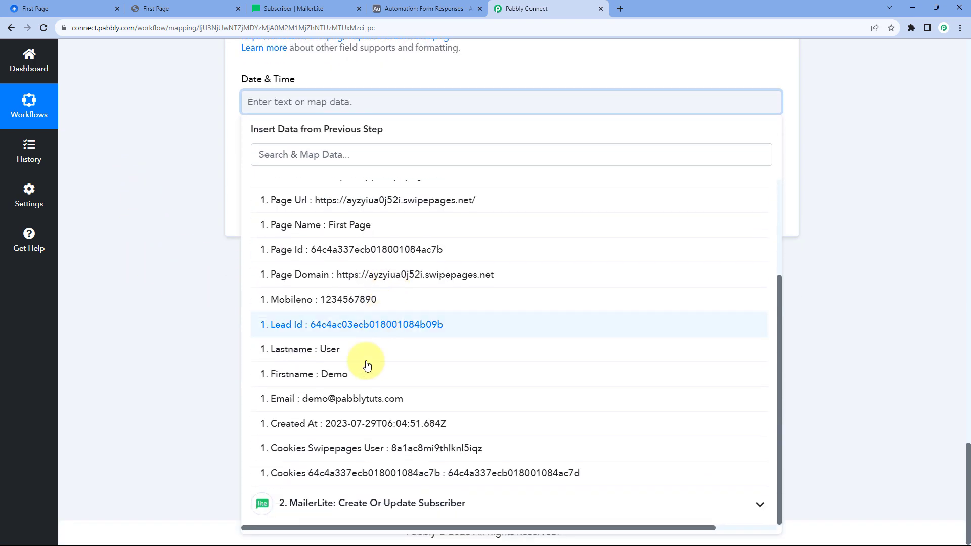
left_click(329, 427)
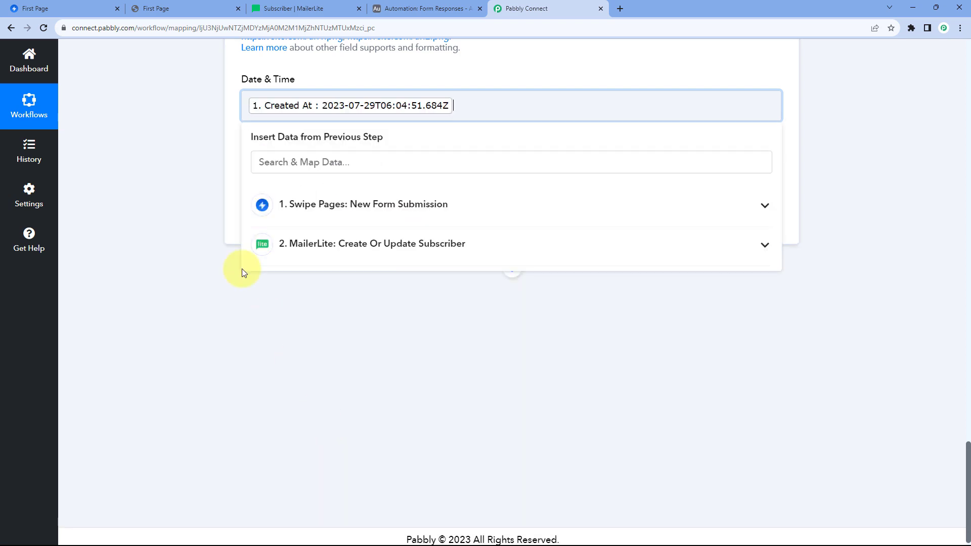
left_click(197, 157)
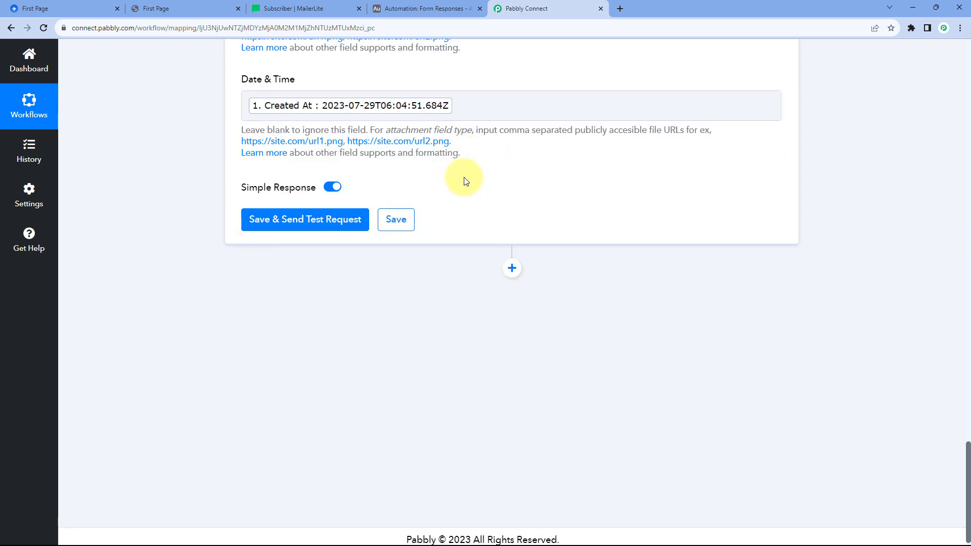
scroll(481, 193, "up", 5)
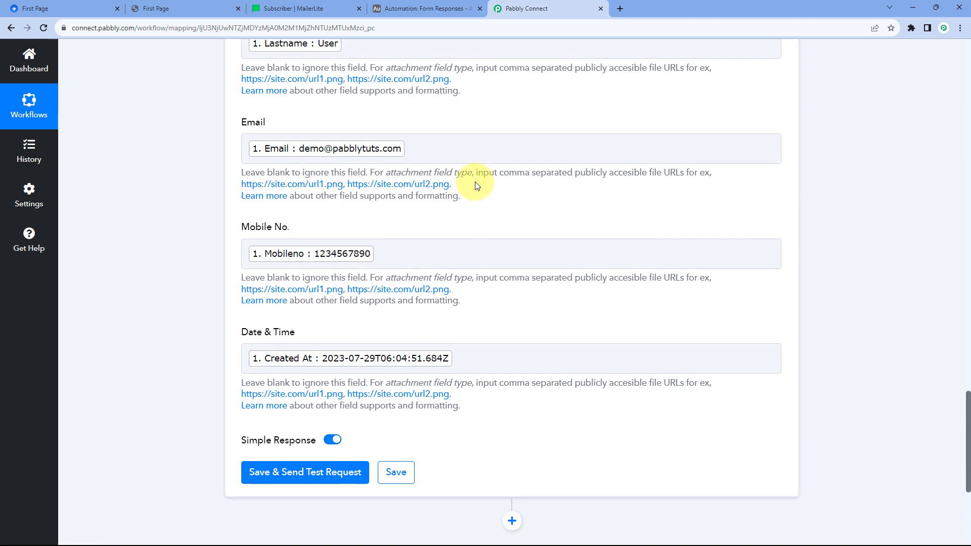
scroll(470, 199, "up", 6)
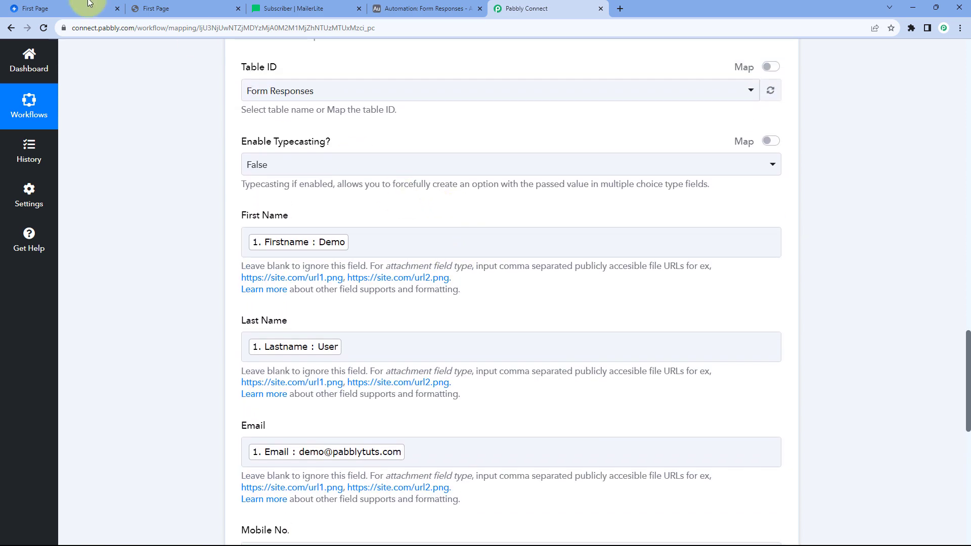
- Compare the Swipe Pages signup form with the still-empty Airtable Form Responses table
left_click(183, 7)
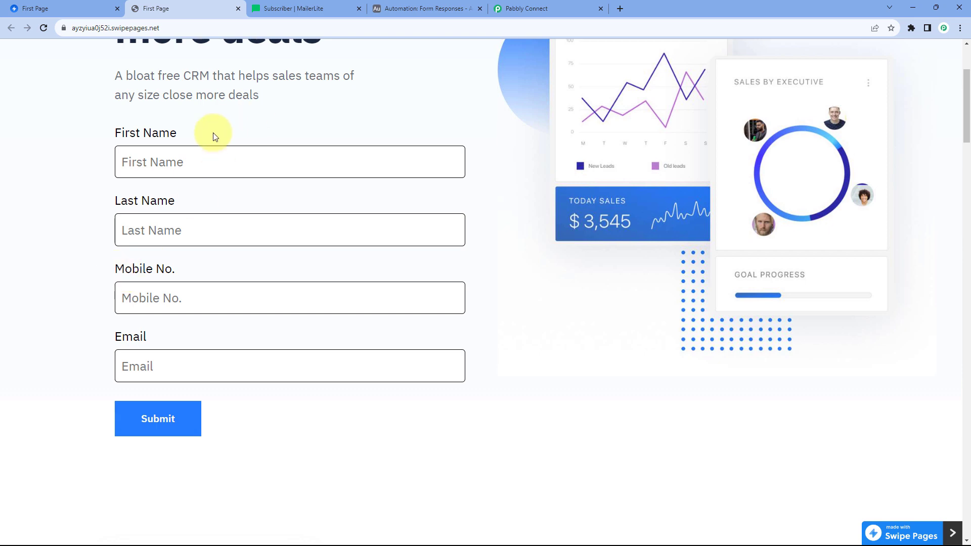
left_click(424, 8)
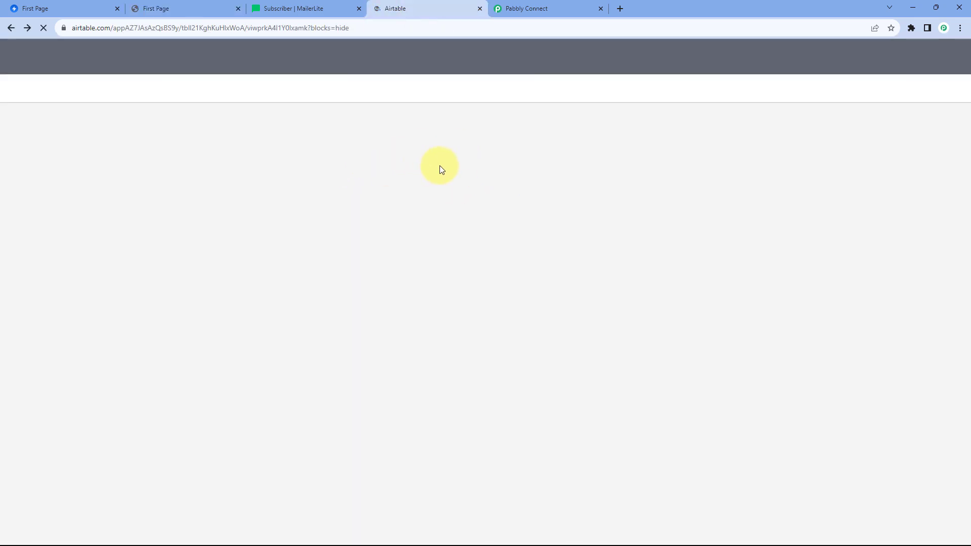
left_click(186, 8)
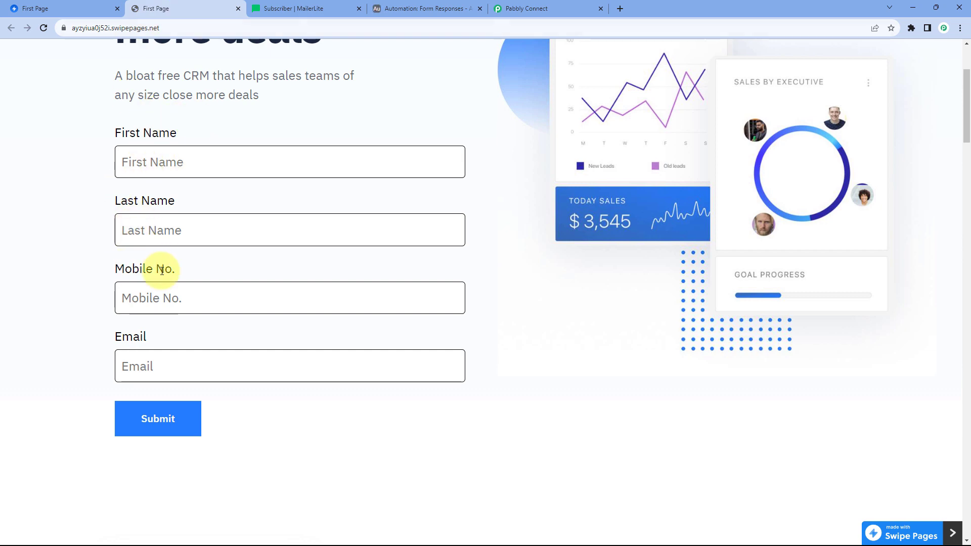
left_click(402, 8)
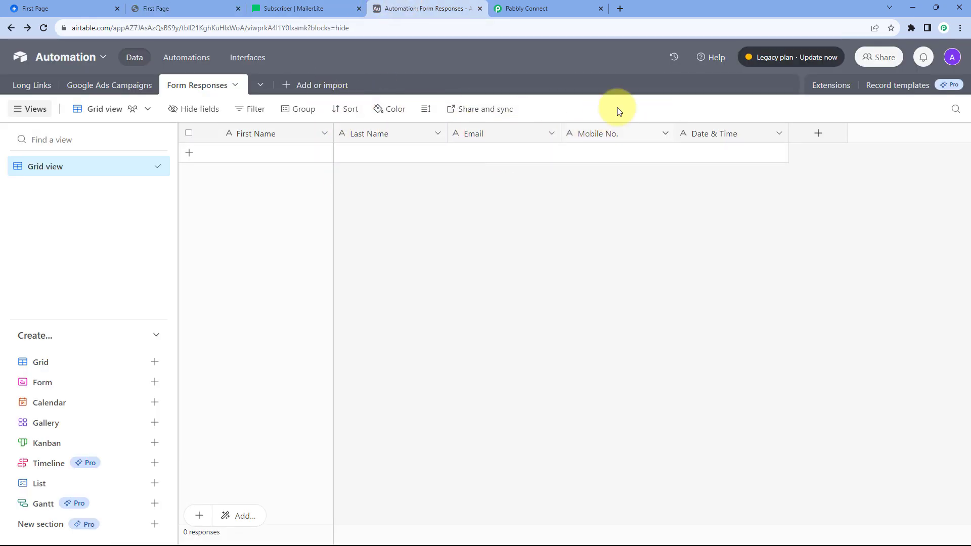
- Save the Airtable step, send a test request, and review the created record in the response
left_click(575, 3)
scroll(217, 172, "down", 3)
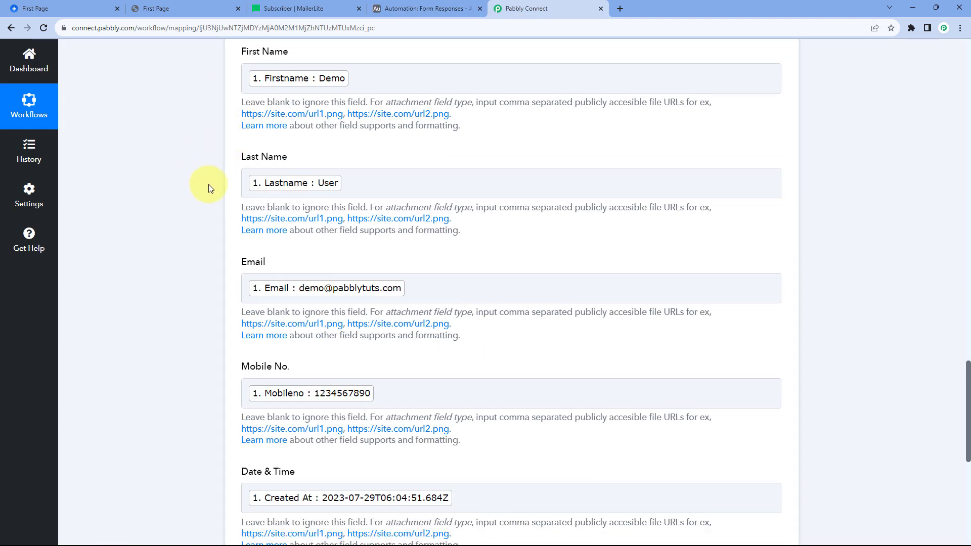
scroll(209, 188, "down", 3)
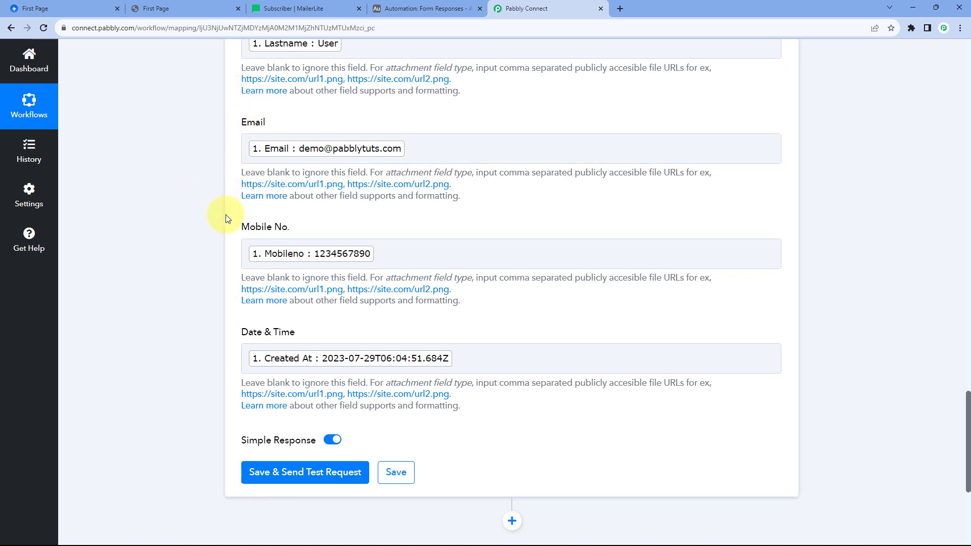
scroll(221, 237, "down", 2)
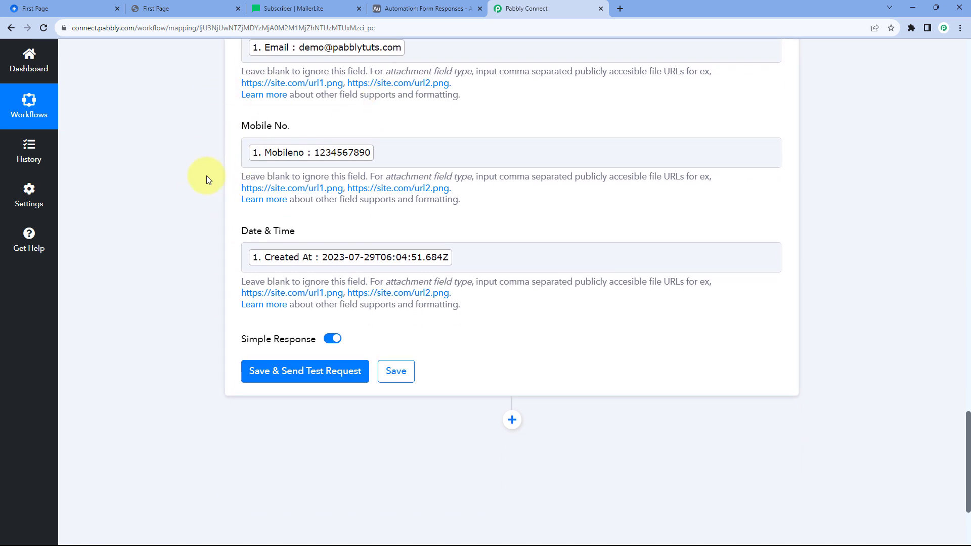
scroll(207, 180, "down", 2)
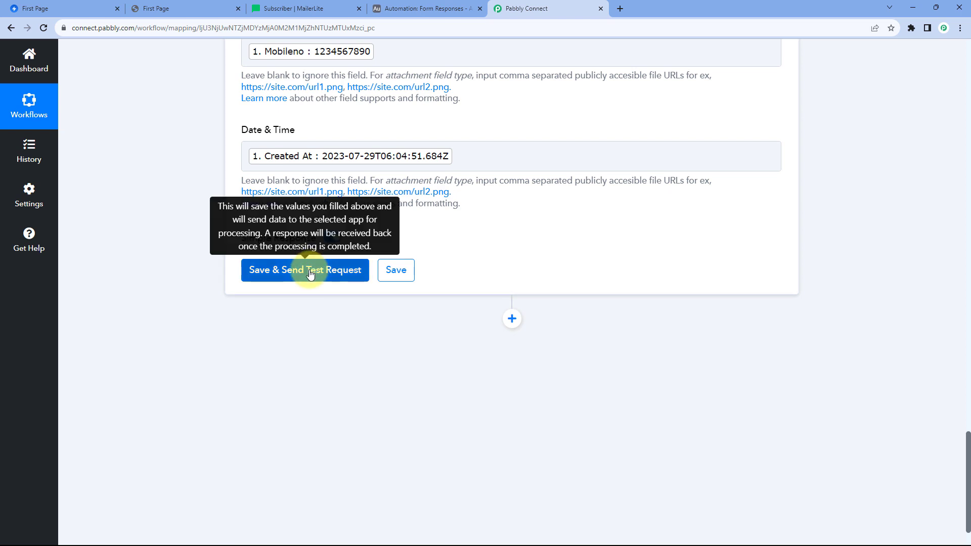
left_click(311, 274)
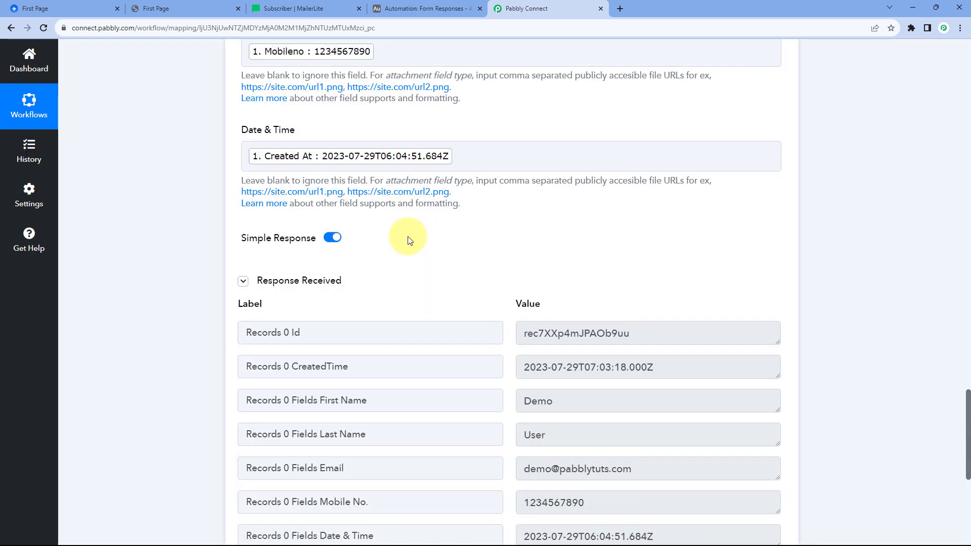
scroll(399, 233, "down", 2)
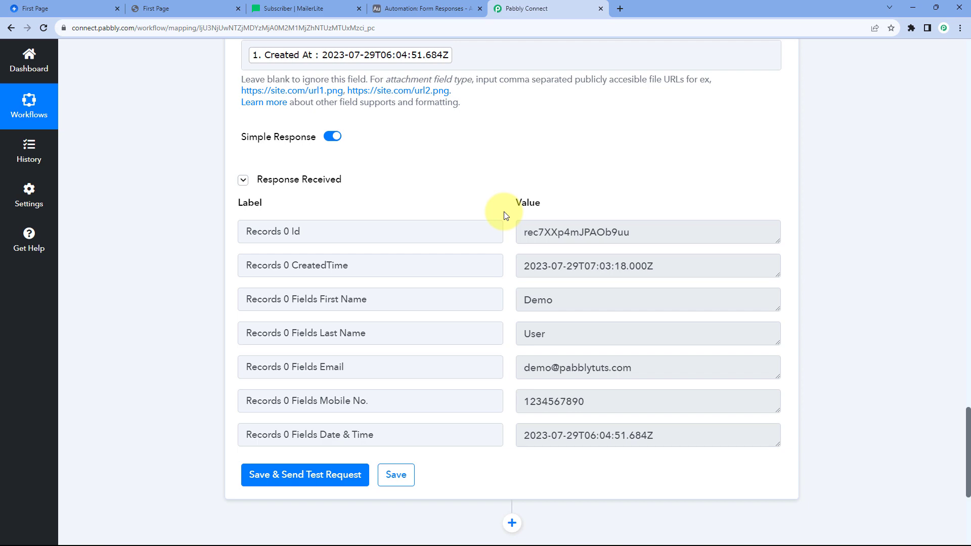
scroll(506, 215, "up", 10)
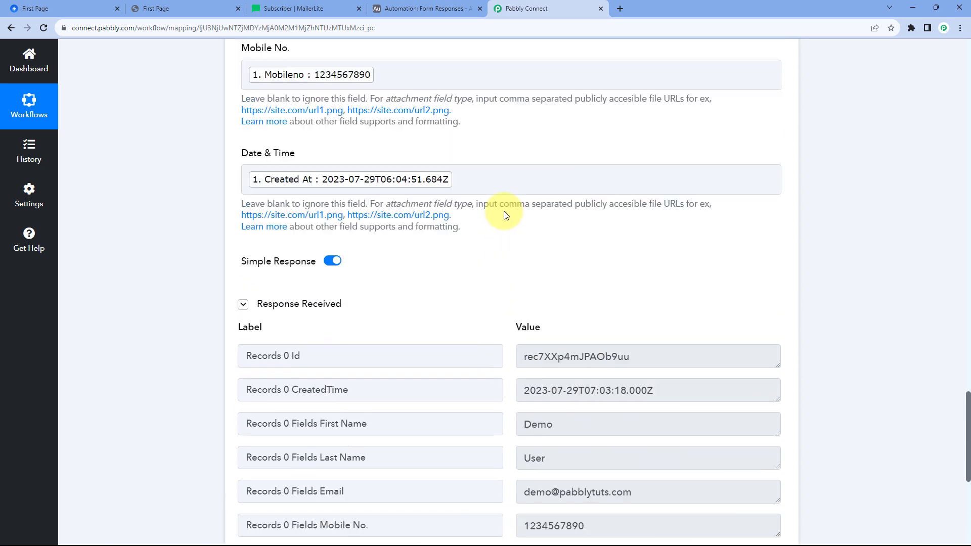
scroll(394, 197, "down", 1)
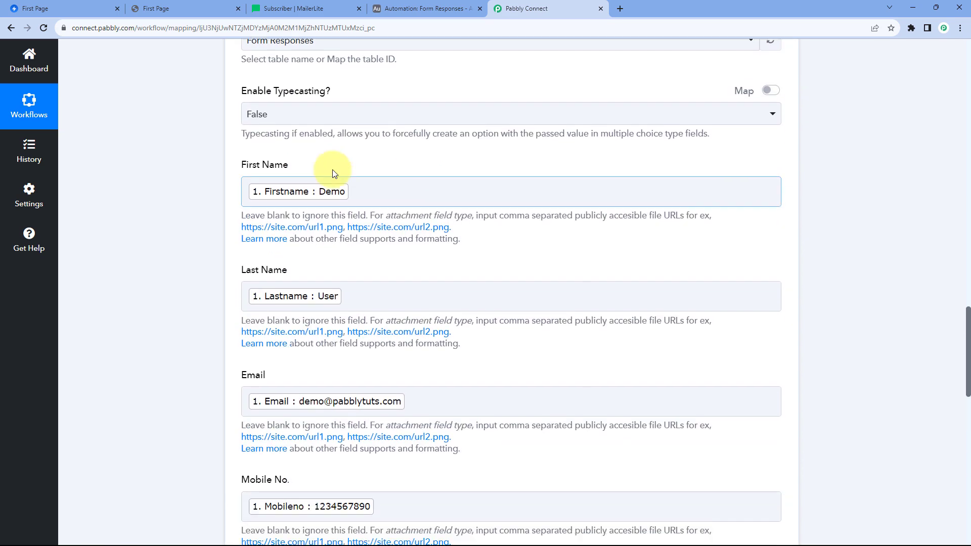
- Cross-check the test record's values against the Swipe Pages signup form
left_click(196, 9)
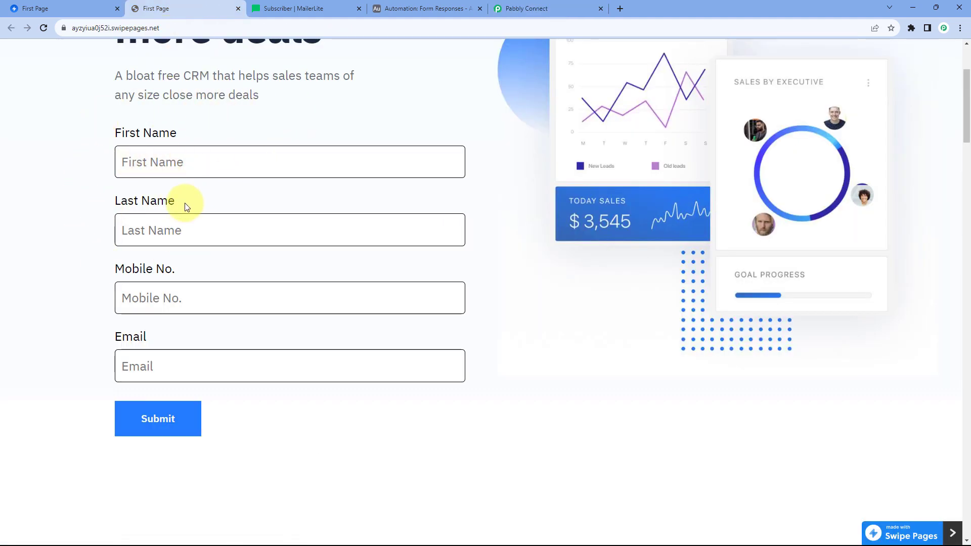
left_click(536, 8)
scroll(437, 183, "down", 9)
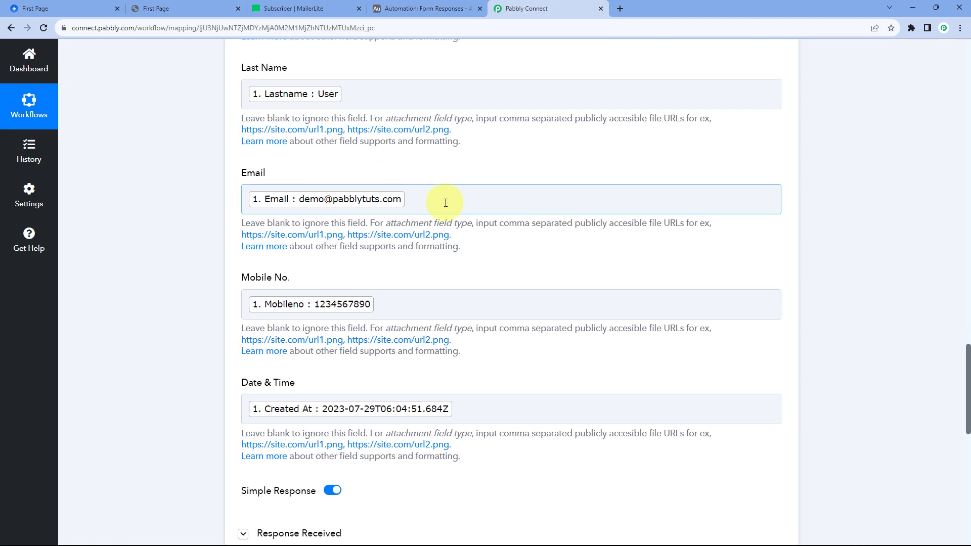
scroll(446, 205, "up", 5)
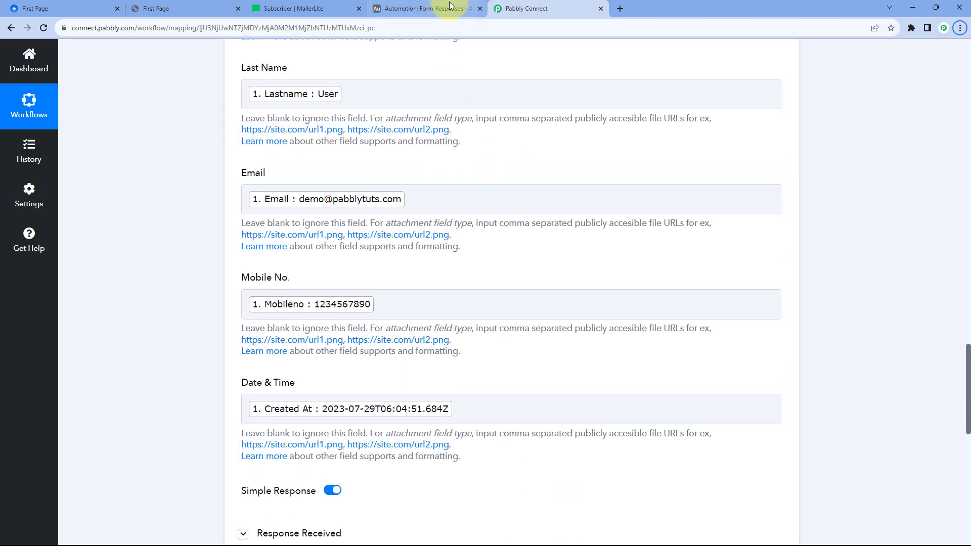
left_click(430, 8)
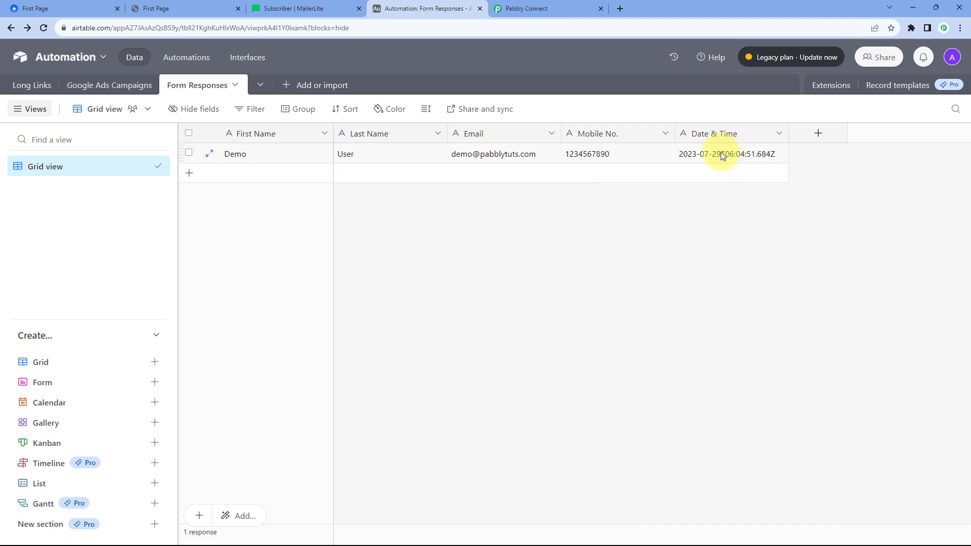
left_click(537, 6)
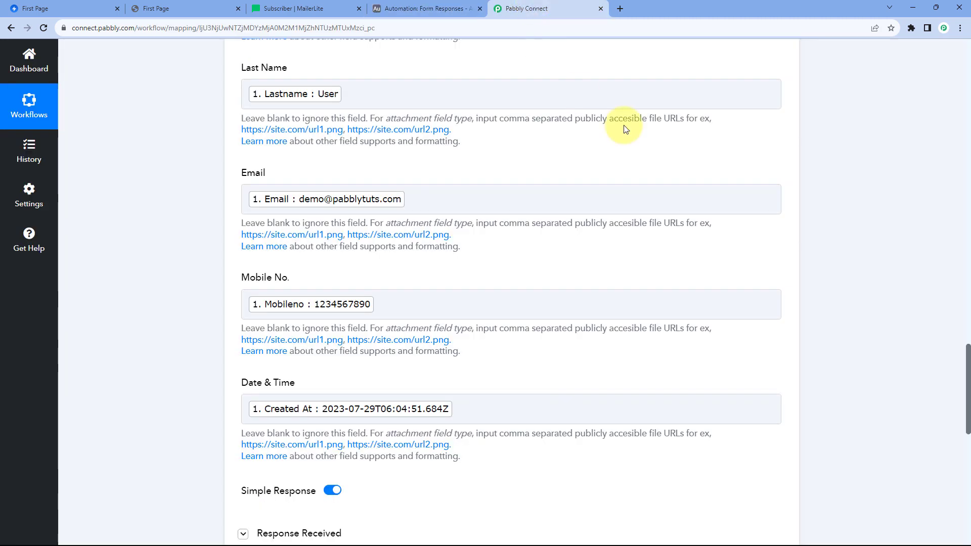
- Collapse the trigger step so all three workflow steps show, then bring up the Swipe Pages form
scroll(850, 215, "up", 10)
scroll(793, 194, "up", 12)
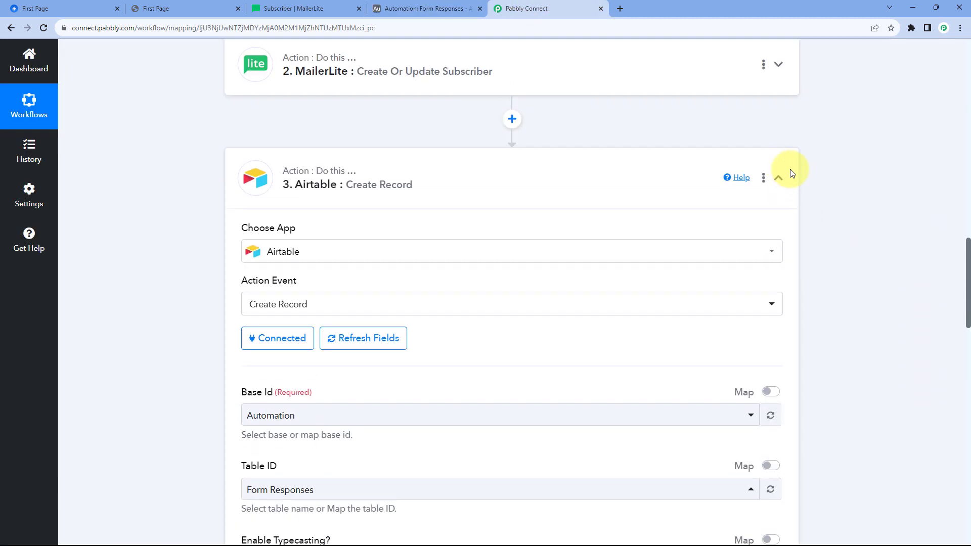
scroll(814, 190, "up", 10)
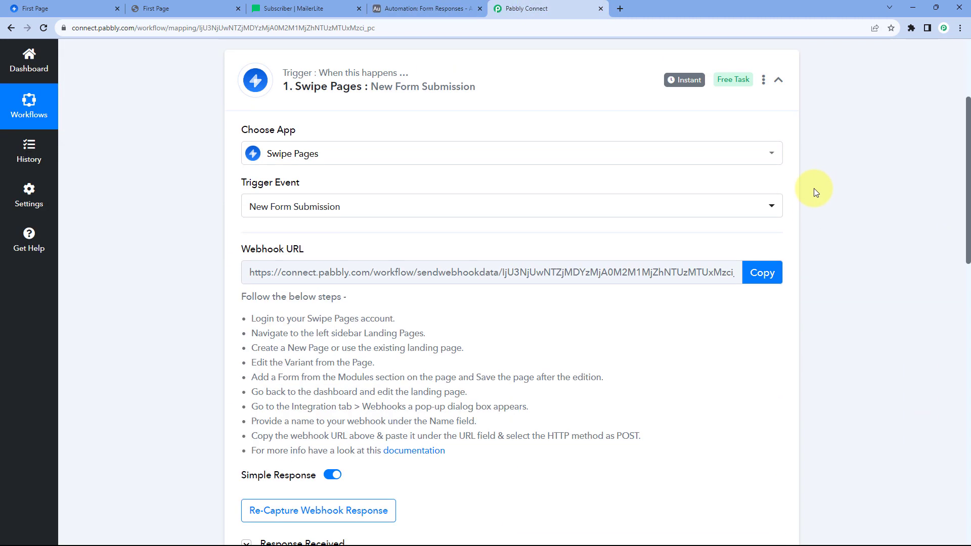
left_click(778, 212)
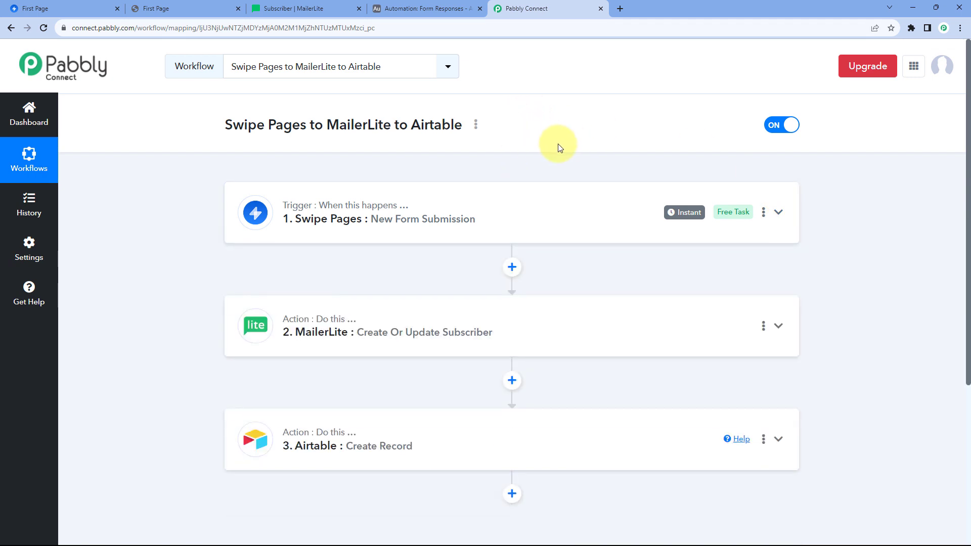
left_click(157, 9)
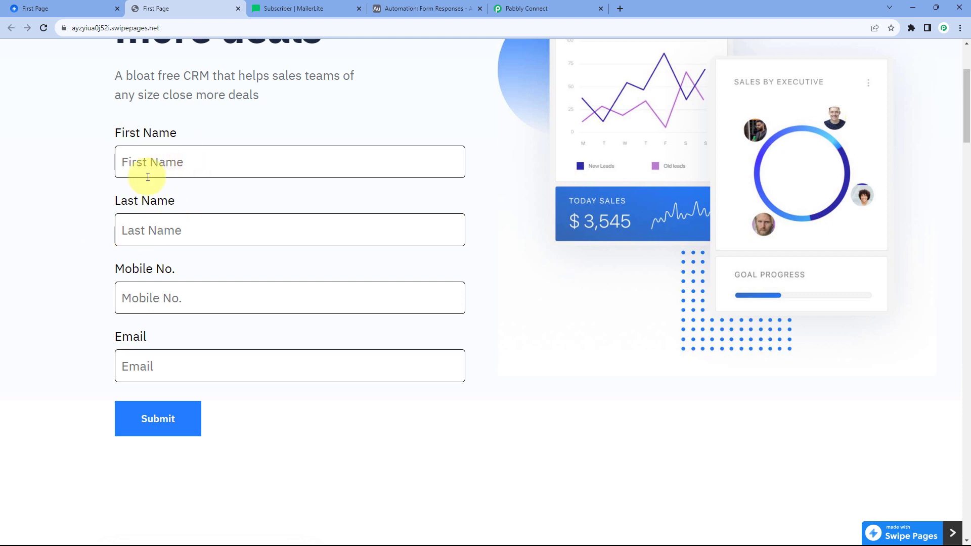
- Check the Airtable Form Responses table and MailerLite's Subscribers list, then return to Pabbly Connect
left_click(405, 9)
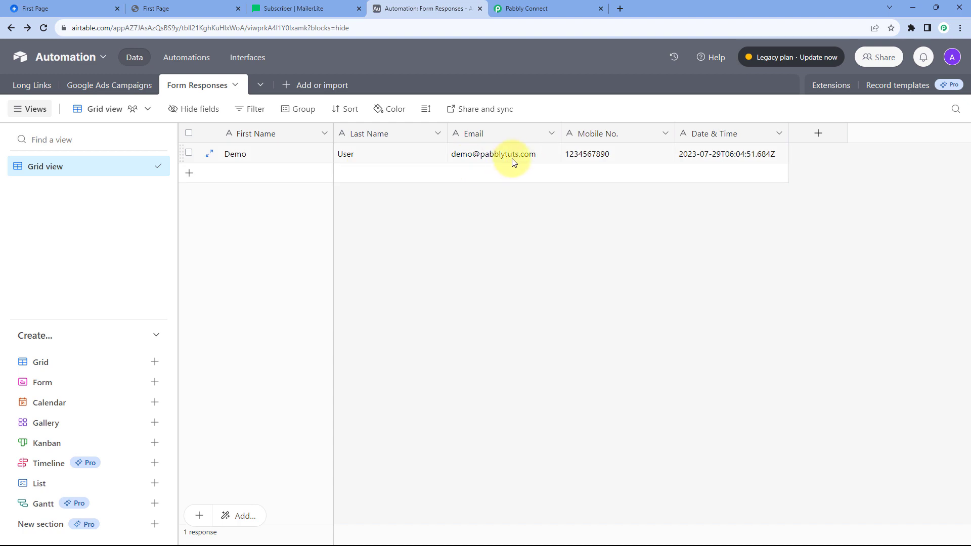
left_click(321, 5)
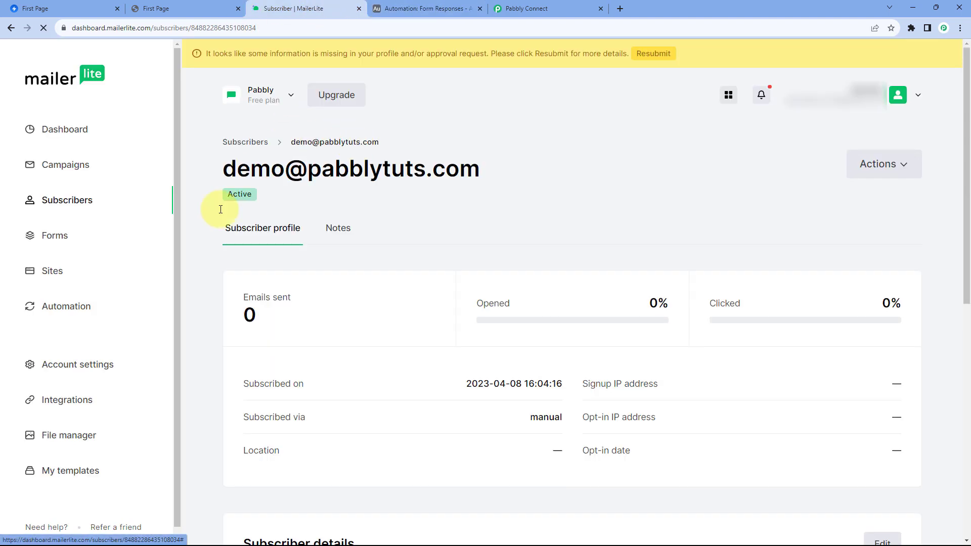
left_click(245, 142)
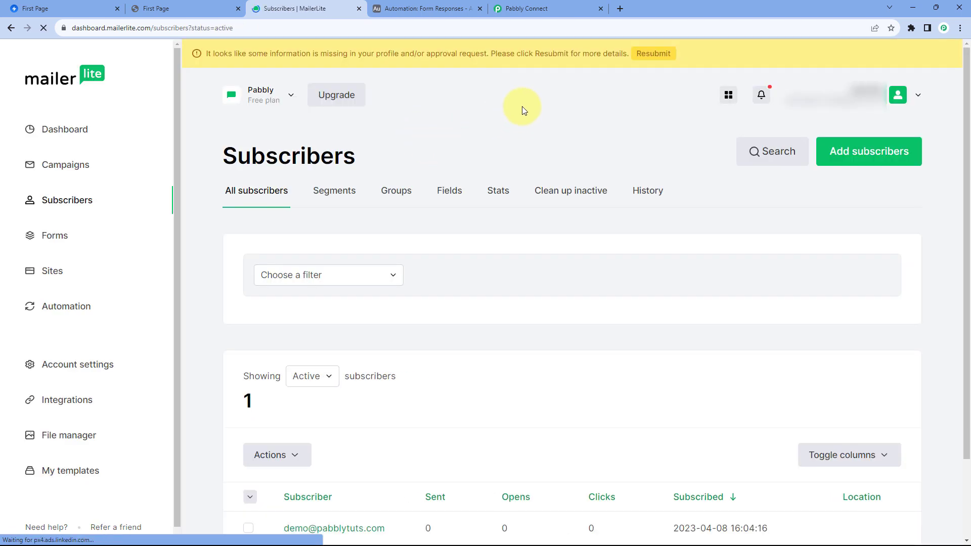
left_click(521, 8)
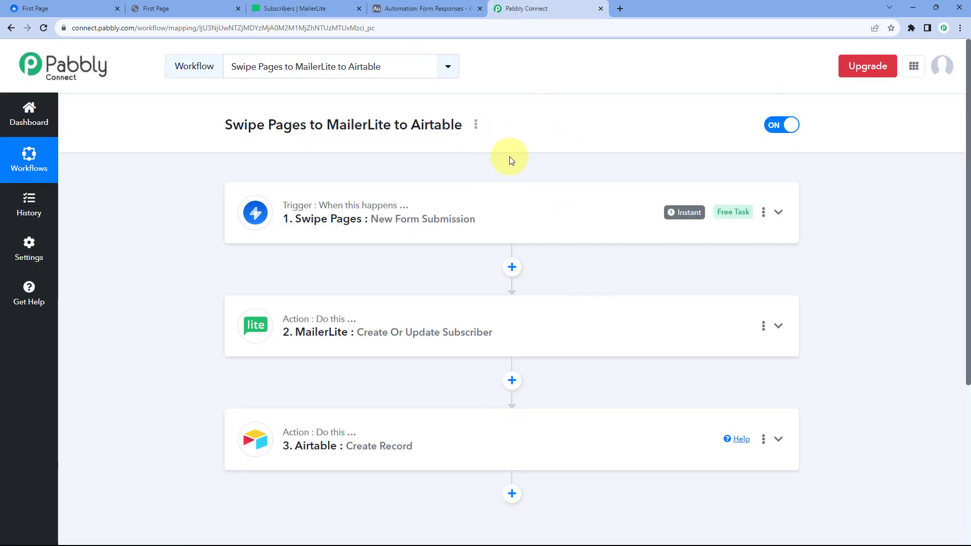
- Submit the Swipe Pages form with first name Test, last name User, a mobile number and e-mail
left_click(196, 8)
left_click(198, 167)
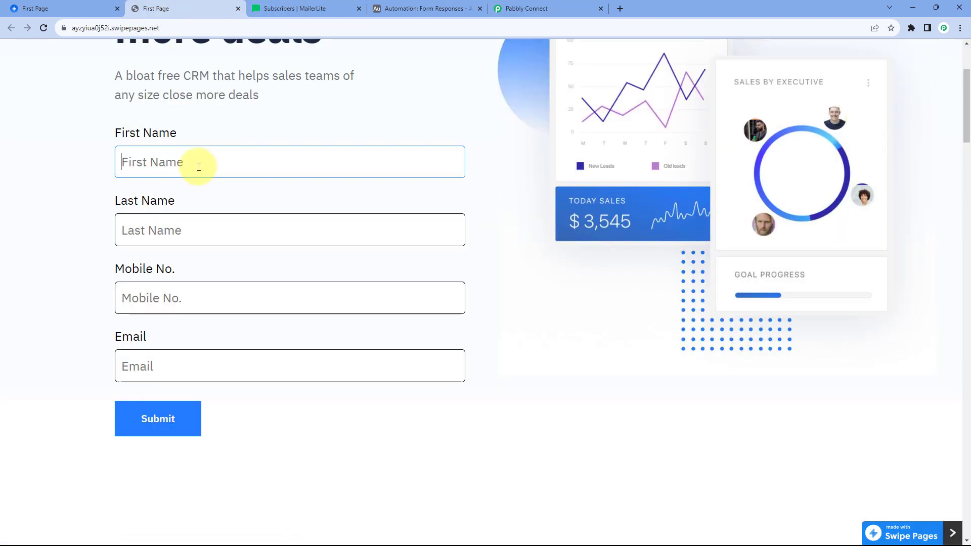
type("Test")
key("Tab")
type("Use")
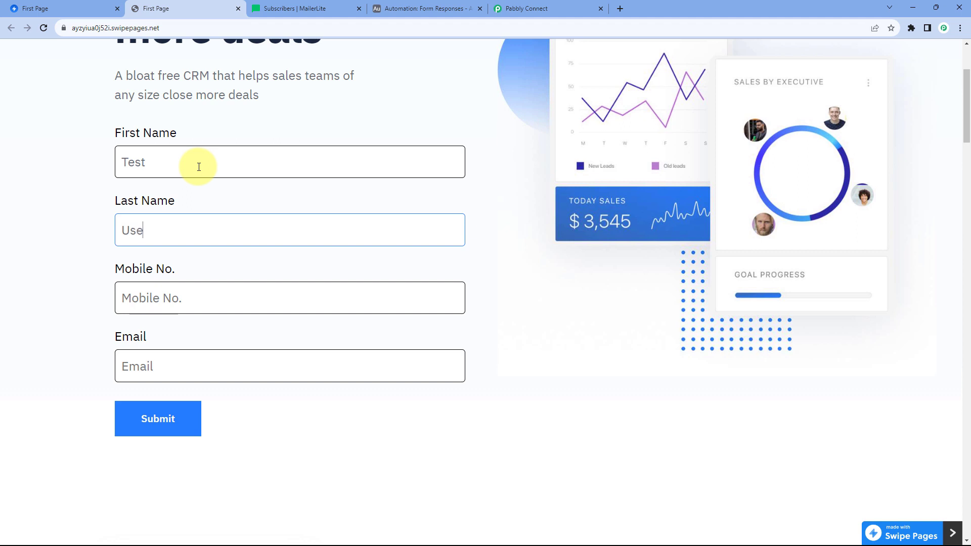
type("r")
key("Tab")
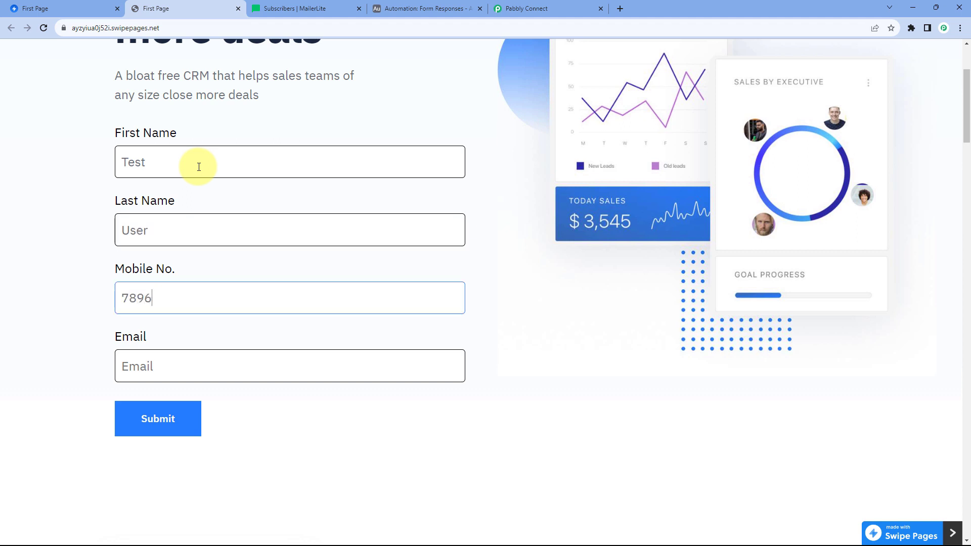
left_click(232, 375)
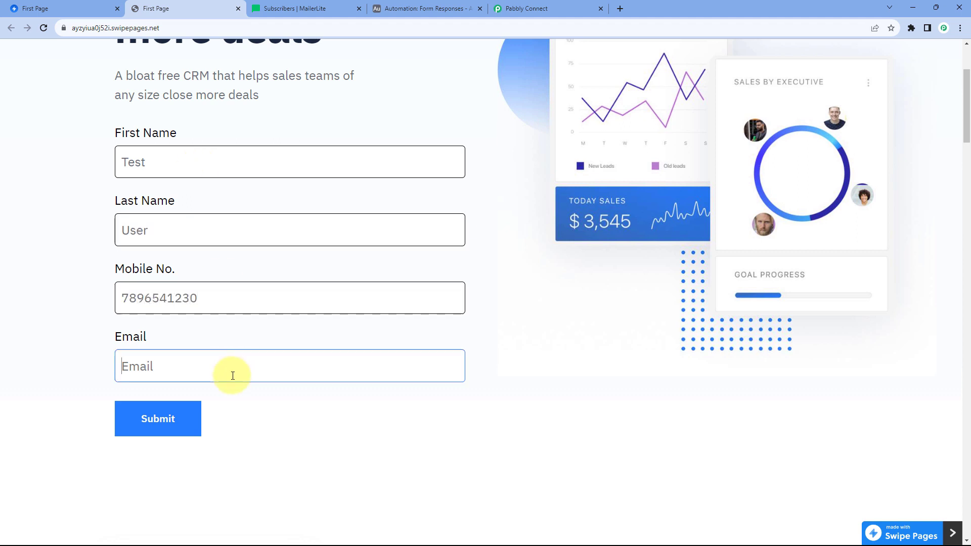
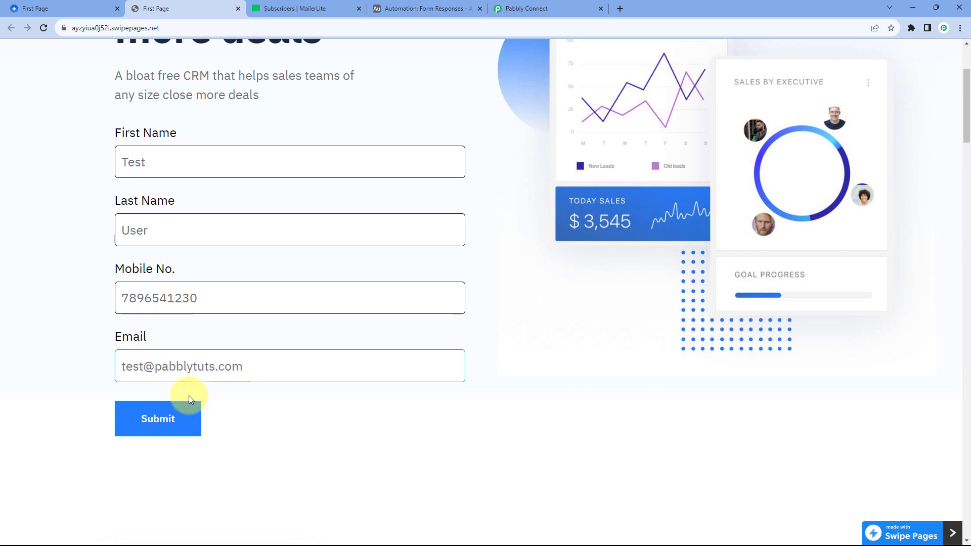
left_click(177, 417)
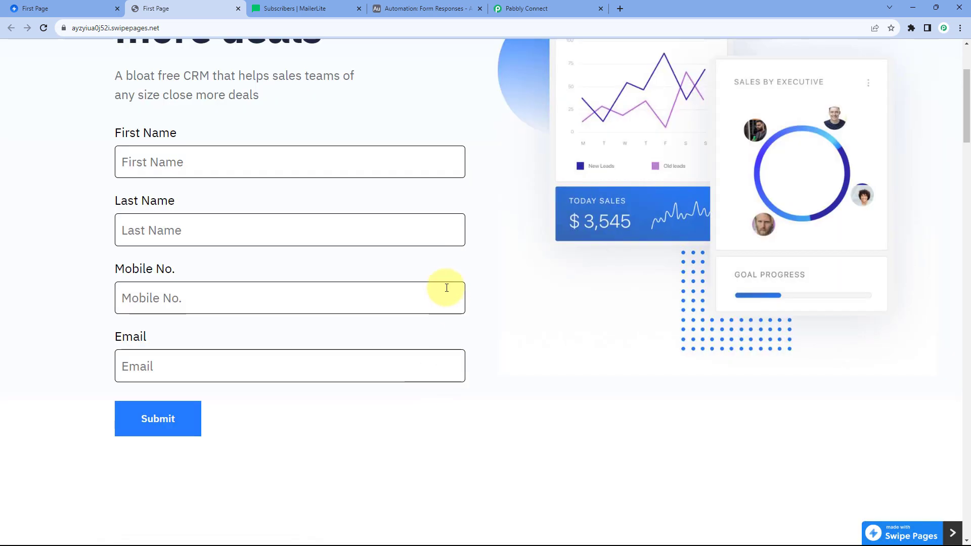
scroll(444, 286, "up", 2)
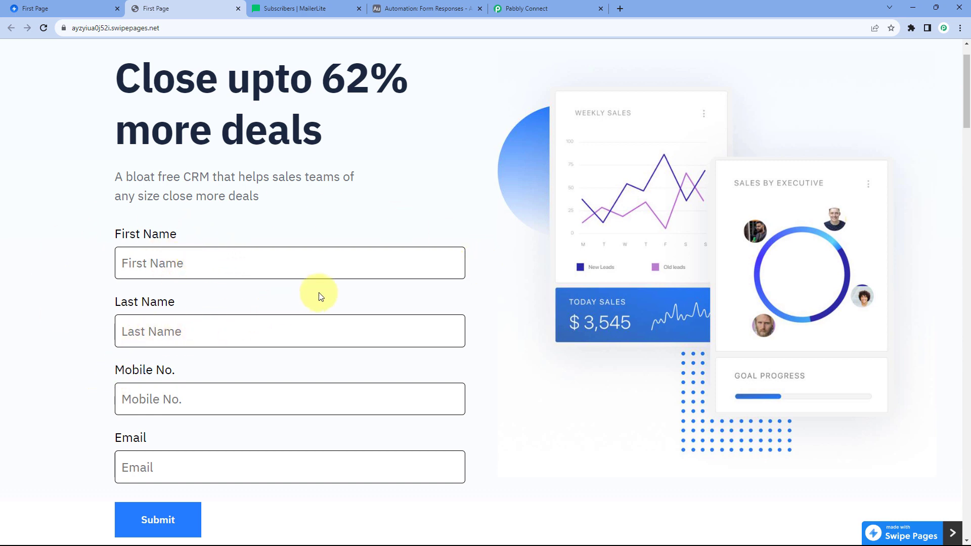
- Reload MailerLite, open the new Test User subscriber, and confirm the matching Airtable Form Responses row
left_click(333, 6)
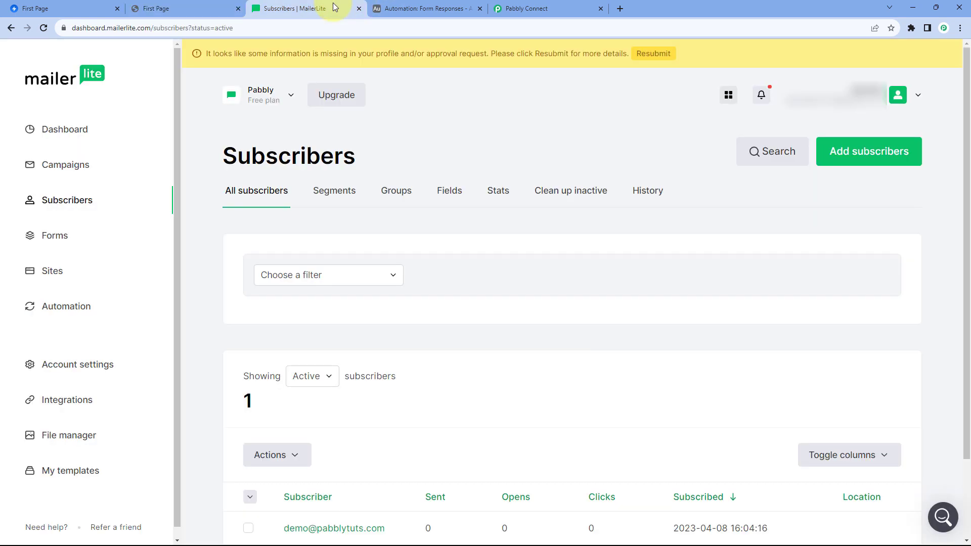
left_click(44, 29)
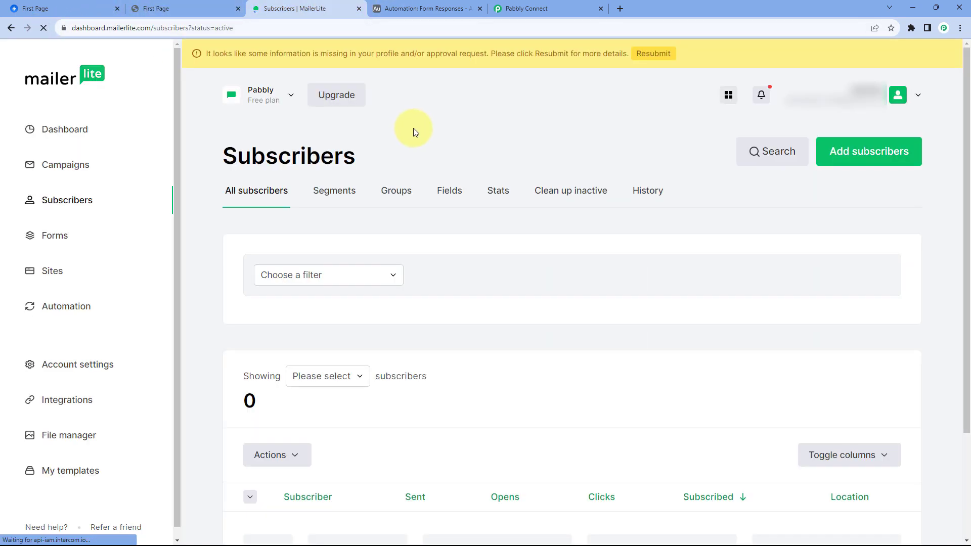
scroll(424, 172, "down", 2)
scroll(429, 190, "down", 1)
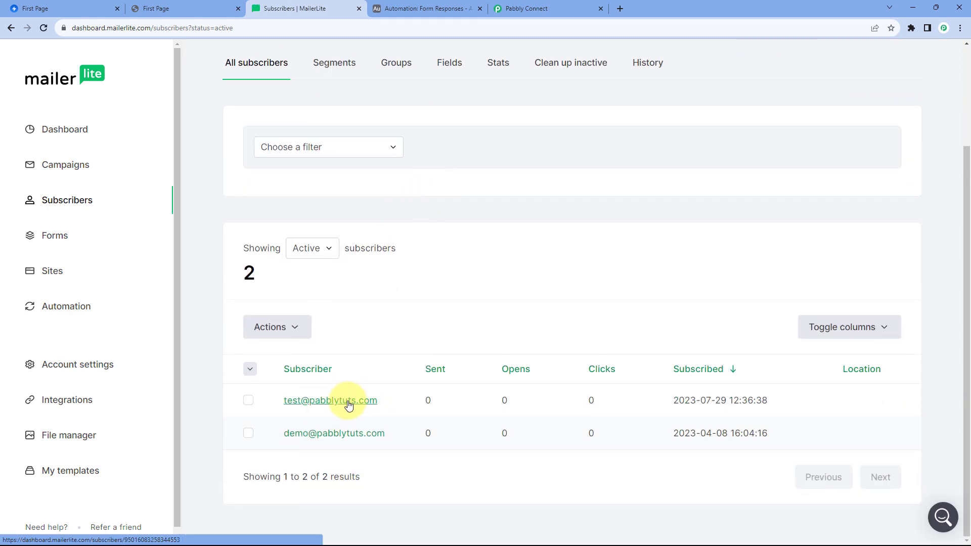
left_click(345, 401)
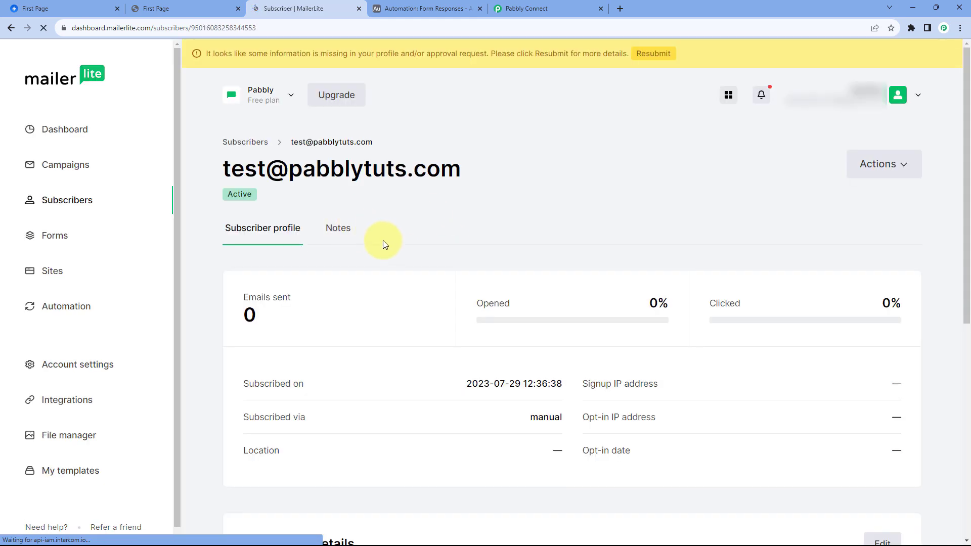
scroll(384, 240, "down", 6)
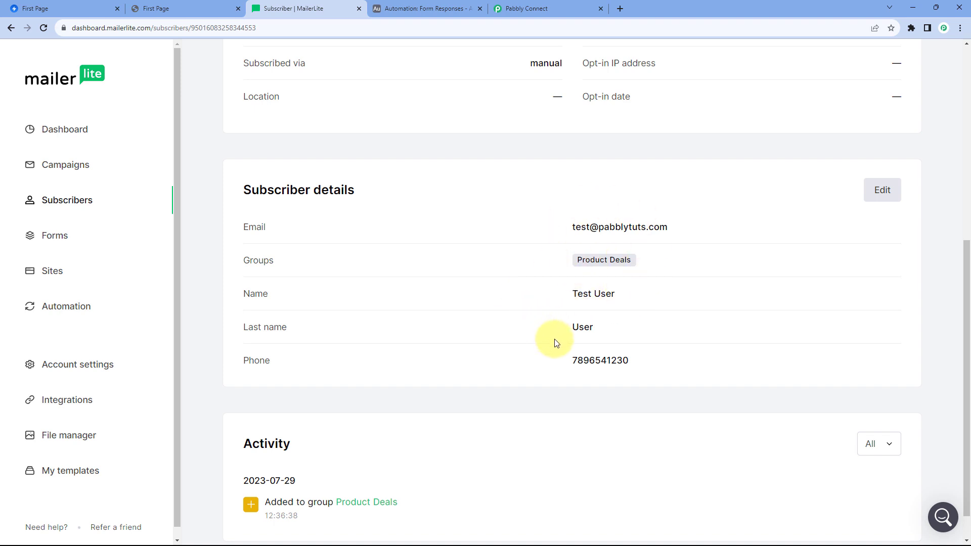
left_click(429, 9)
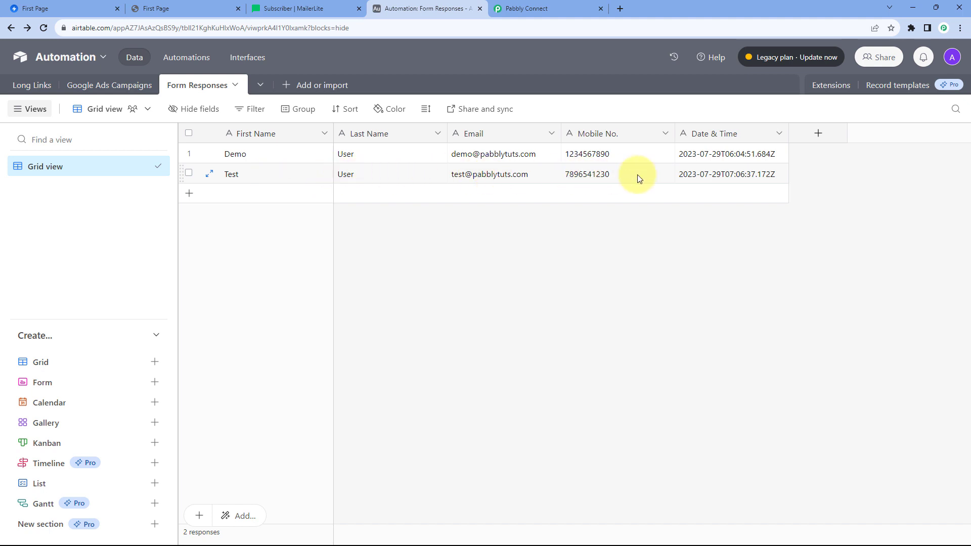
left_click(551, 9)
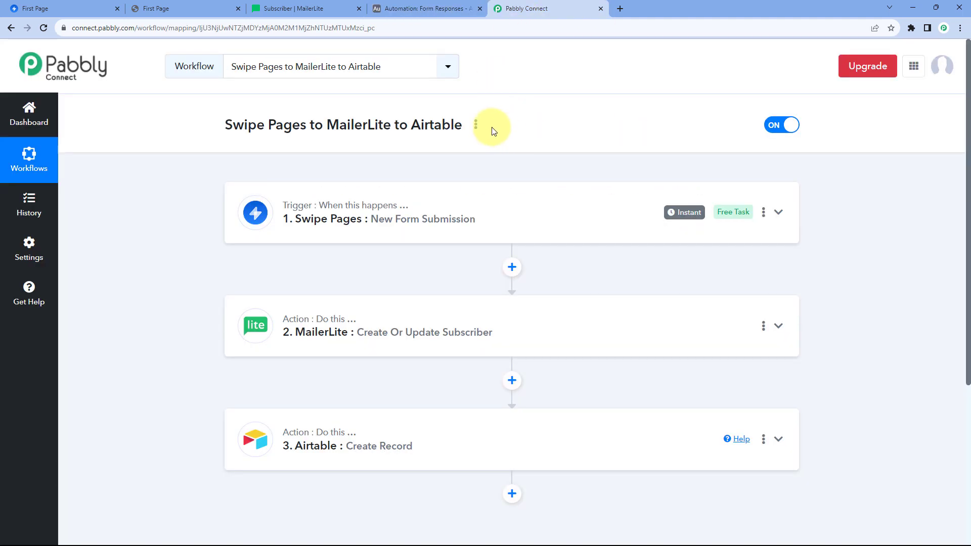